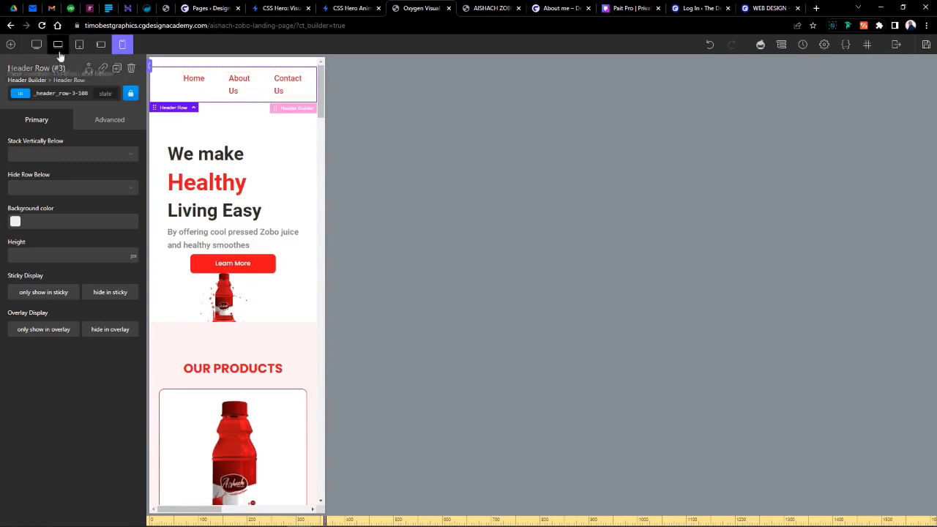
In desktop view, adjust the header row's spacing to 7 px top padding, 9 px bottom padding and 8 px top margin
left_click(36, 44)
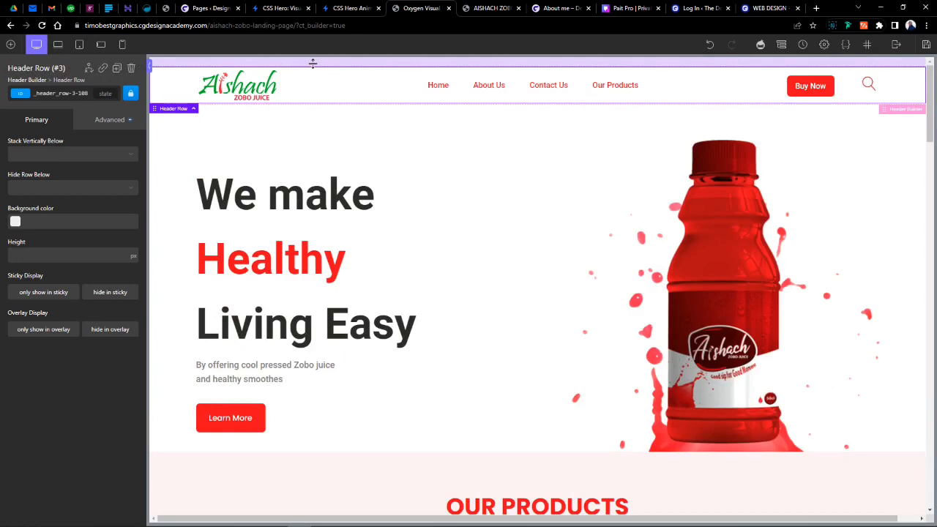
left_click_drag(309, 64, 290, 62)
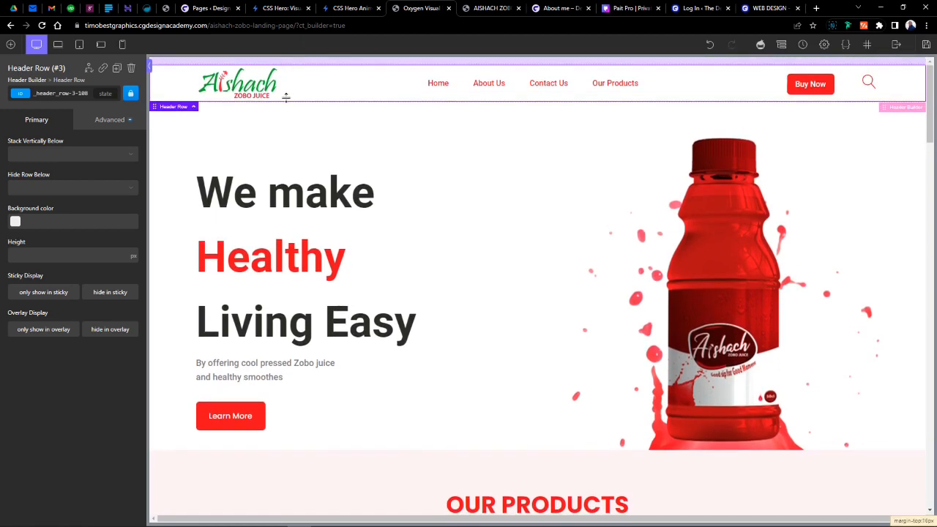
left_click_drag(284, 98, 287, 105)
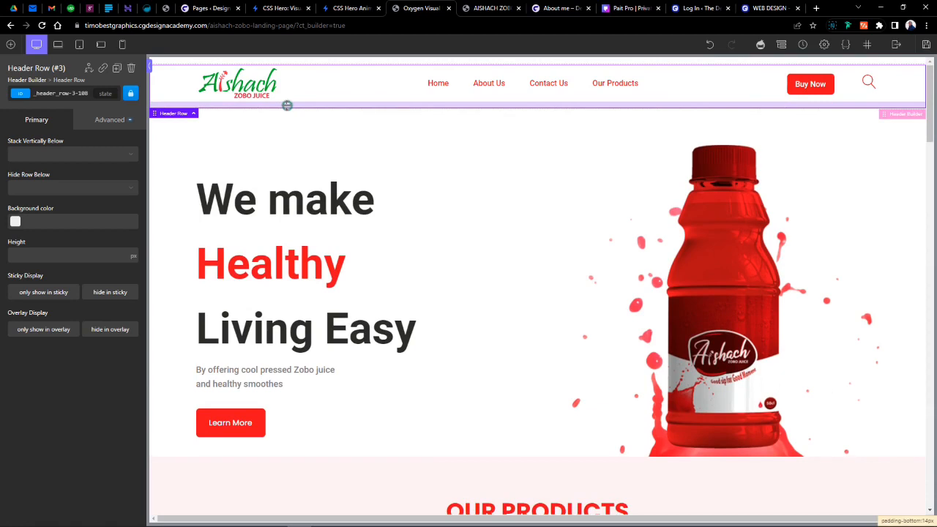
left_click(498, 226)
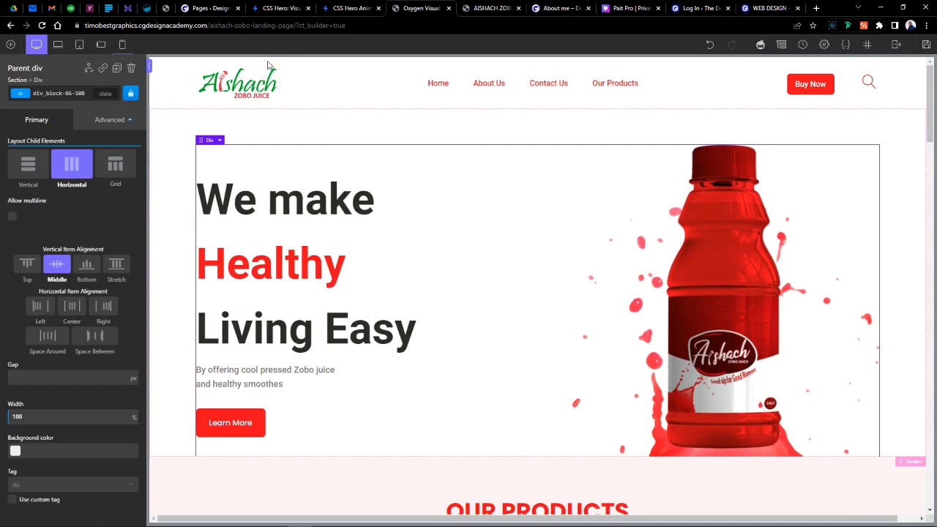
left_click(283, 103)
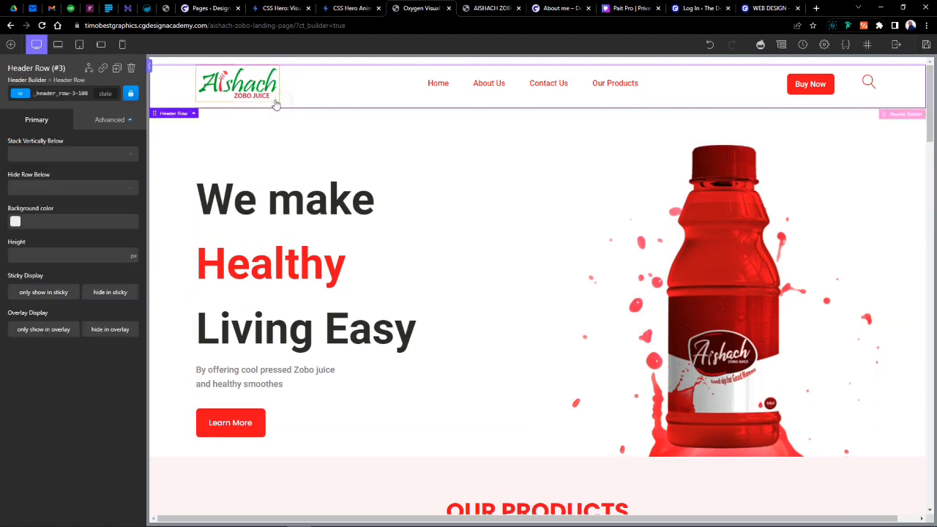
left_click_drag(280, 103, 279, 100)
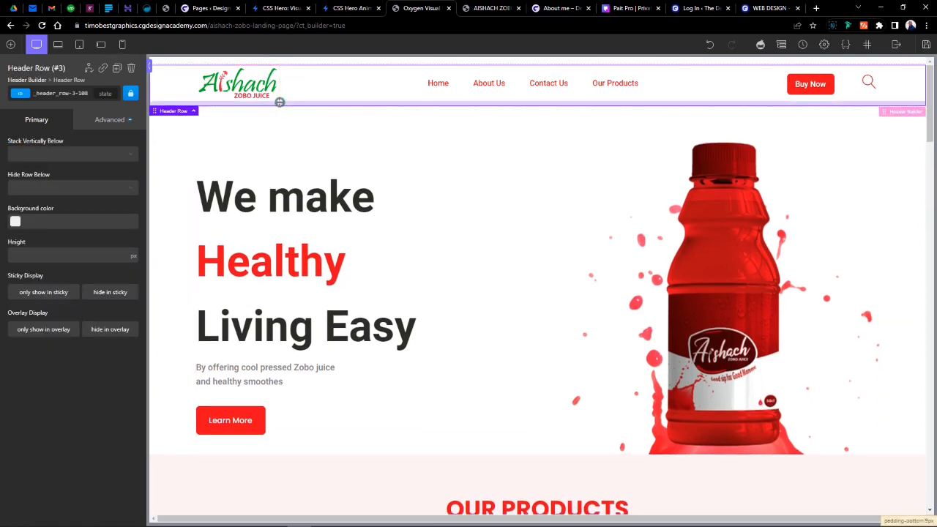
mouse_move(280, 60)
left_mouse_down()
mouse_move(283, 42)
mouse_move(280, 68)
left_mouse_up()
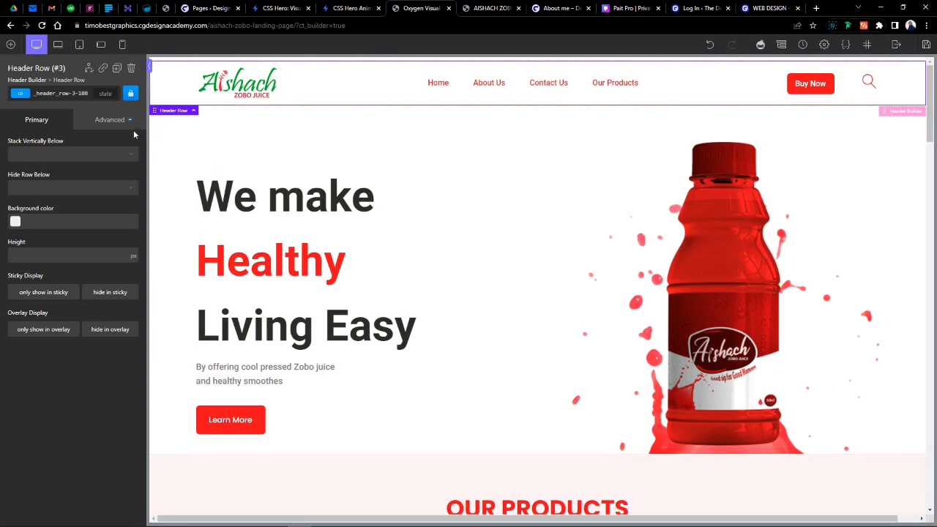
Set the header row's top padding to 9 px and its top margin to 0 px
left_click(123, 125)
left_click(77, 177)
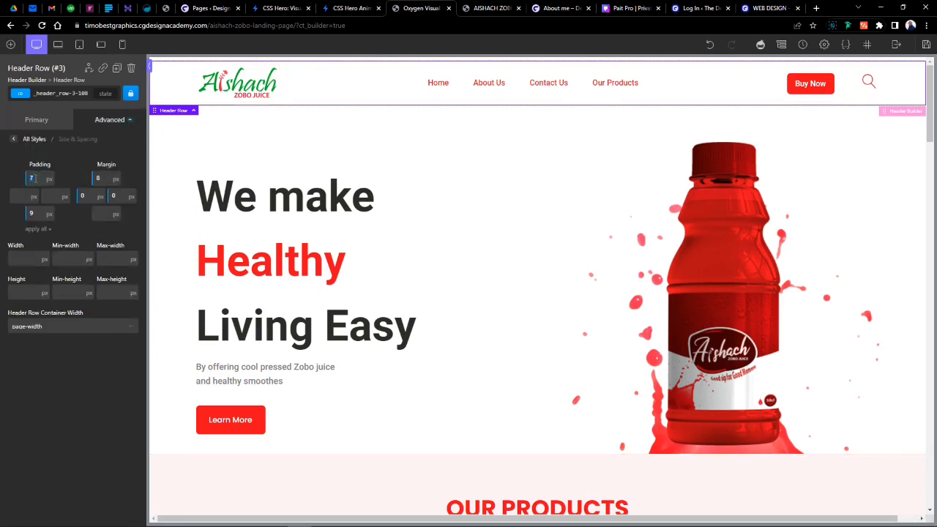
type("9")
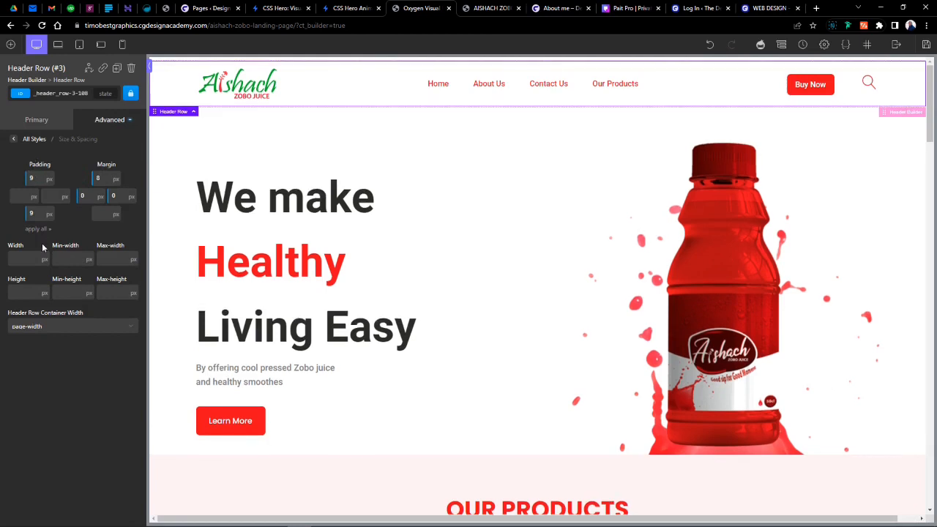
left_click(97, 179)
type("0")
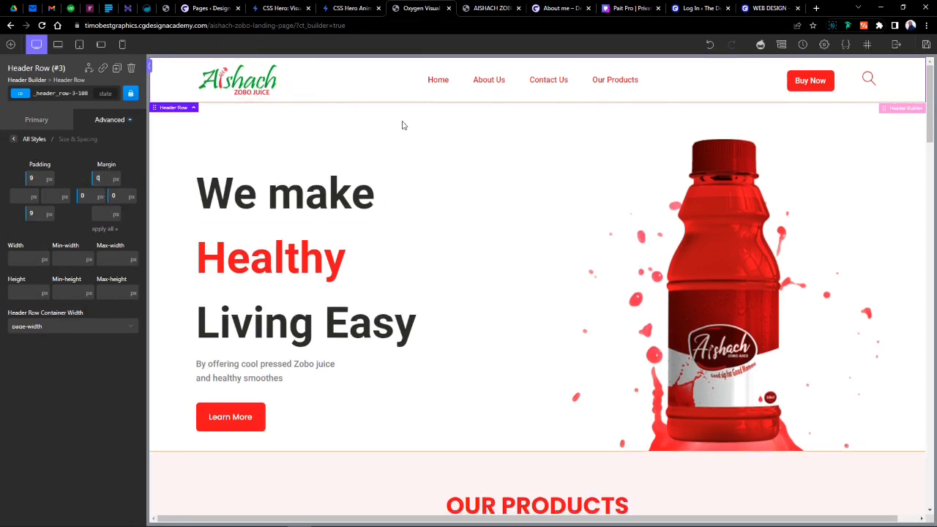
left_click(227, 117)
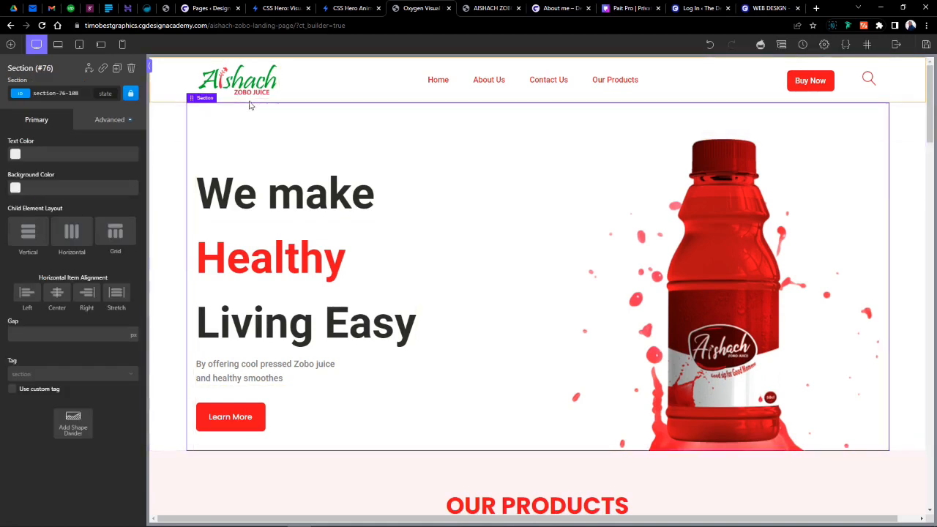
Inspect the About Us menu link and compare the header with those on the academy's web design course and About me pages
left_click(488, 81)
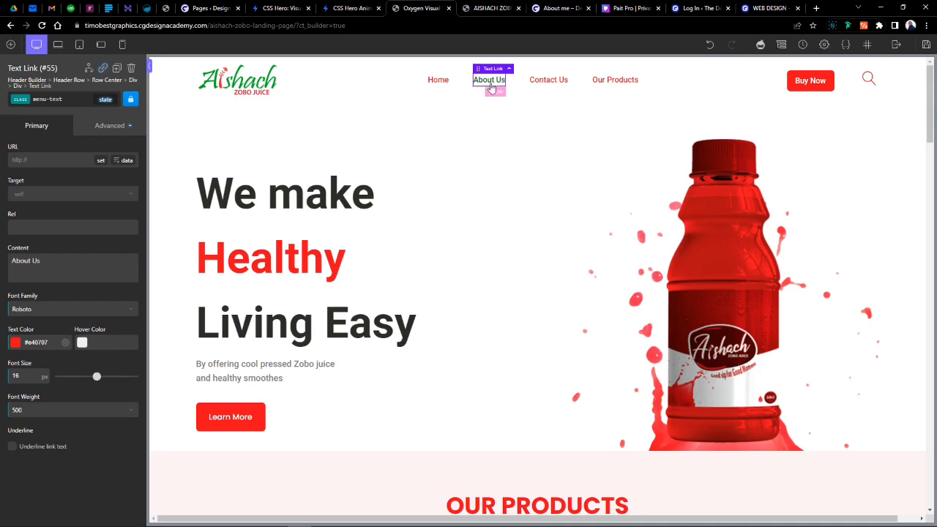
left_click(698, 8)
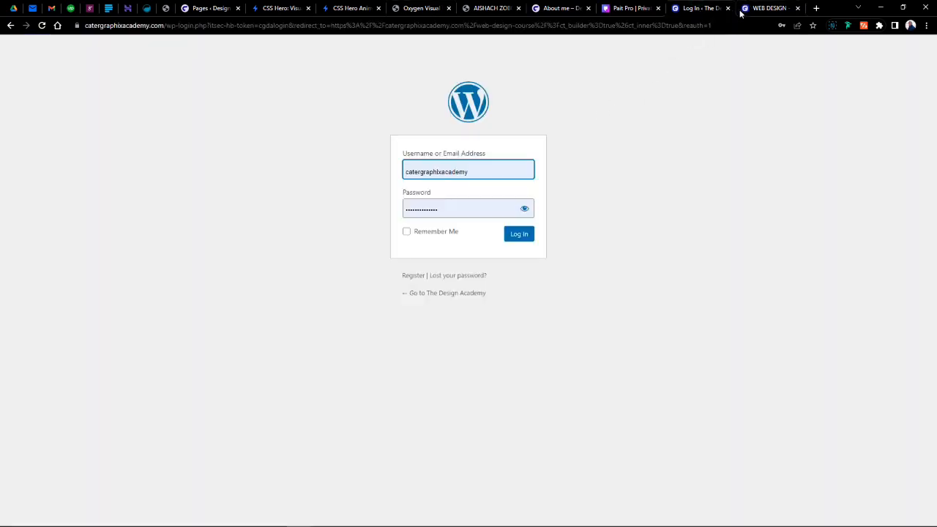
left_click(761, 8)
mouse_move(590, 59)
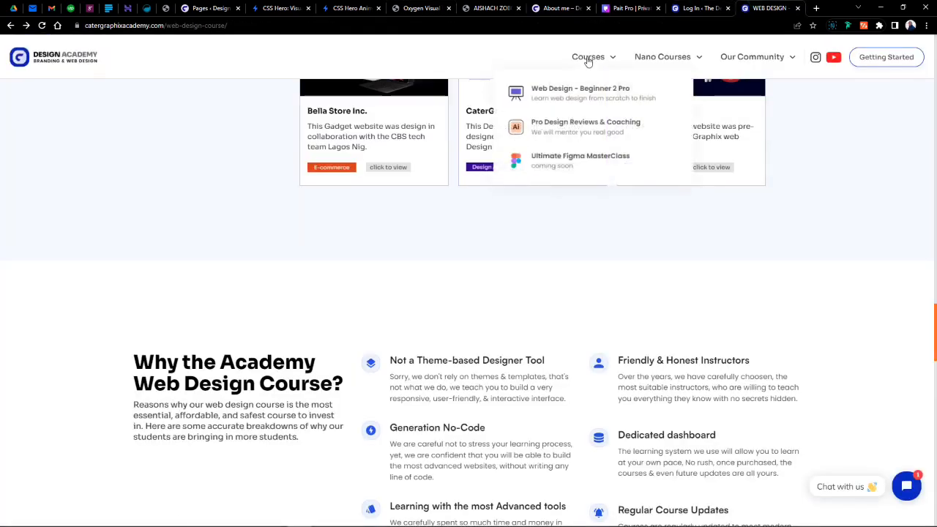
left_click(541, 8)
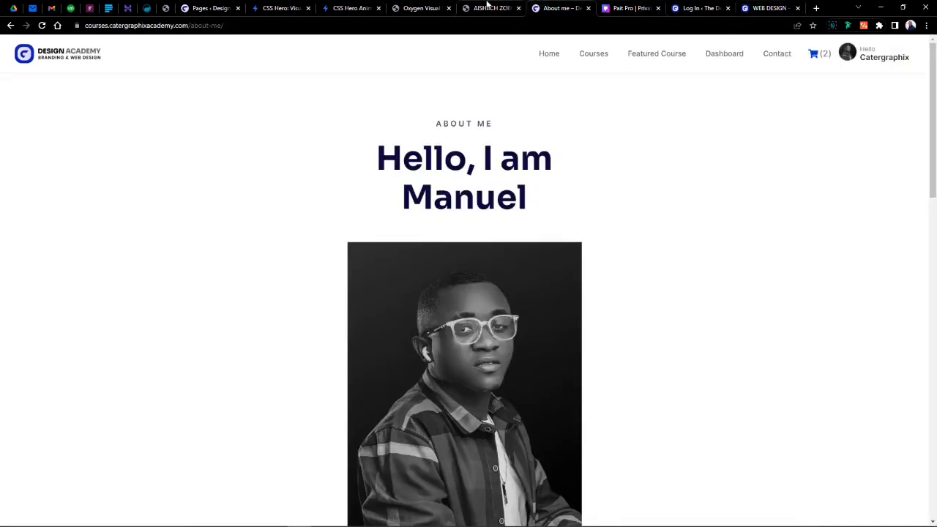
left_click(421, 8)
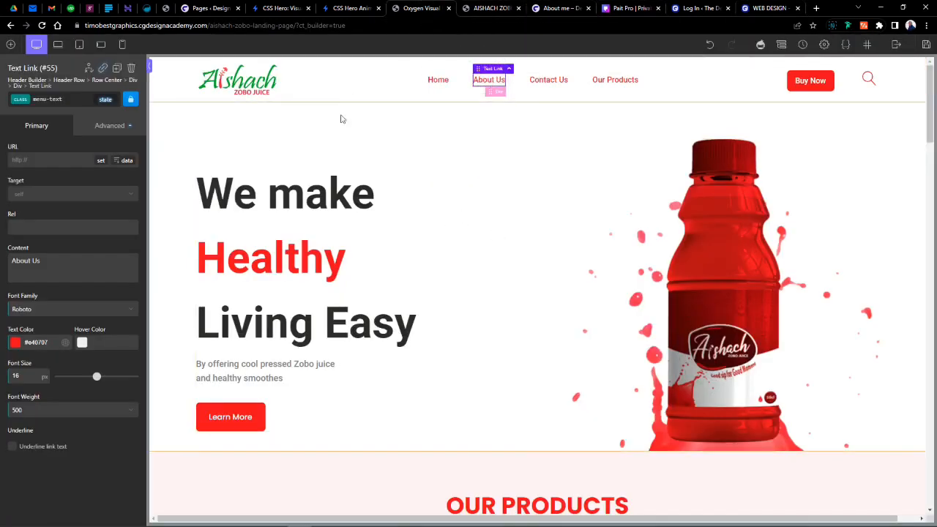
Widen the header's Buy Now button by setting its left and right padding to 30 px each
left_click(810, 80)
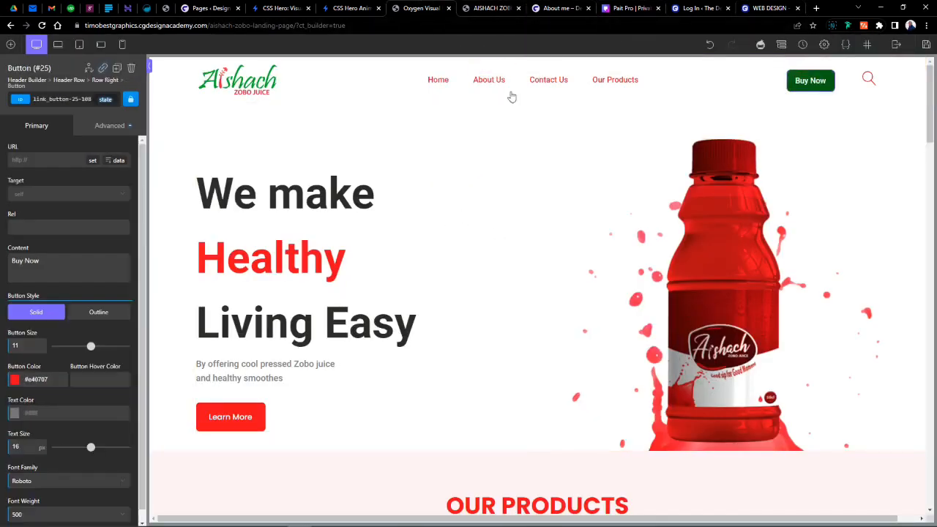
left_click(92, 126)
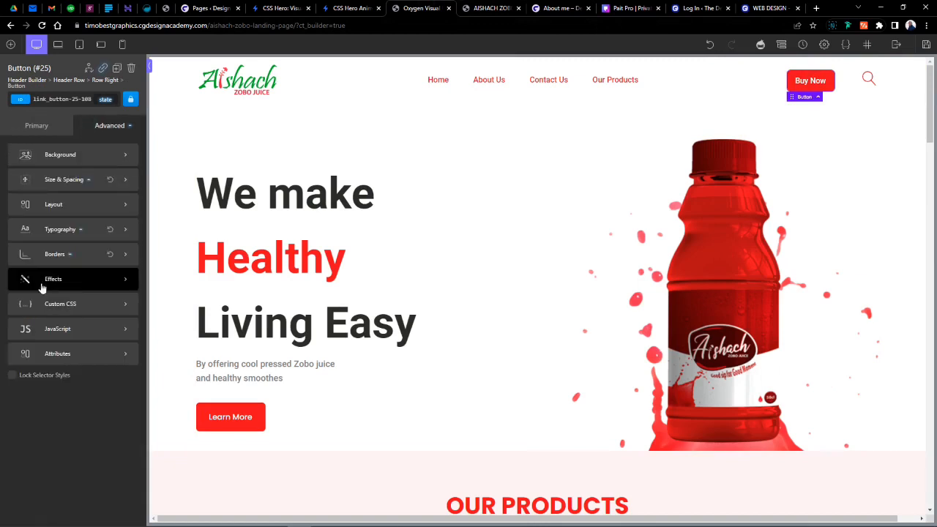
left_click(61, 183)
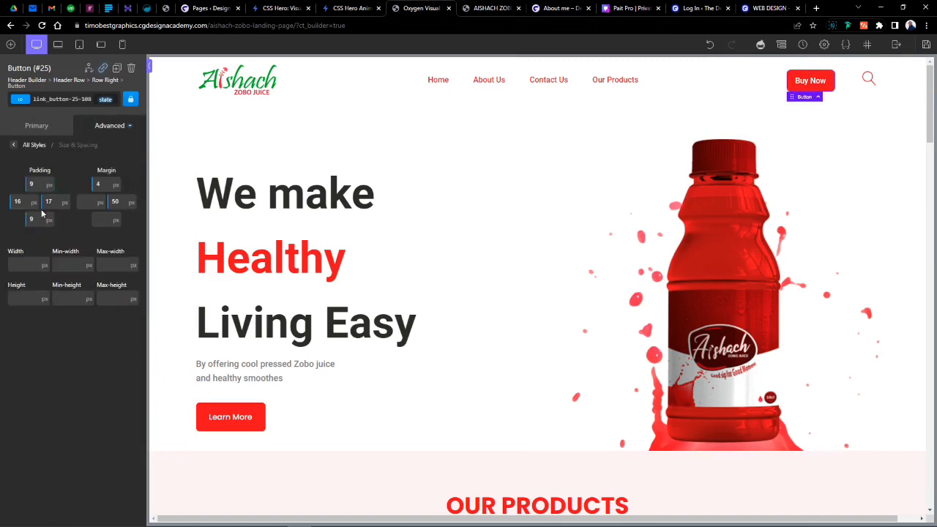
left_click(48, 202)
type("25")
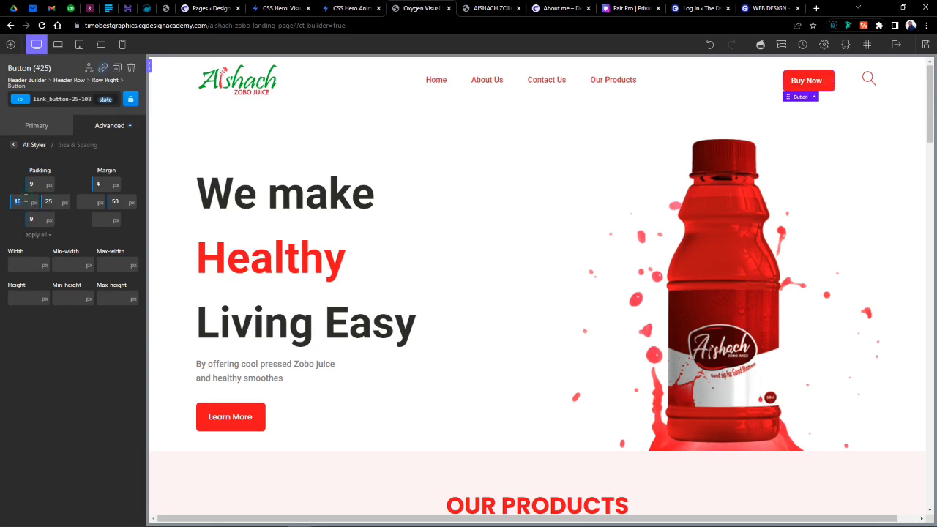
type("25")
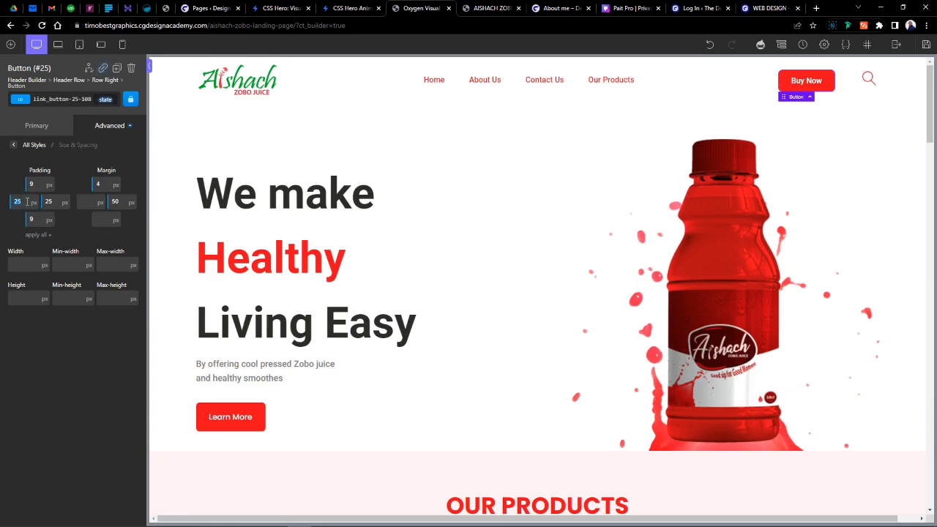
type("30")
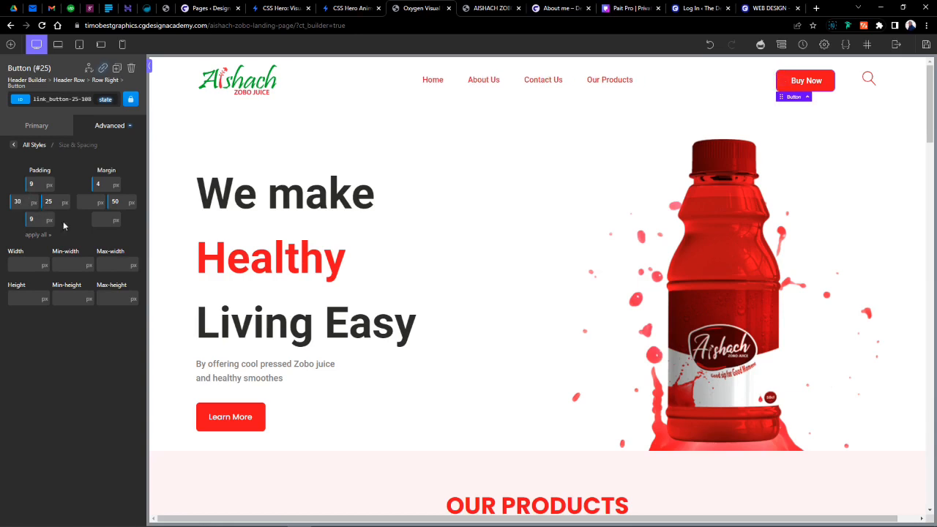
type("30")
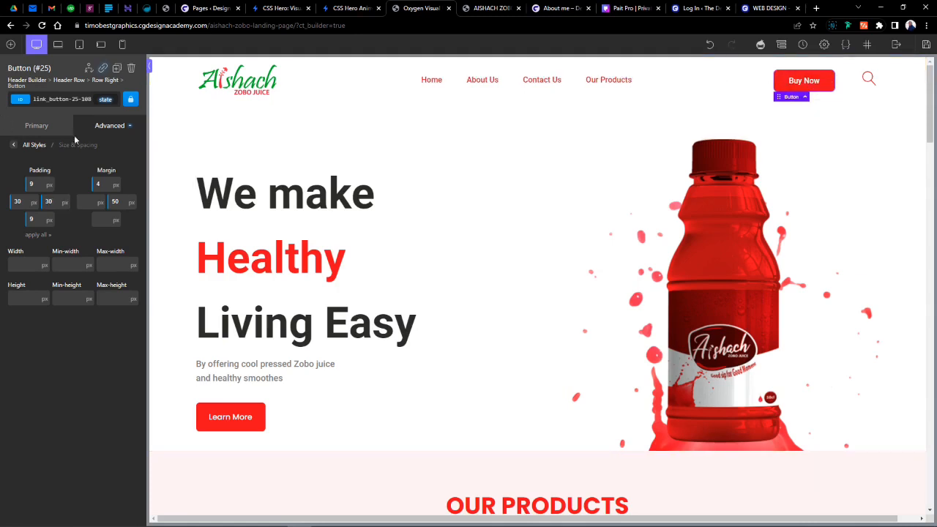
Round the Buy Now button's corners with a 40 px border radius
left_click(102, 125)
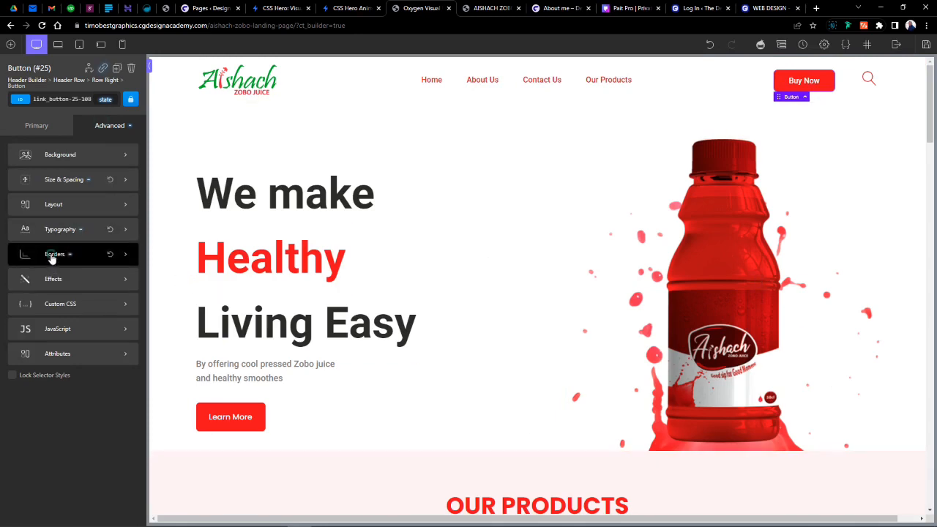
left_click(52, 256)
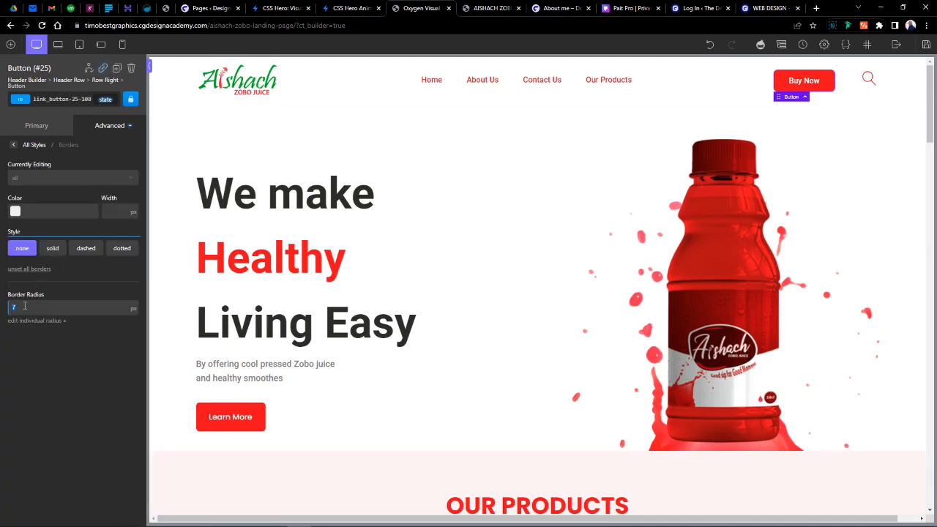
type("40")
Darken the Buy Now button's fill color to #b50000
left_click(97, 127)
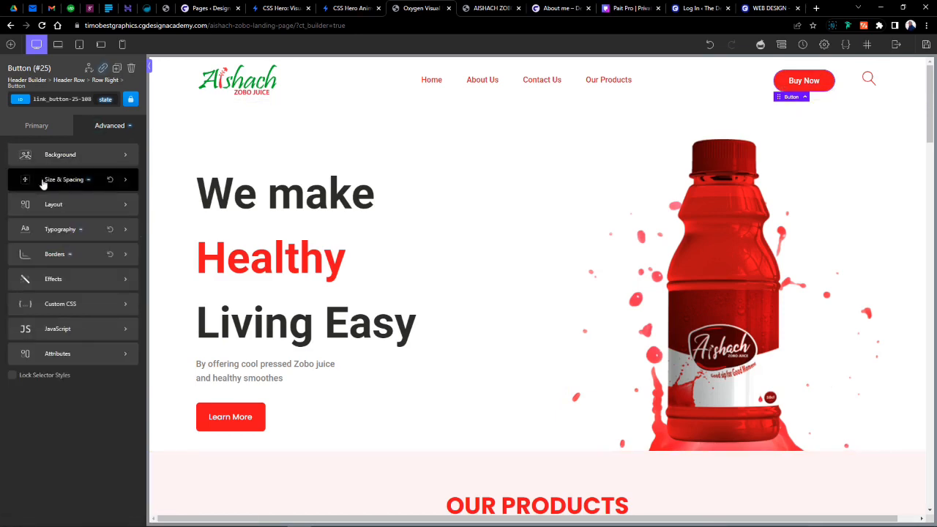
left_click(36, 126)
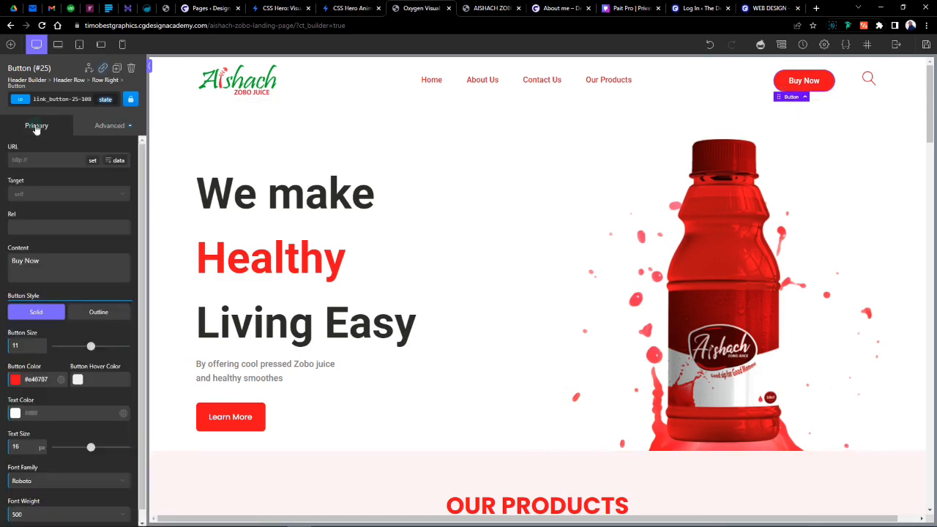
left_click(14, 379)
left_click_drag(80, 417, 82, 411)
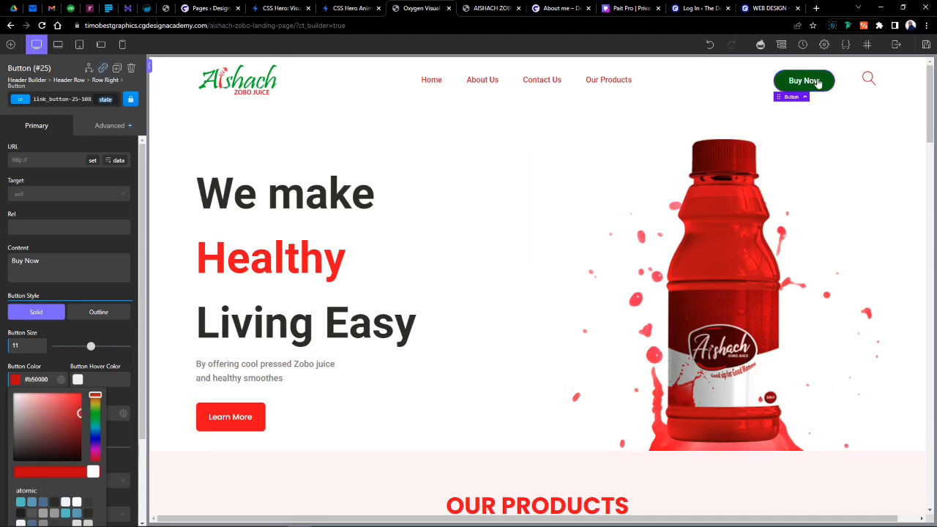
Enter a transition duration in the effects of the Buy Now button
left_click(99, 127)
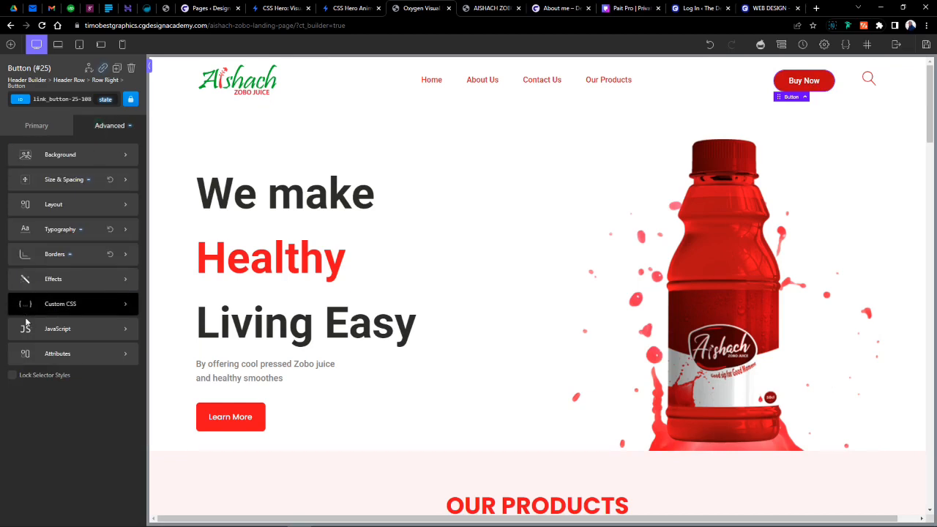
left_click(56, 283)
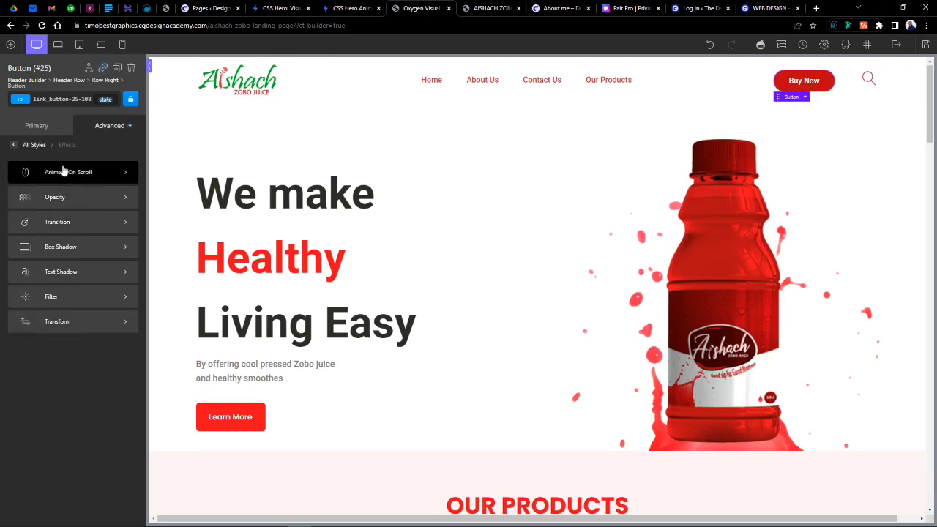
left_click(54, 224)
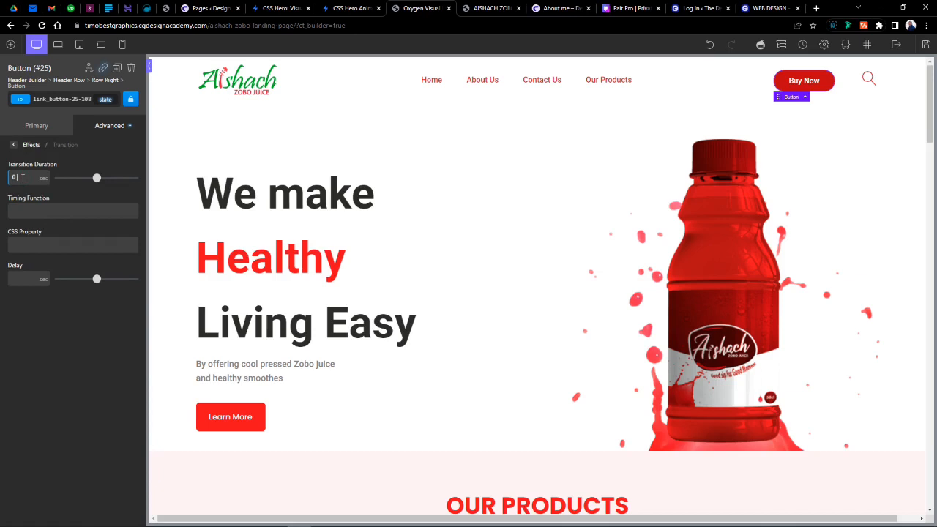
left_click(578, 148)
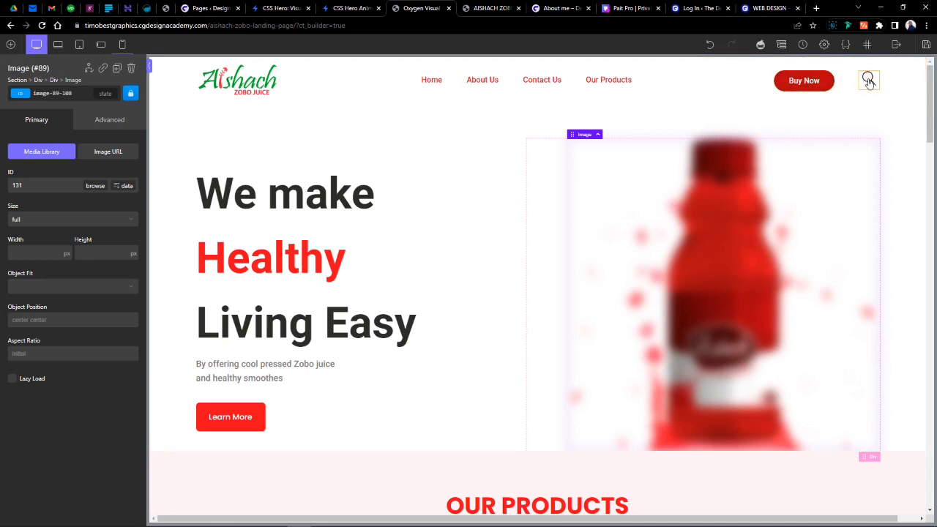
Set the header logo image's width to 150 px
left_click(238, 87)
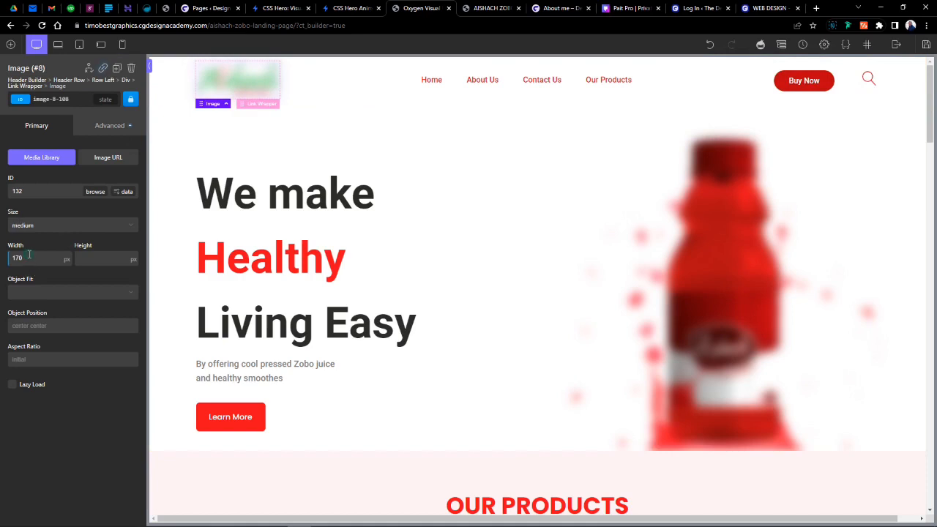
left_click(54, 257)
type("150")
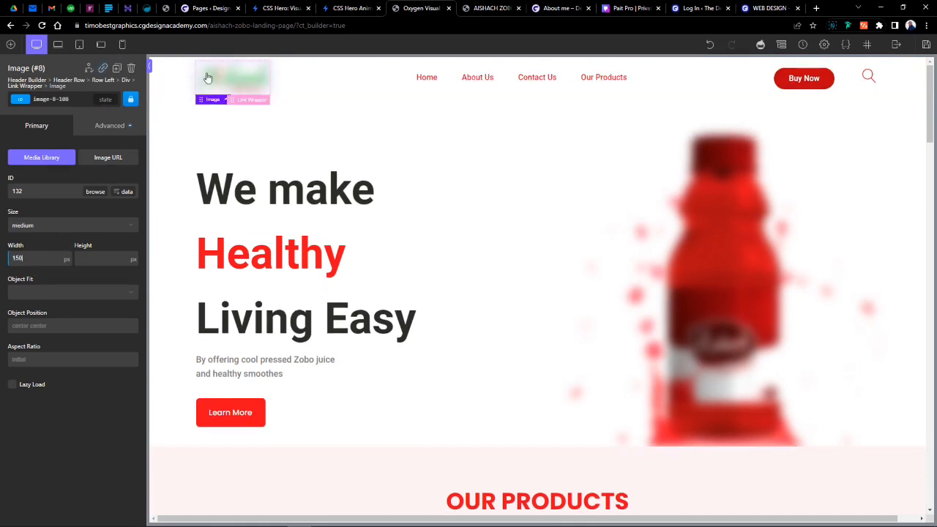
left_click(410, 135)
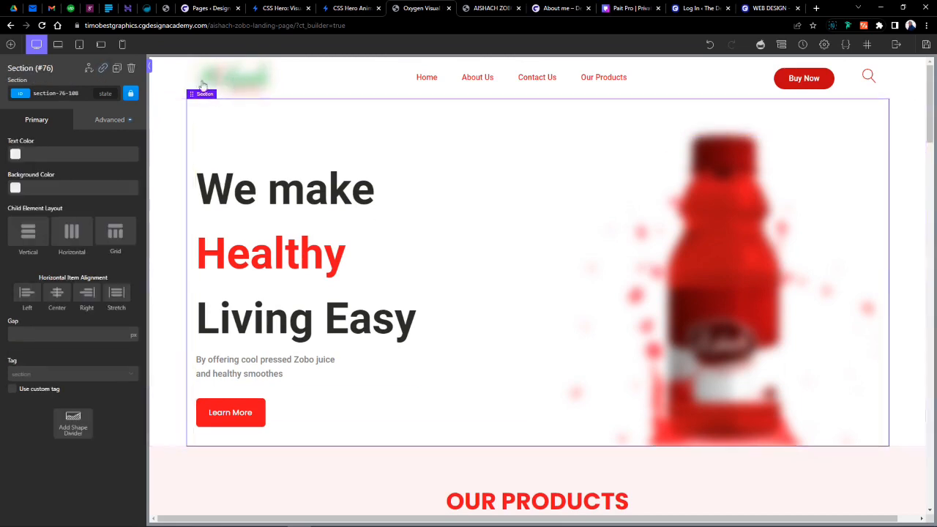
Set the line height of the hero heading to 1 in its typography settings
left_click(241, 77)
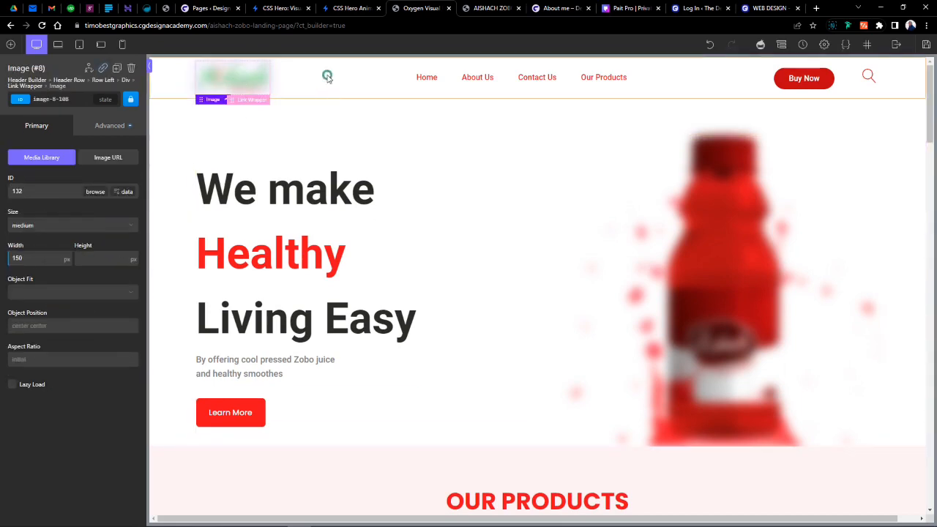
left_click(329, 76)
left_click(537, 132)
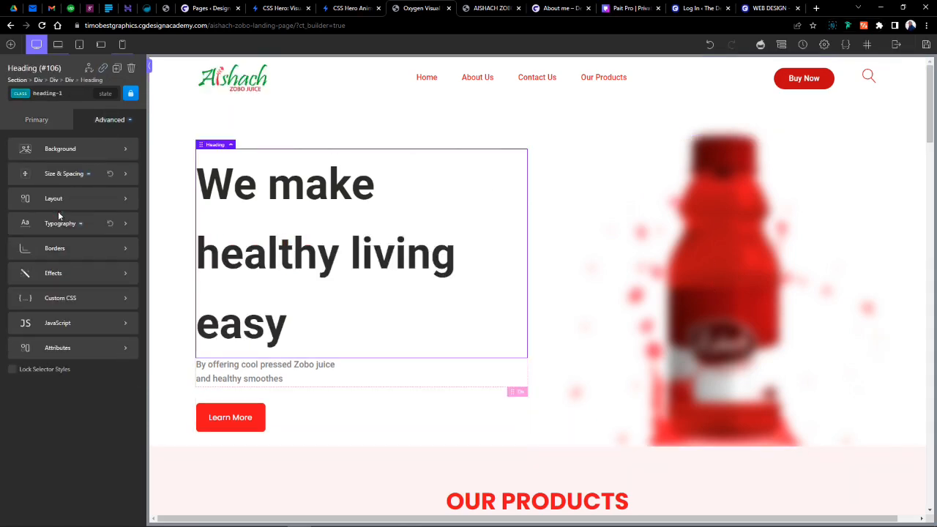
left_click(62, 223)
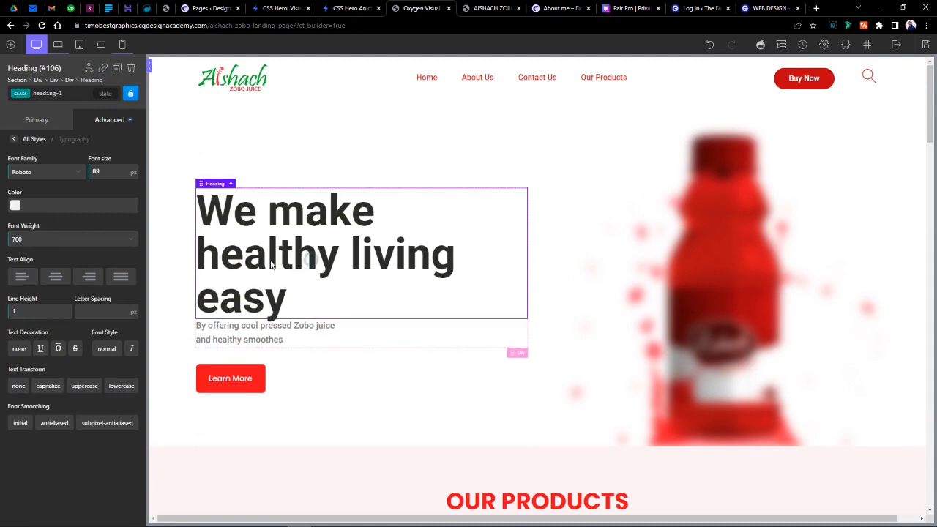
Turn the word "healthy" in the hero heading into its own separately stylable span
double_click(318, 259)
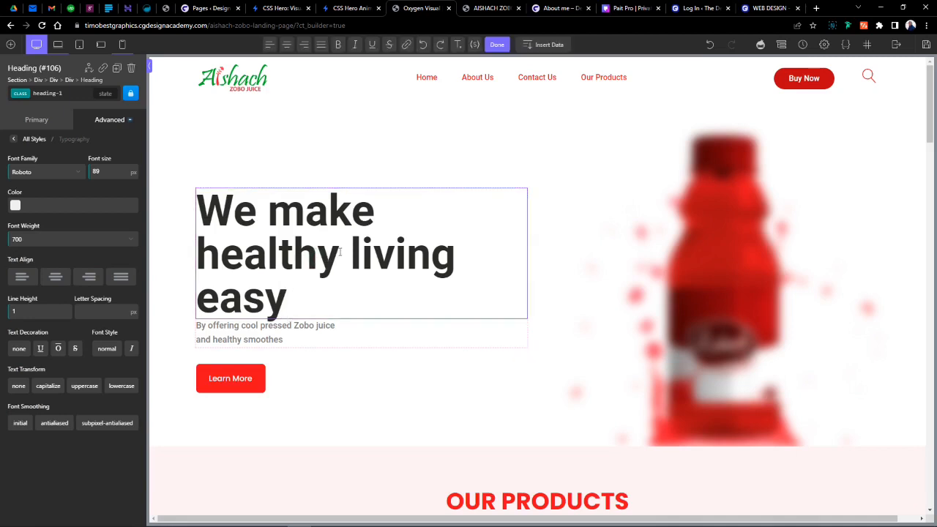
left_click_drag(339, 251, 196, 254)
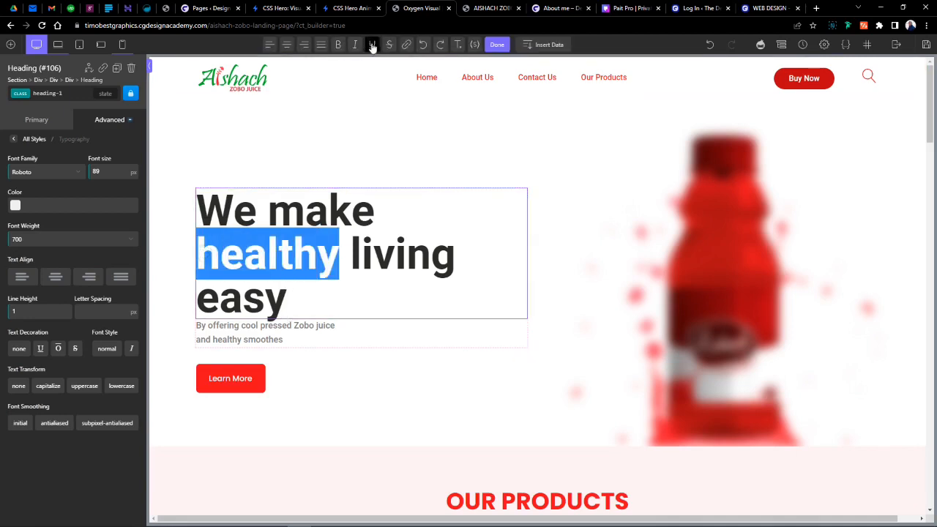
left_click(474, 45)
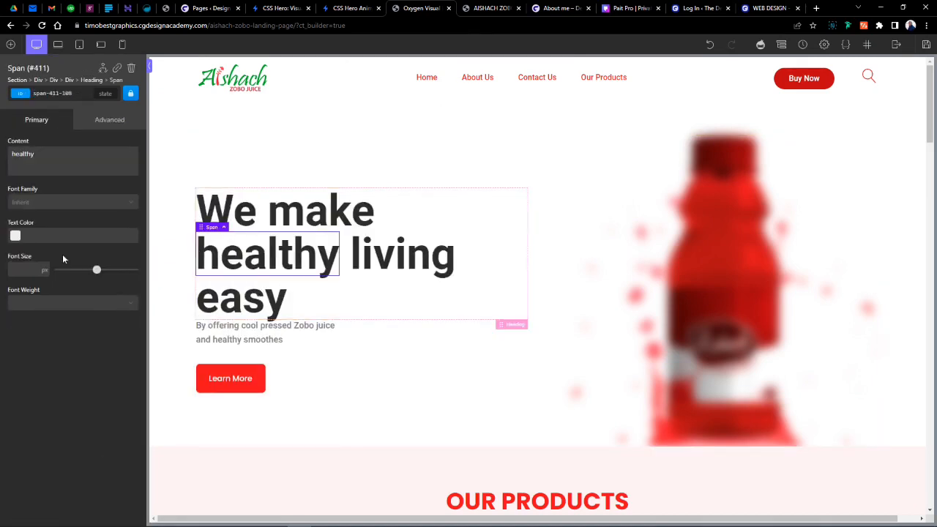
Color the "healthy" span dark red (#ad0000) and transform its text to uppercase
left_click(15, 236)
left_click(83, 269)
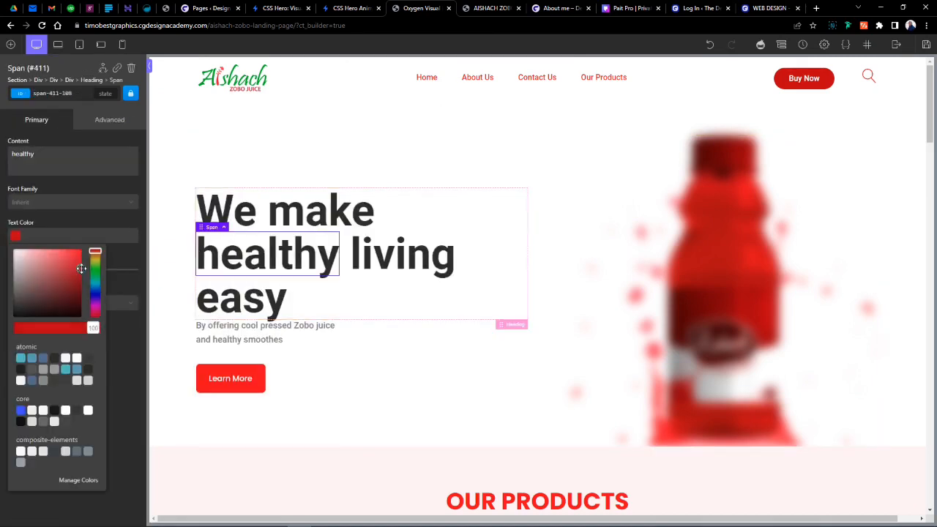
left_click(102, 122)
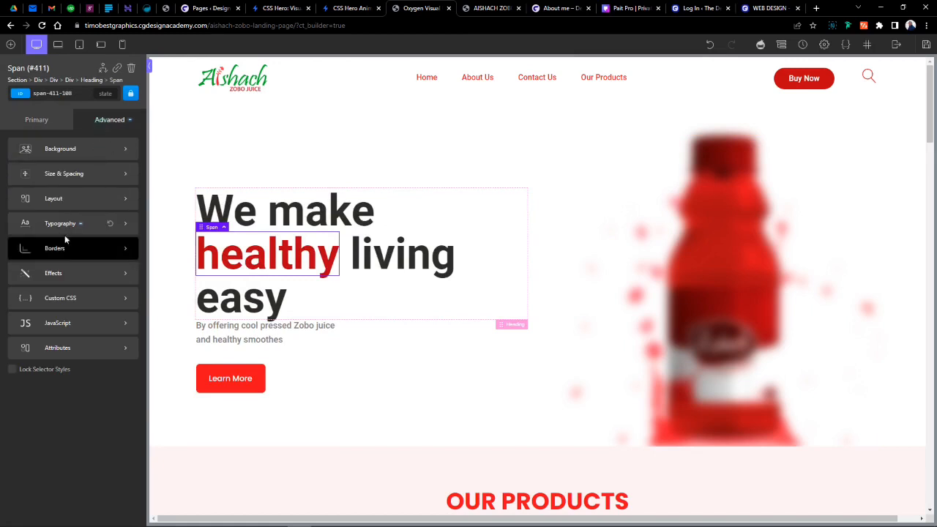
left_click(62, 225)
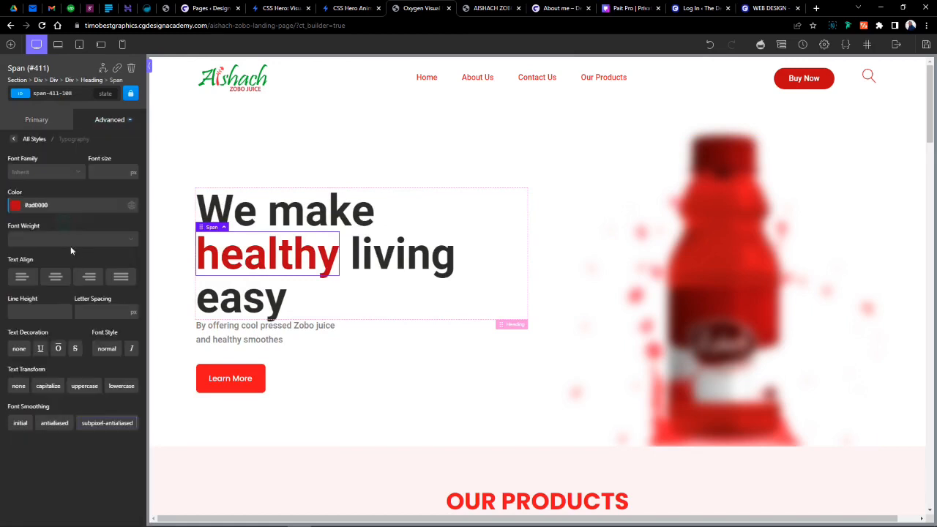
left_click(129, 387)
left_click(91, 385)
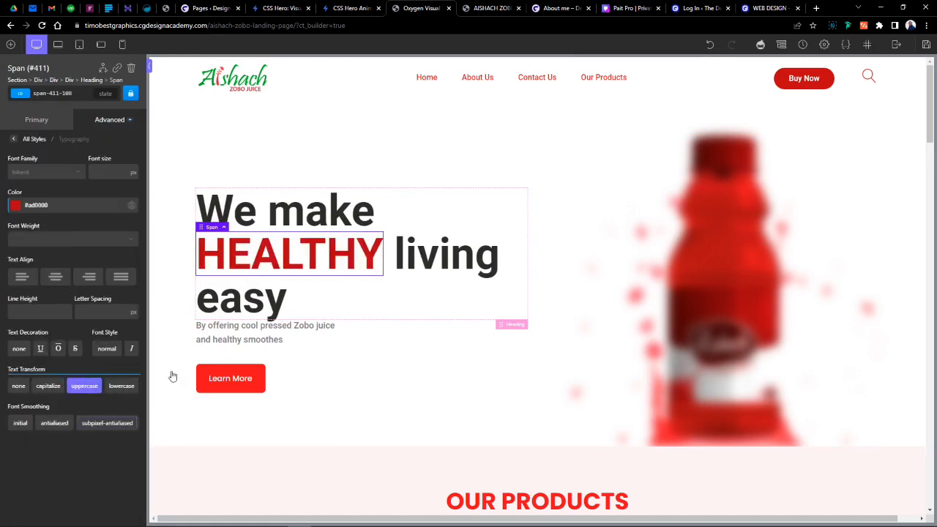
Increase the font size of the whole hero heading to 110 px
left_click(432, 249)
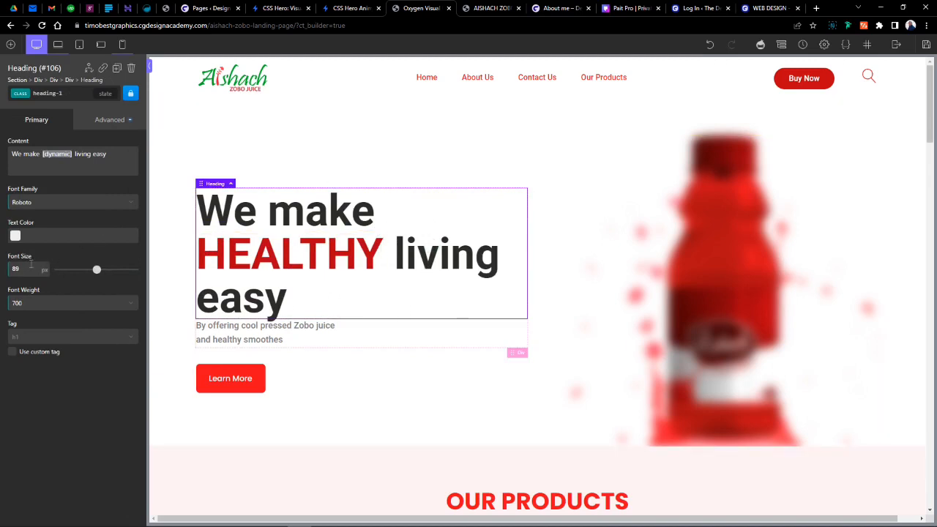
key("Up")
key("Up")
key("Up")
key("Up")
key("Up")
key("Up")
key("Up")
key("Up")
key("Up")
key("Up")
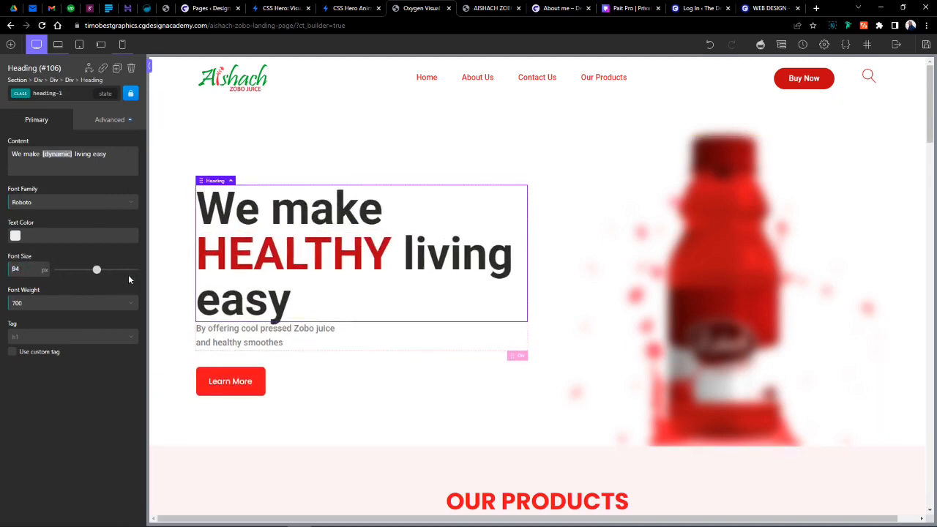
key("Up")
key("Up")
key("Up")
key("Up")
key("Up")
key("Up")
key("Up")
key("Up")
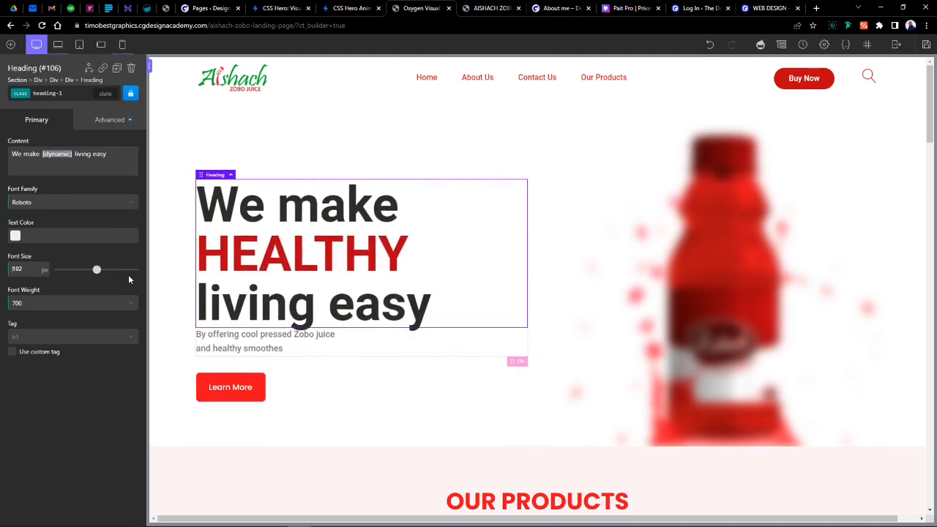
key("Up")
key("Up")
key("Up")
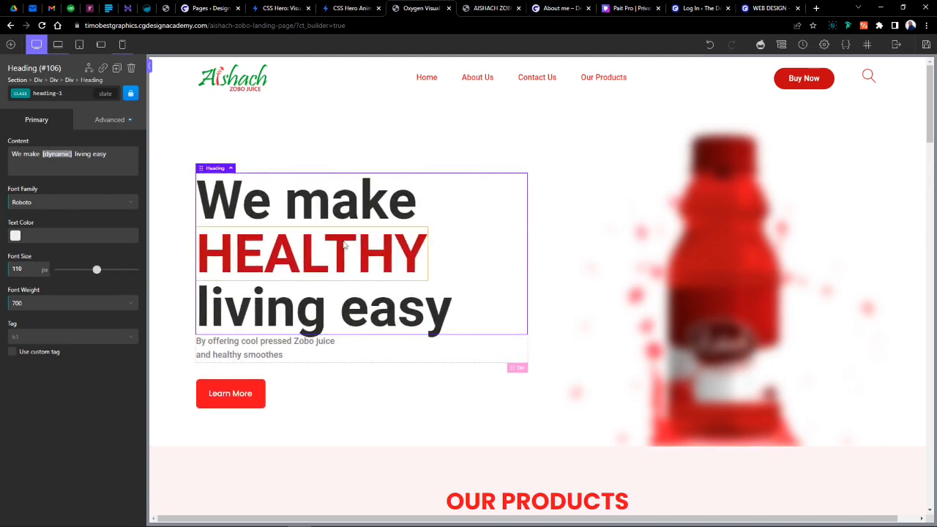
Add a small top margin to the description text beneath the hero heading
left_click(267, 349)
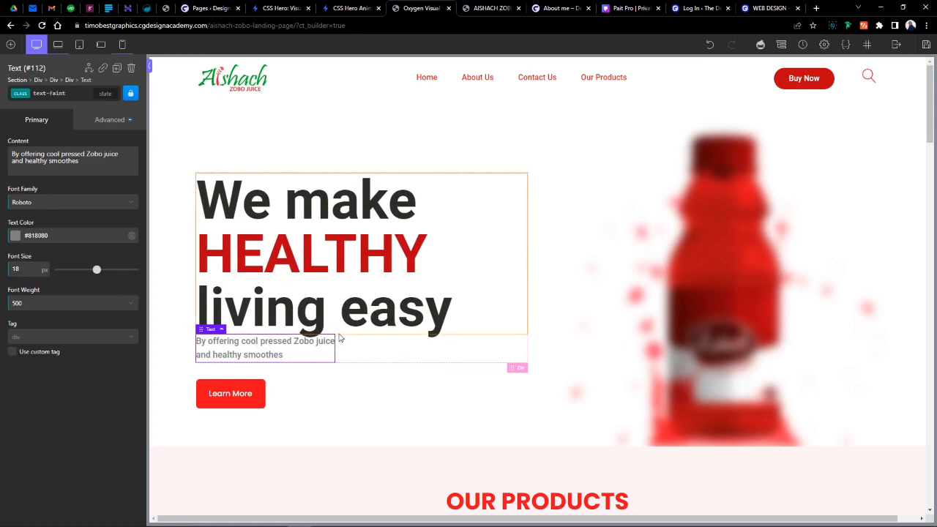
left_click_drag(238, 333, 239, 342)
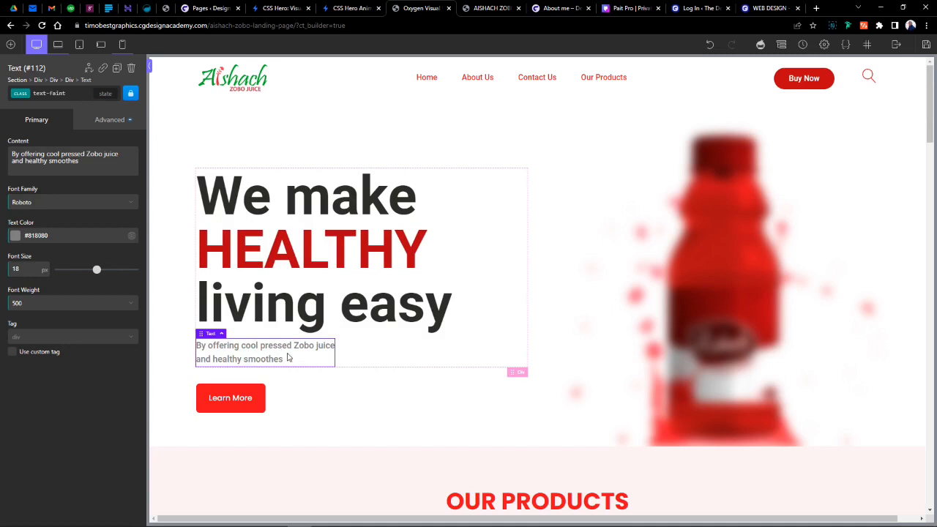
Copy the style of the header's Buy Now button and paste it onto the hero's Learn More button
left_click(239, 405)
right_click(821, 78)
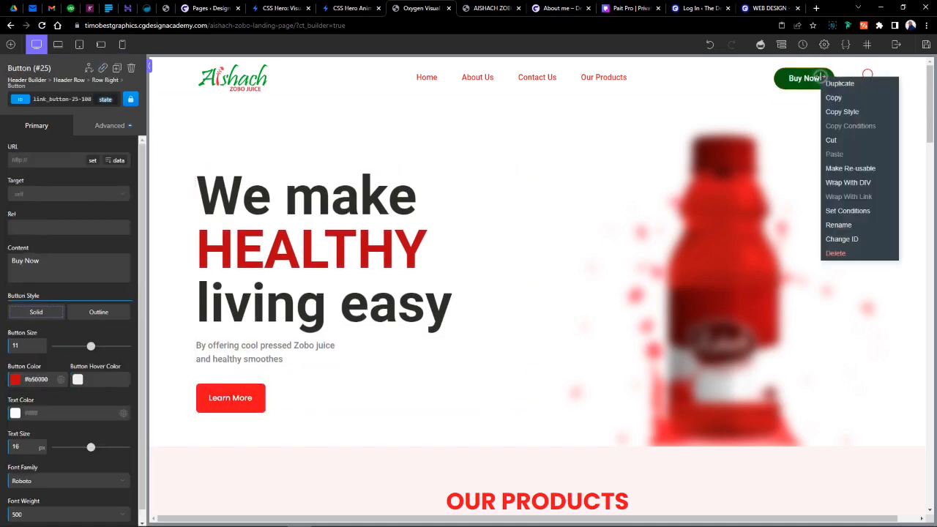
left_click(840, 111)
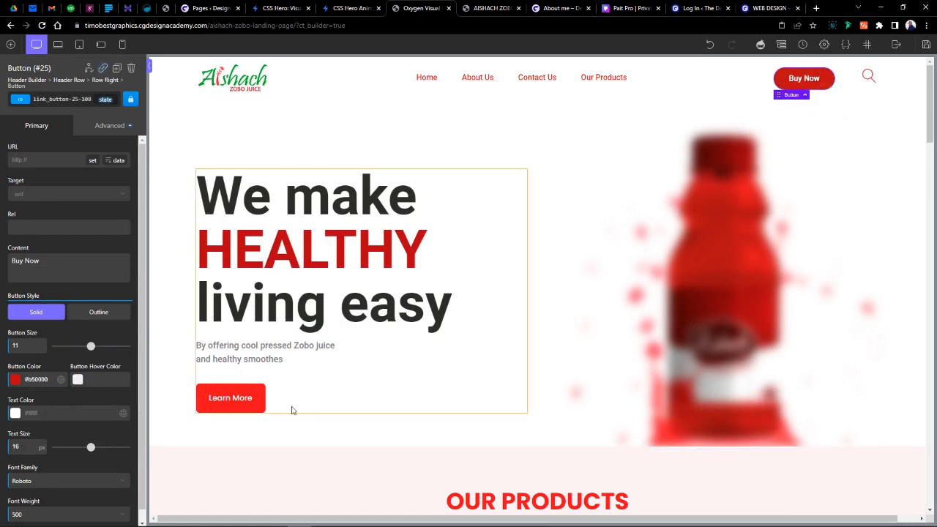
right_click(228, 397)
left_click(268, 408)
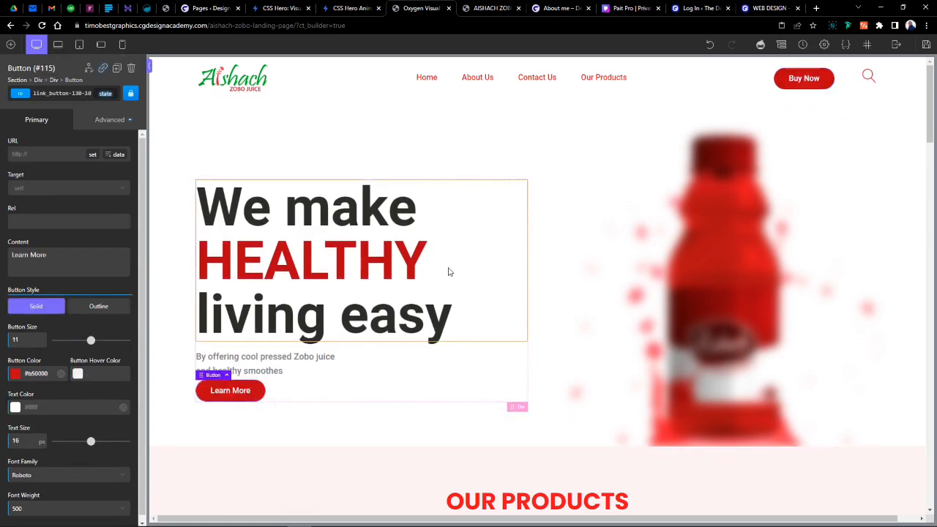
Give the Learn More button a 37 px top margin, 50 px side padding and 13 px top padding, and increase its bottom padding
left_click_drag(254, 376, 254, 396)
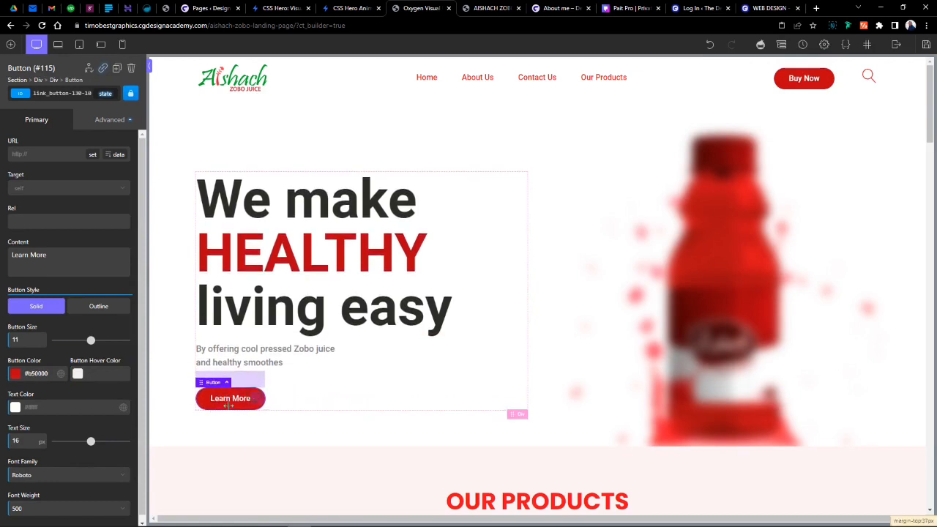
left_click(111, 120)
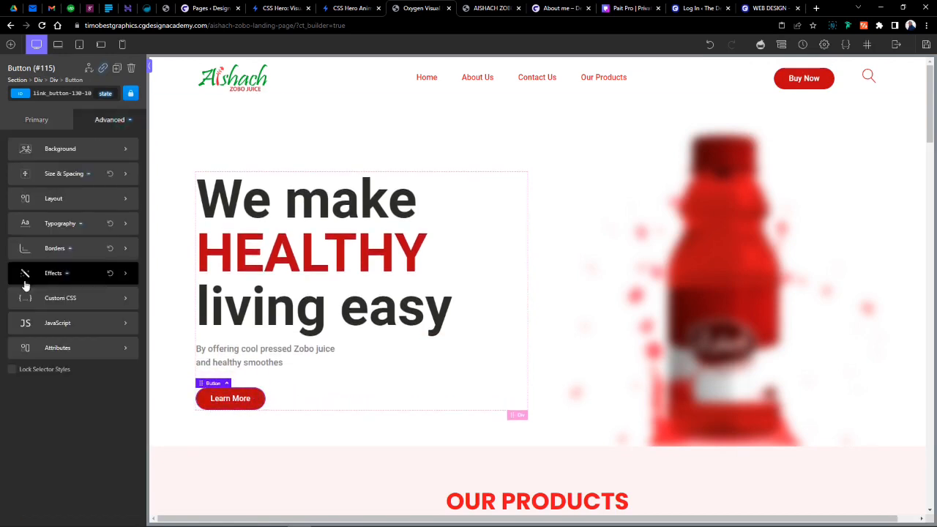
left_click(58, 174)
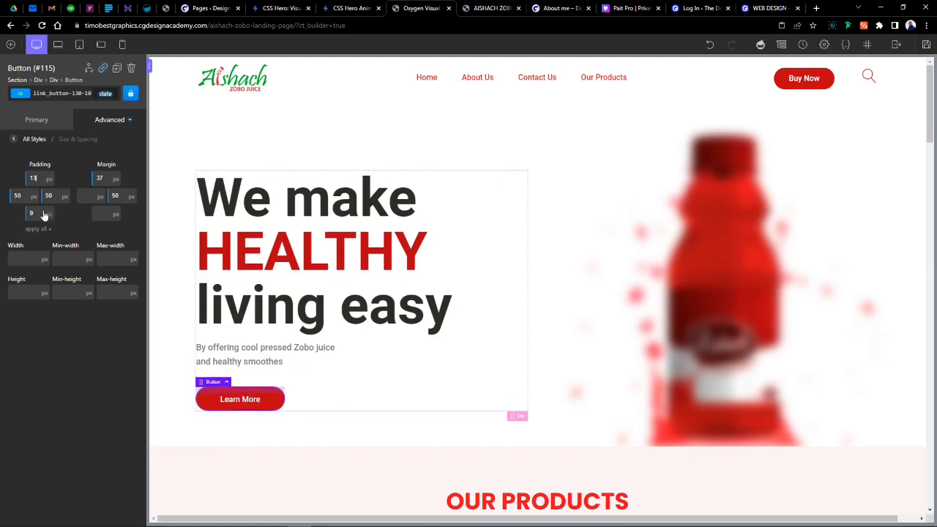
key("Up")
key("Up")
key("Up")
key("Up")
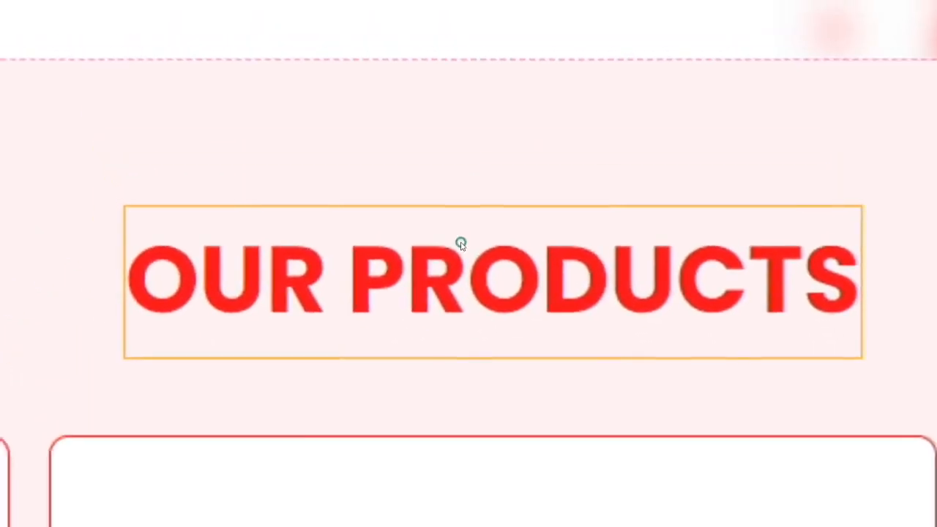
Change the text color of the OUR PRODUCTS heading to dark grey #3d3d3d
left_click(461, 243)
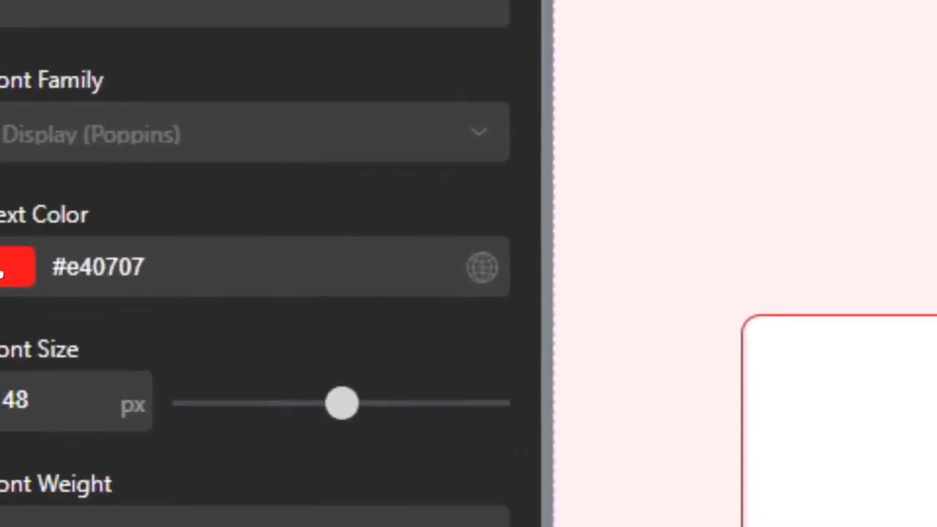
left_click(15, 268)
left_click_drag(88, 274, 19, 313)
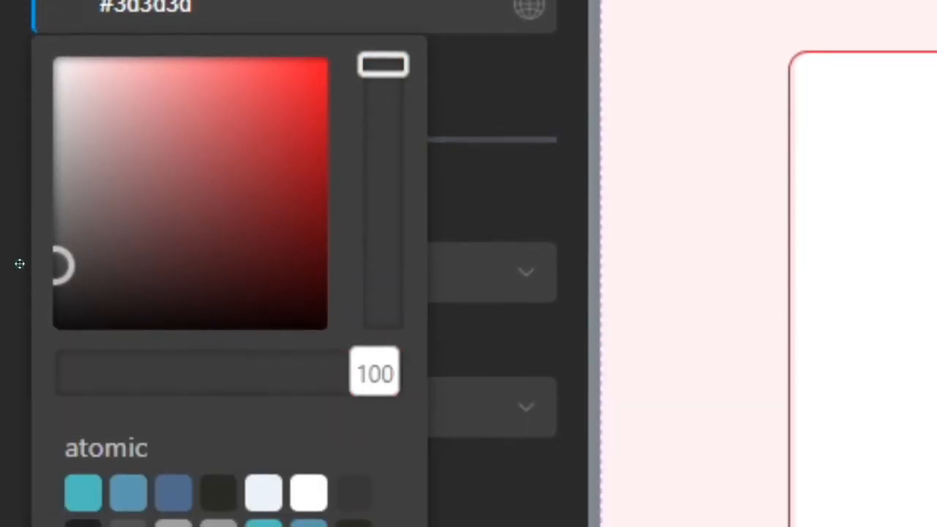
left_click(20, 265)
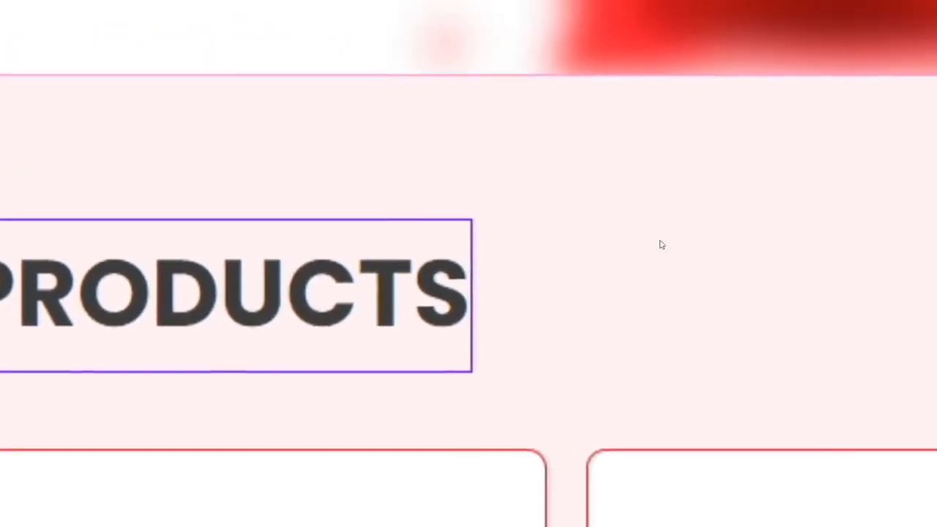
left_click(662, 240)
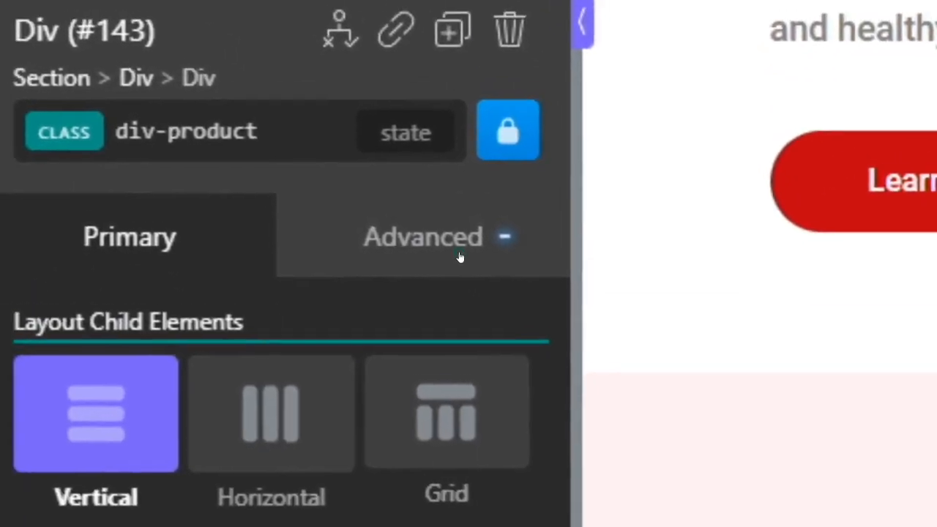
Remove the red border from the product cards through the div-product class
left_click(453, 82)
left_click(283, 246)
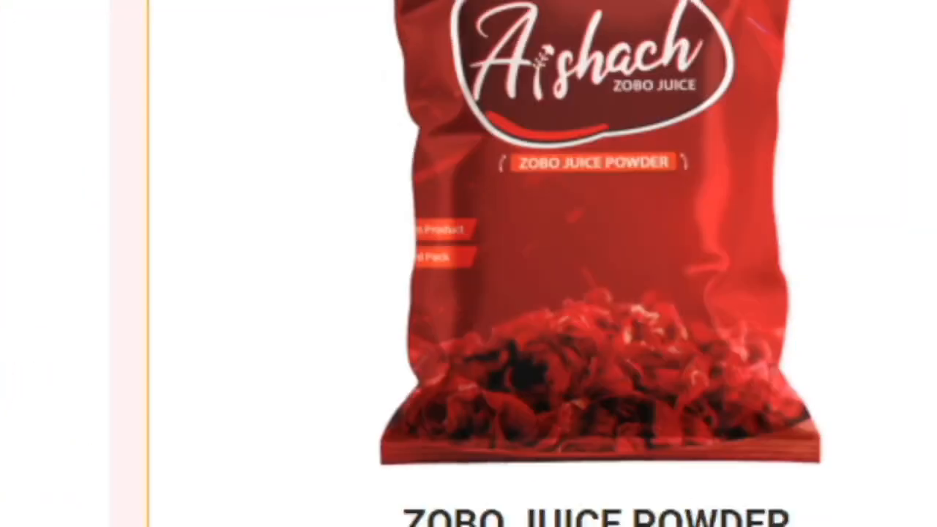
left_click(847, 212)
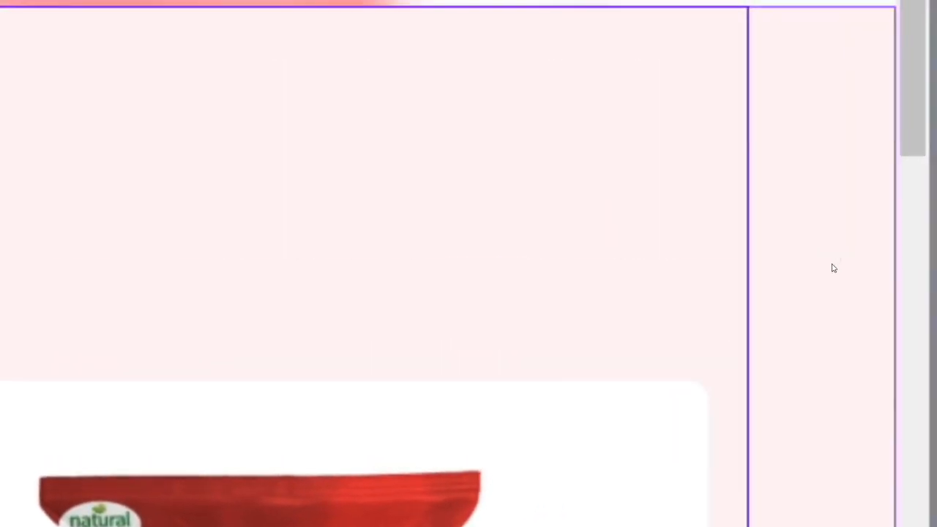
Copy the Buy Now button's style and paste it onto the Shop Now button of the $ 5.00 ZOBO JUICE card
scroll(440, 81, "down", 5)
scroll(644, 278, "up", 1)
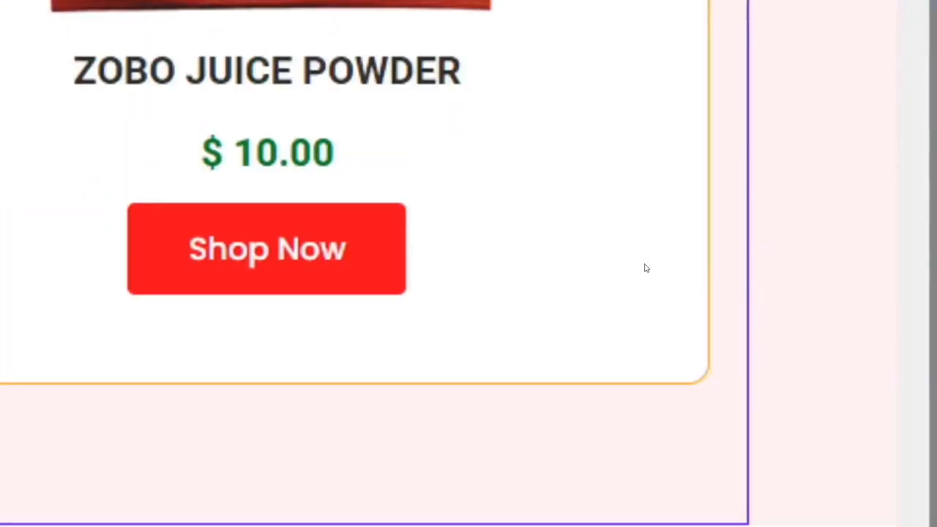
scroll(642, 268, "up", 10)
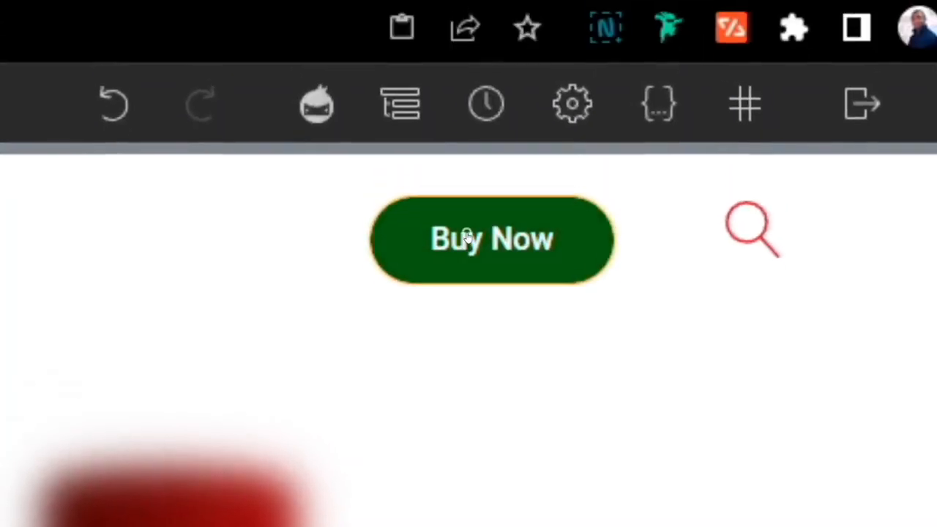
right_click(467, 238)
left_click(519, 379)
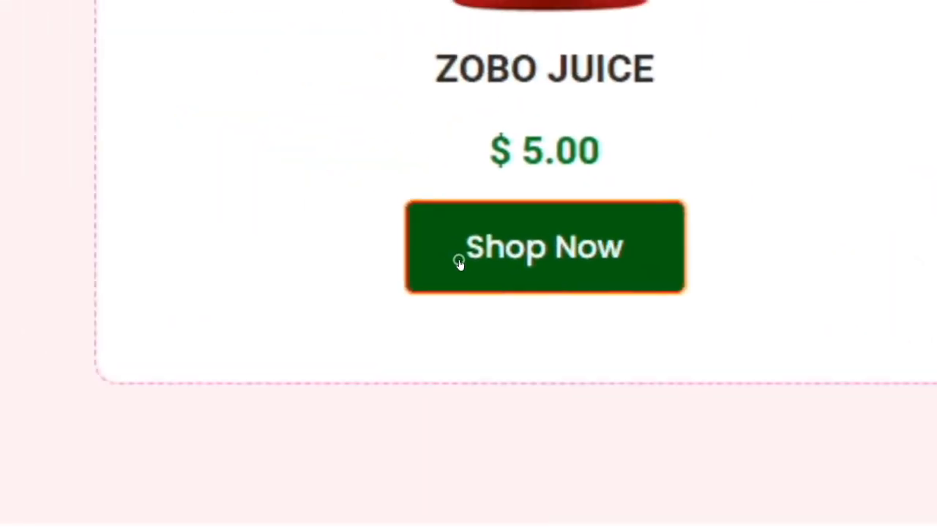
right_click(461, 260)
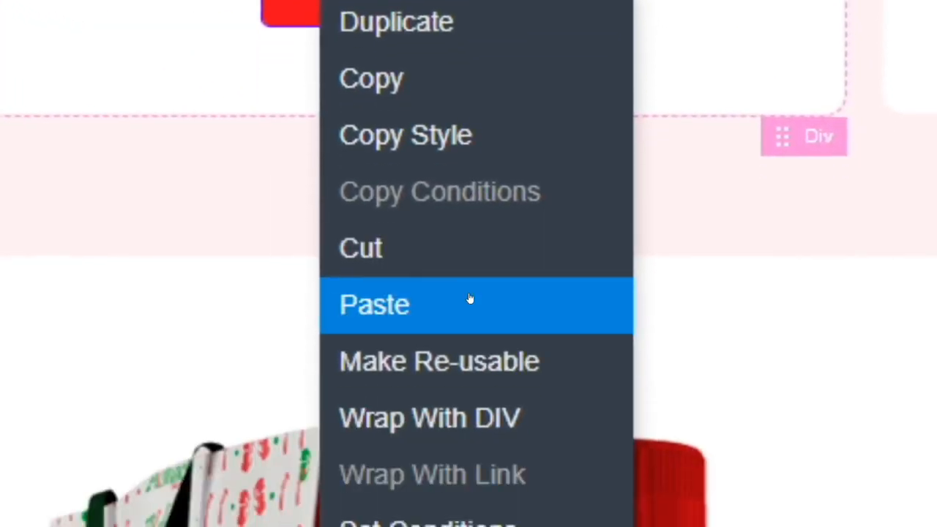
left_click(470, 423)
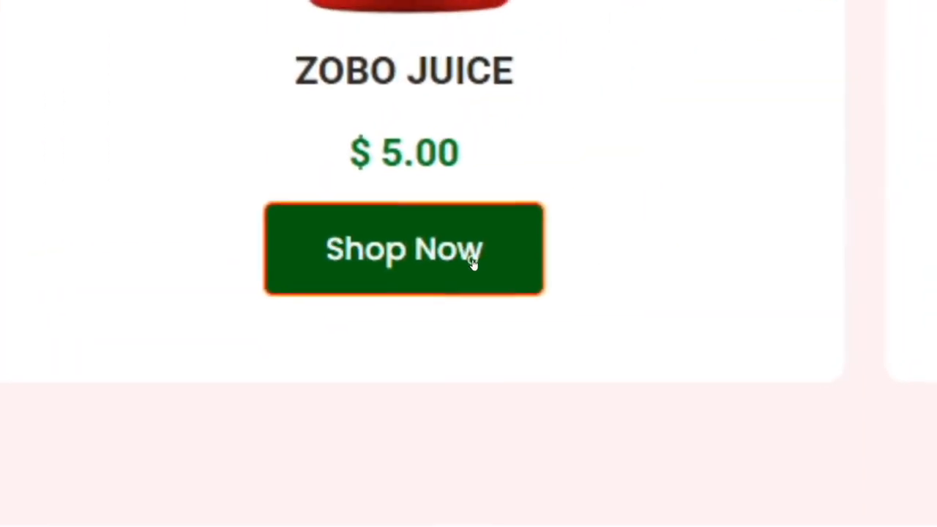
right_click(472, 263)
left_click(470, 261)
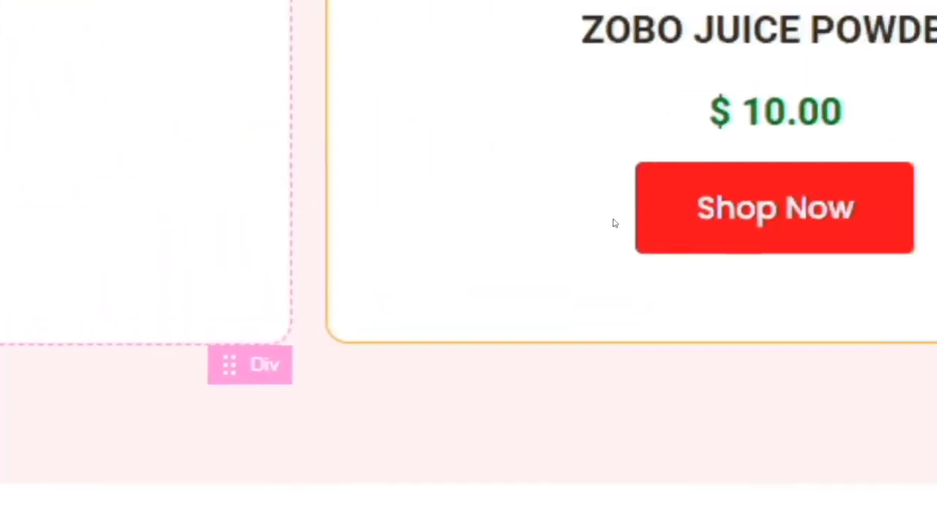
Paste the copied style onto the Shop Now button of the $ 10.00 ZOBO JUICE POWDER card and open its margin for editing
right_click(766, 226)
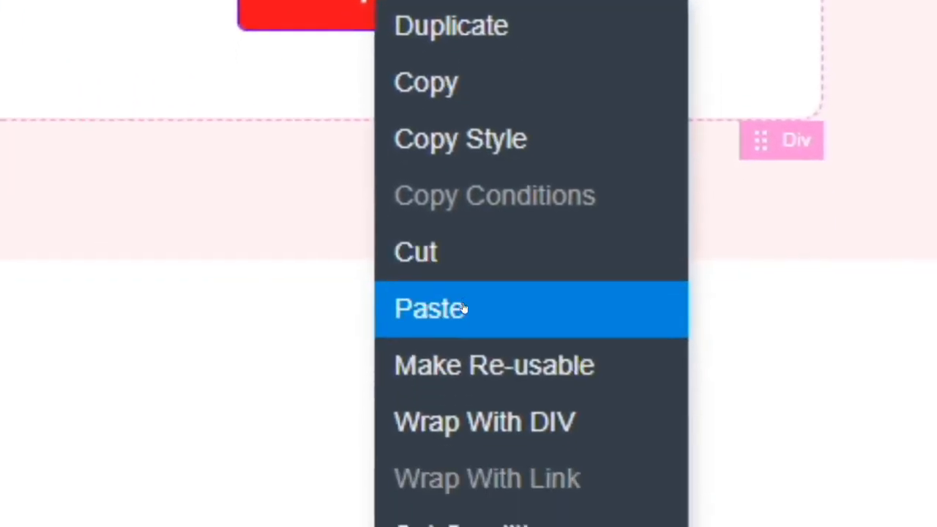
left_click(461, 262)
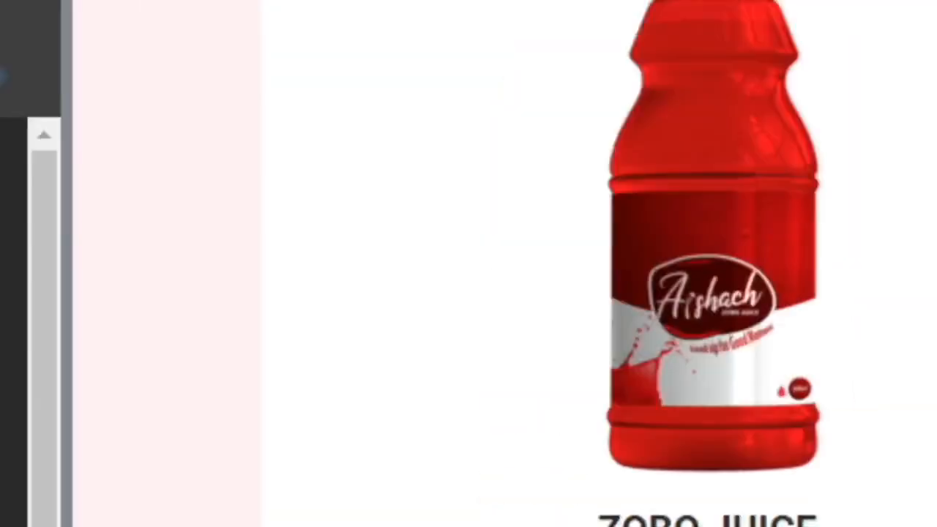
left_click(396, 246)
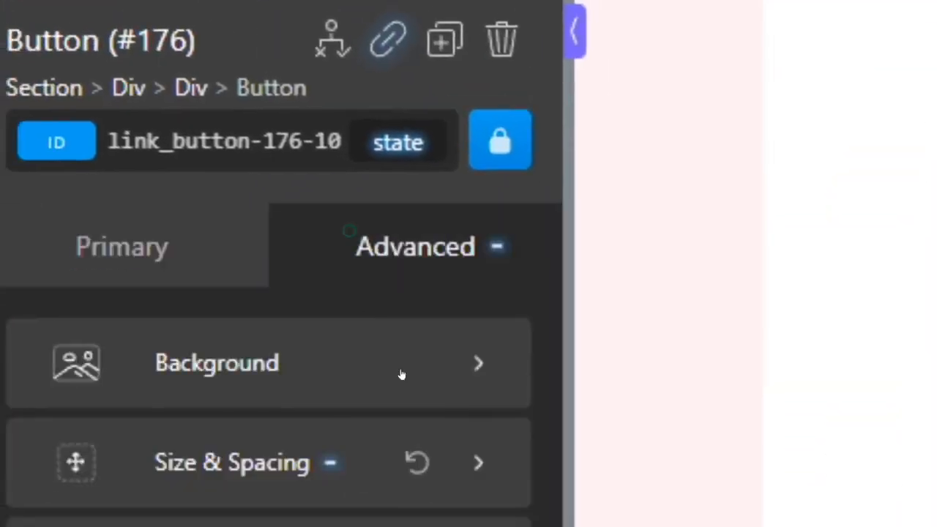
left_click(269, 476)
double_click(450, 238)
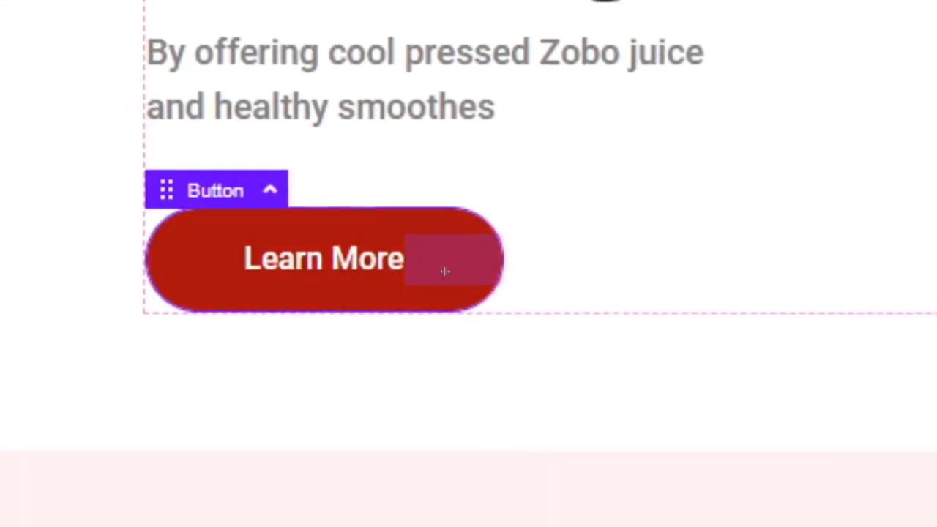
Wrap the hero's Learn More button in a div and lay out its two Learn More buttons horizontally
right_click(450, 271)
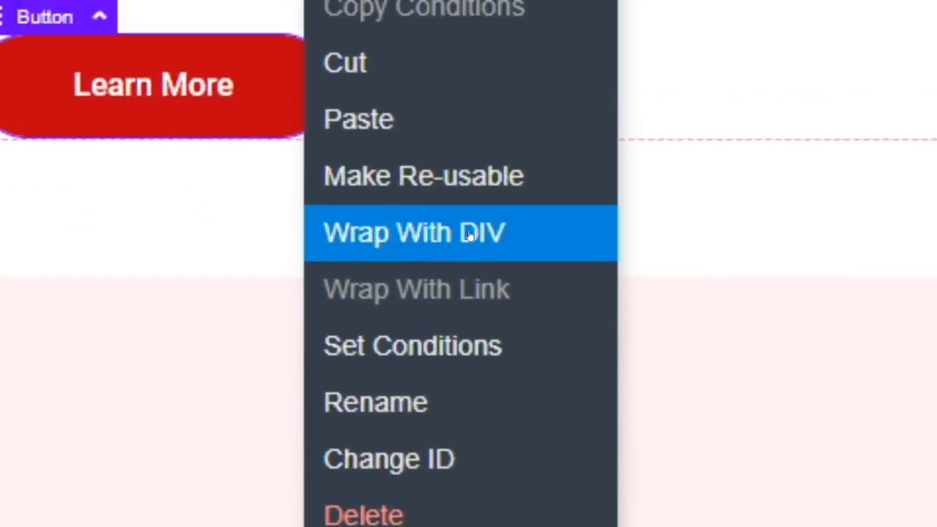
left_click(469, 234)
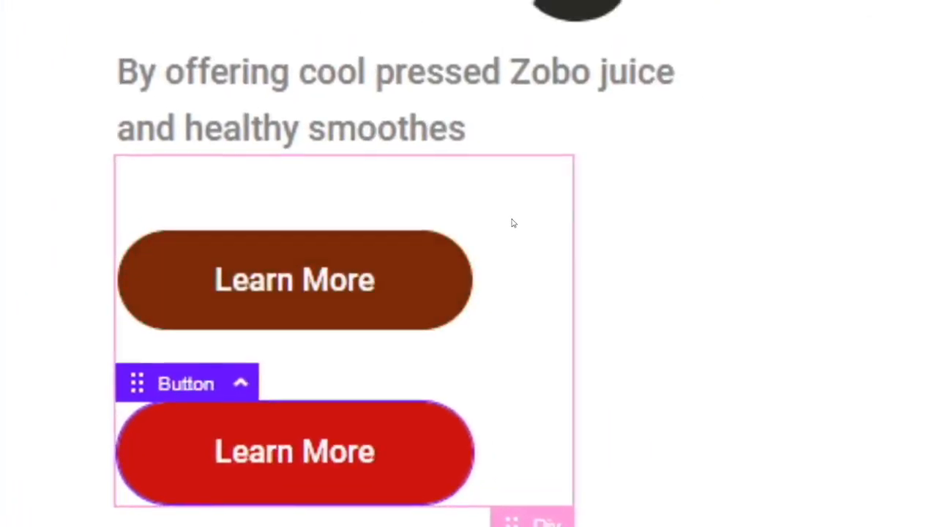
left_click(514, 223)
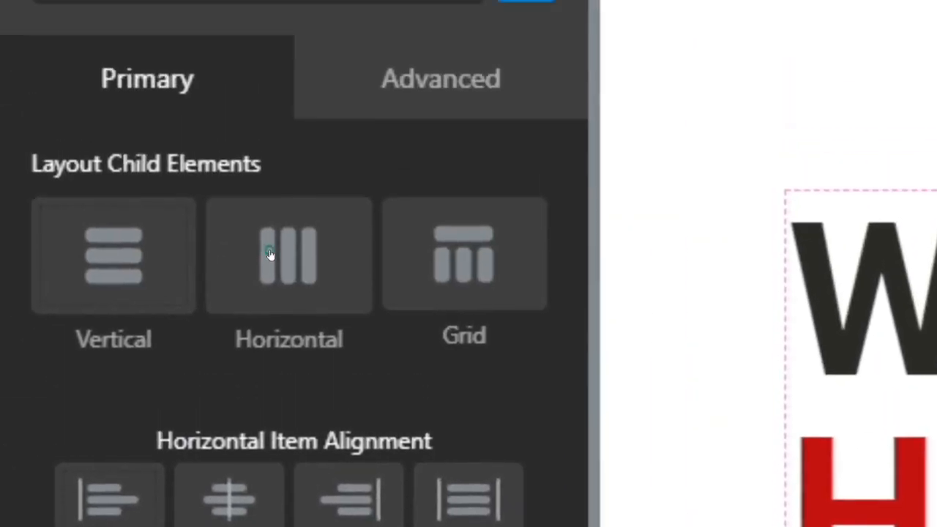
left_click(271, 257)
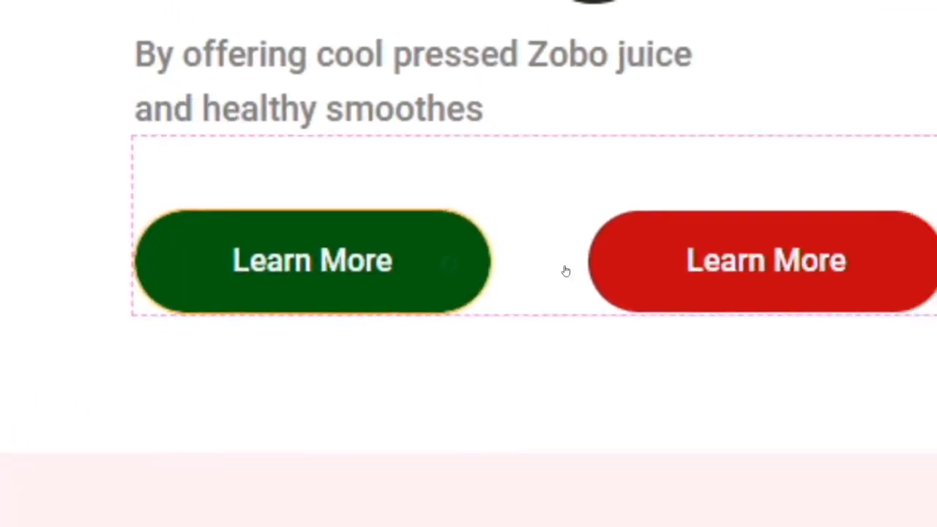
Clear the first Learn More button's right margin and set a gap on the div that holds both buttons
left_click(536, 328)
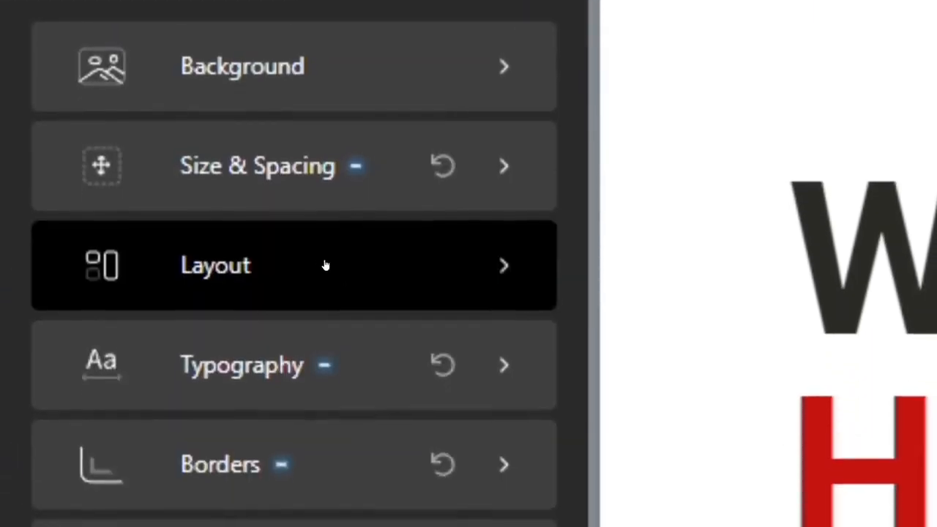
left_click(301, 445)
double_click(469, 270)
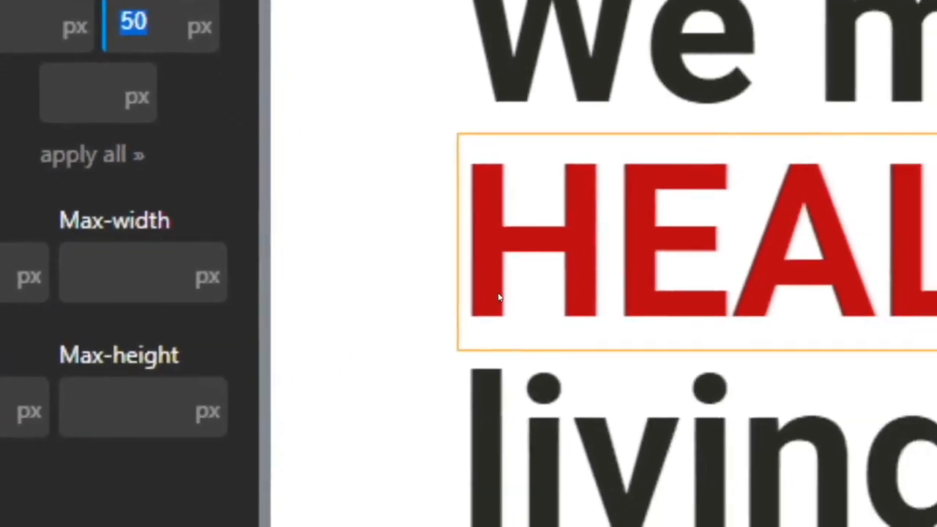
key("BackSpace")
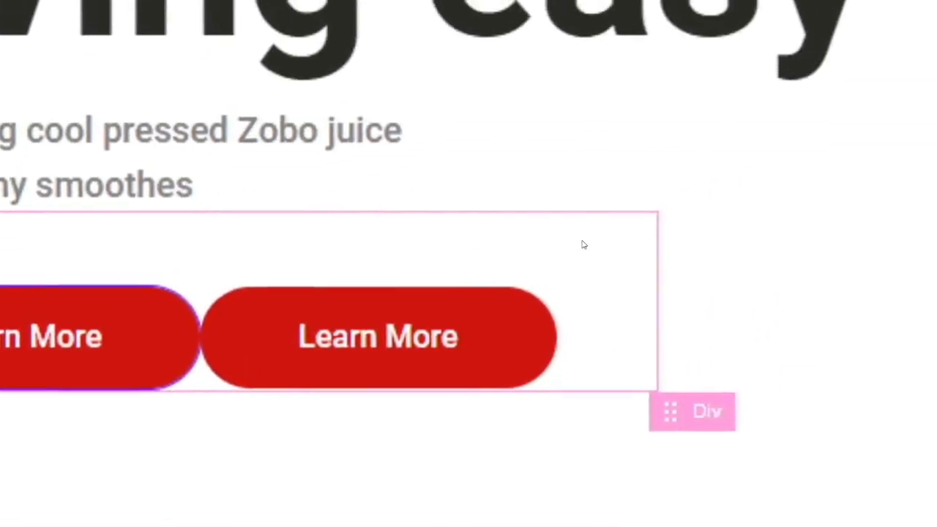
left_click(584, 245)
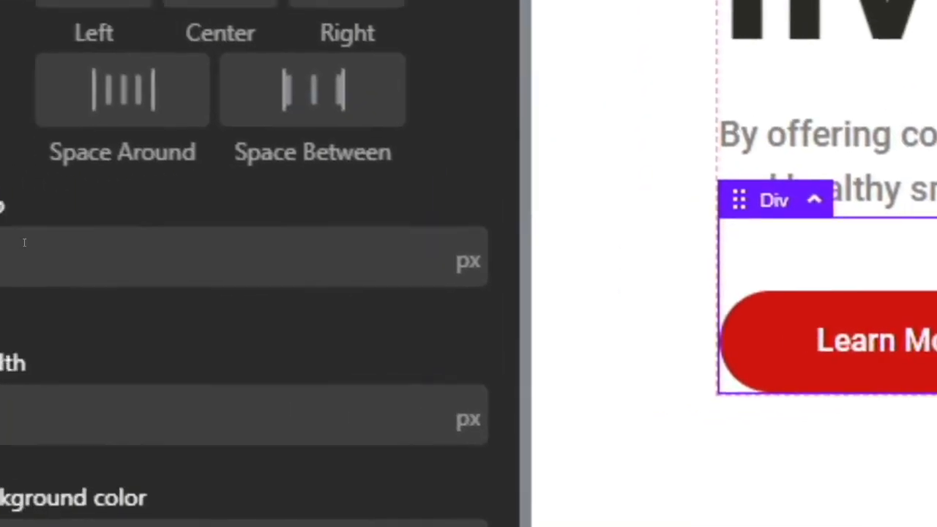
left_click(24, 244)
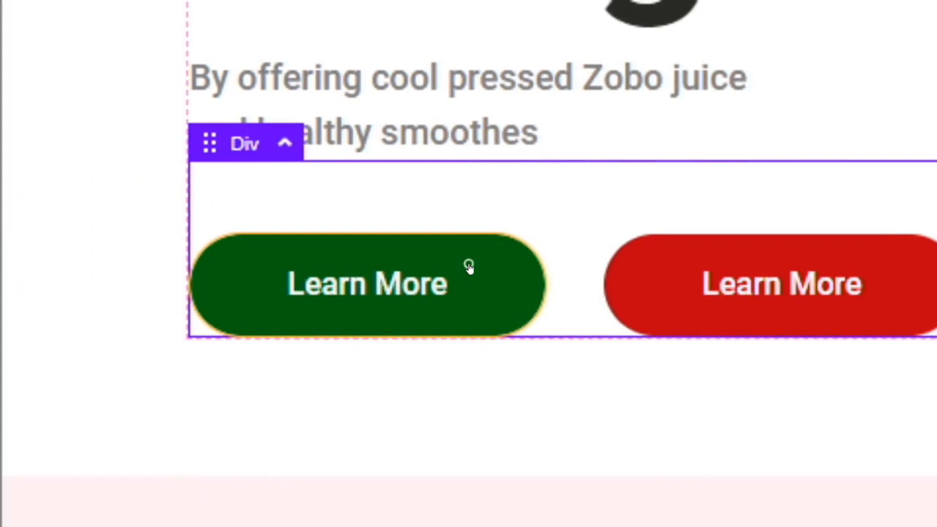
Try to copy the Learn More button's style onto the Shop Now button of the $ 5.00 ZOBO JUICE card
right_click(469, 268)
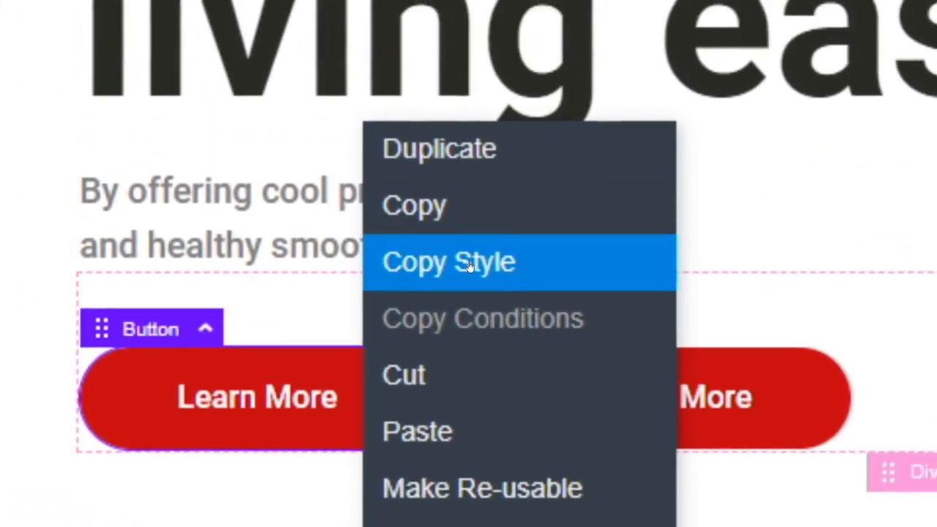
left_click(470, 267)
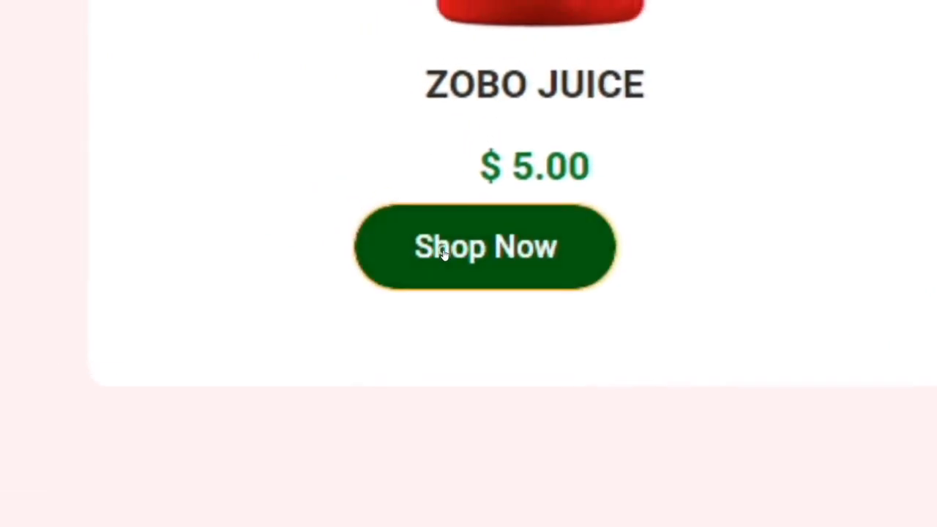
right_click(442, 252)
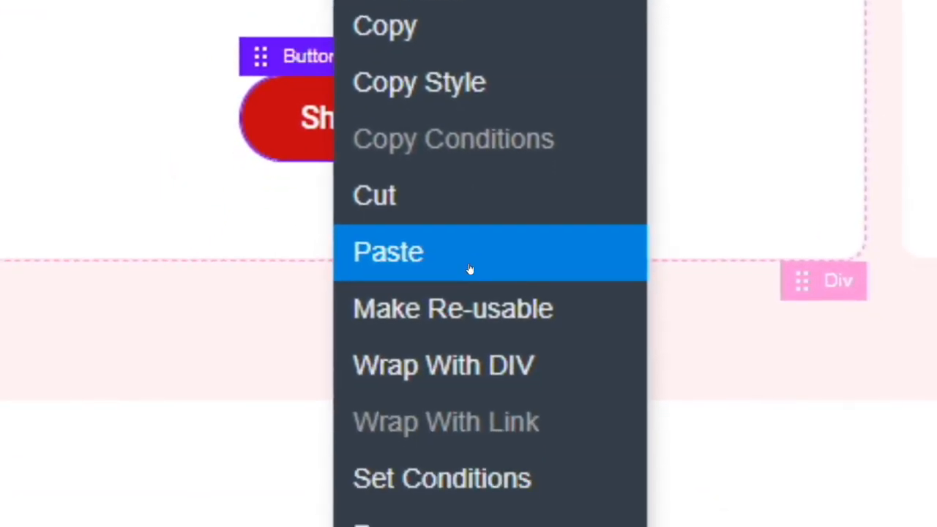
left_click(469, 268)
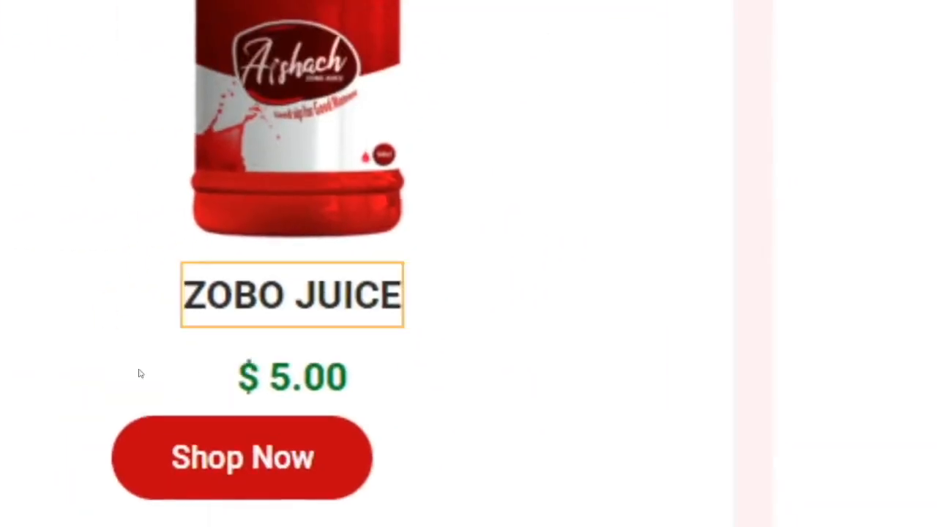
left_click(439, 300)
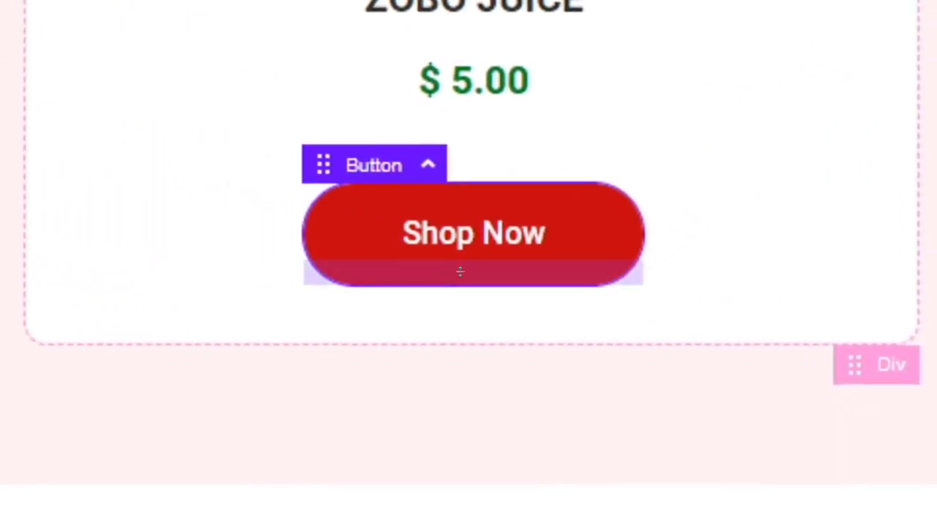
scroll(531, 56, "up", 7)
scroll(436, 312, "down", 10)
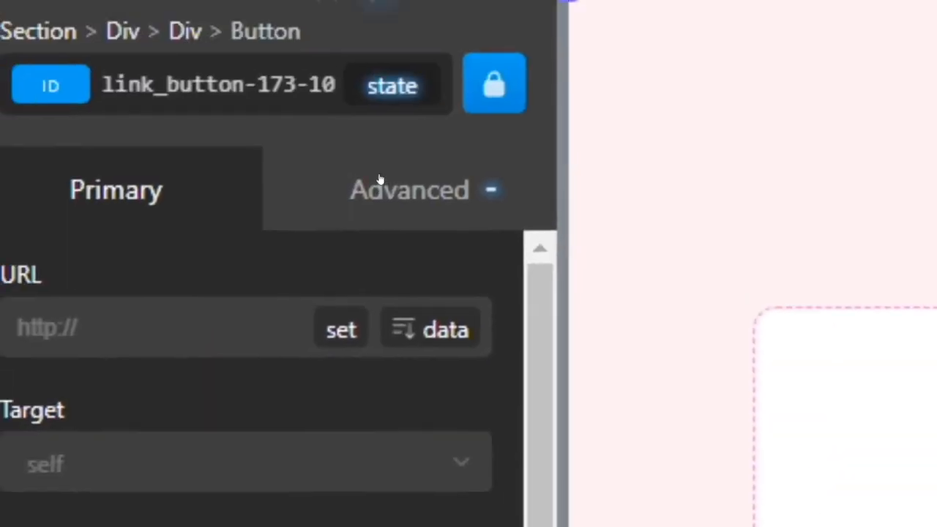
Clear the 50 px right margin from the off-center Shop Now buttons in the product cards
left_click(380, 179)
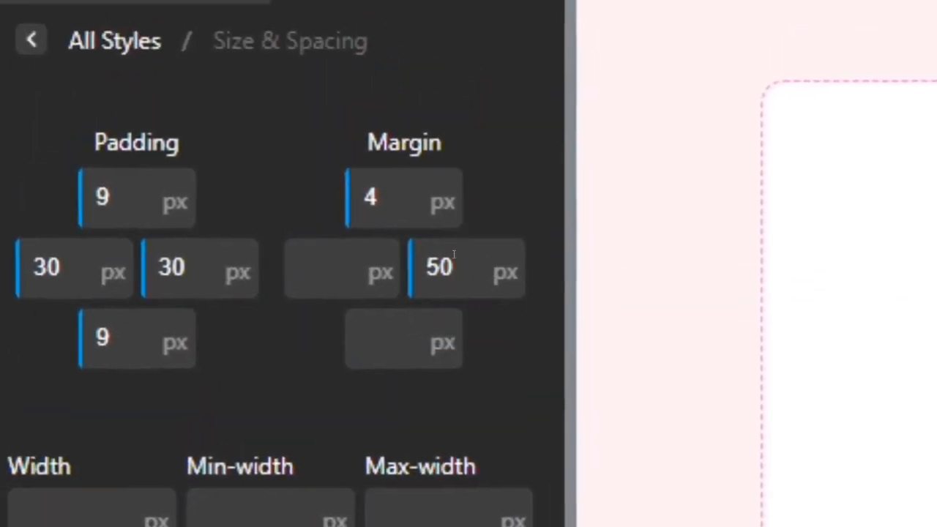
left_click(453, 254)
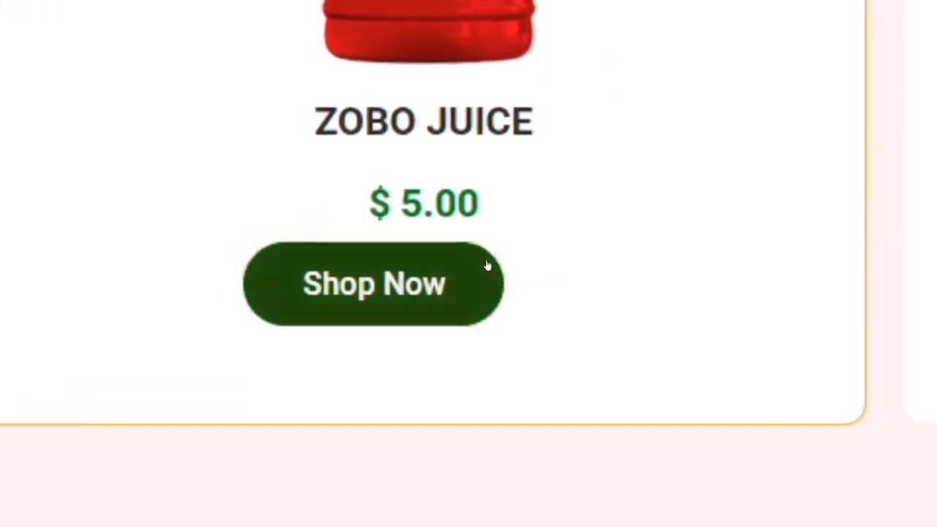
left_click(488, 265)
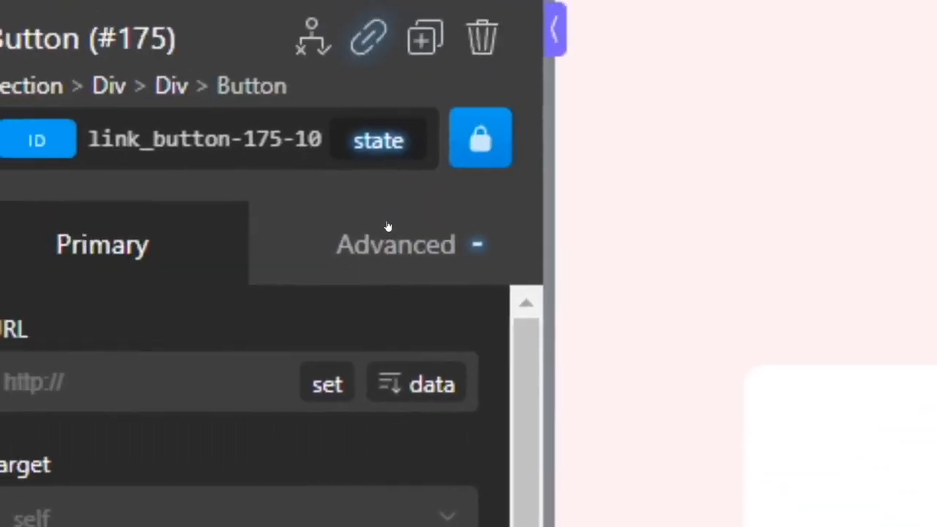
left_click(383, 246)
left_click(324, 491)
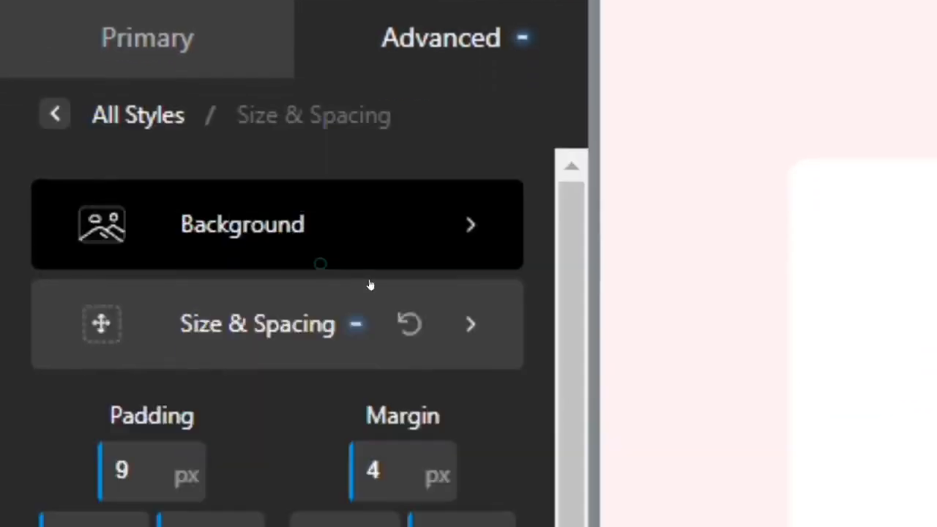
key("BackSpace")
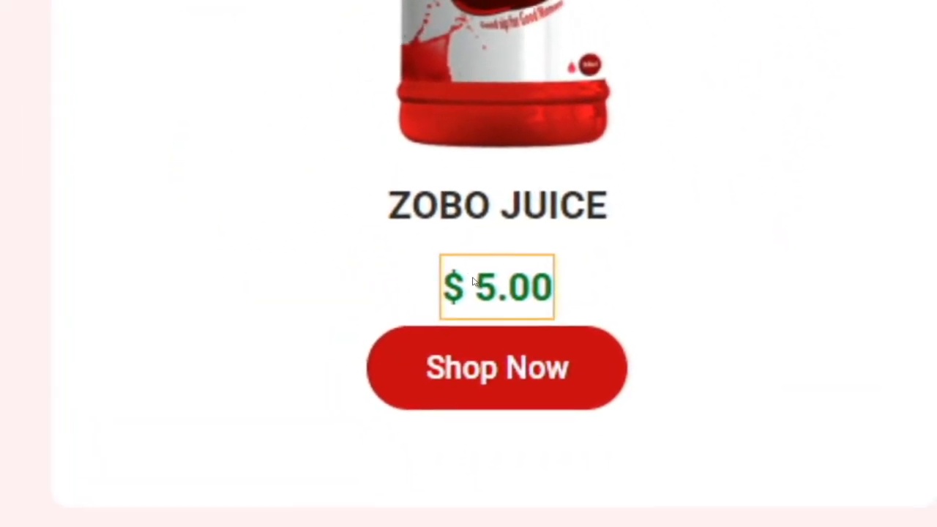
Clear the top margin of the $ 5.00 price text through the Text-price class
left_click(469, 267)
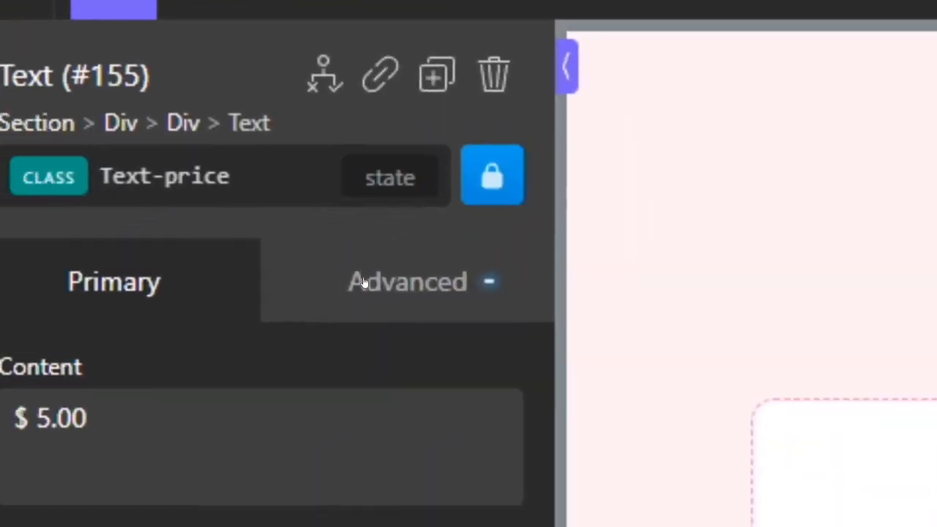
left_click(360, 278)
left_click(280, 262)
double_click(403, 276)
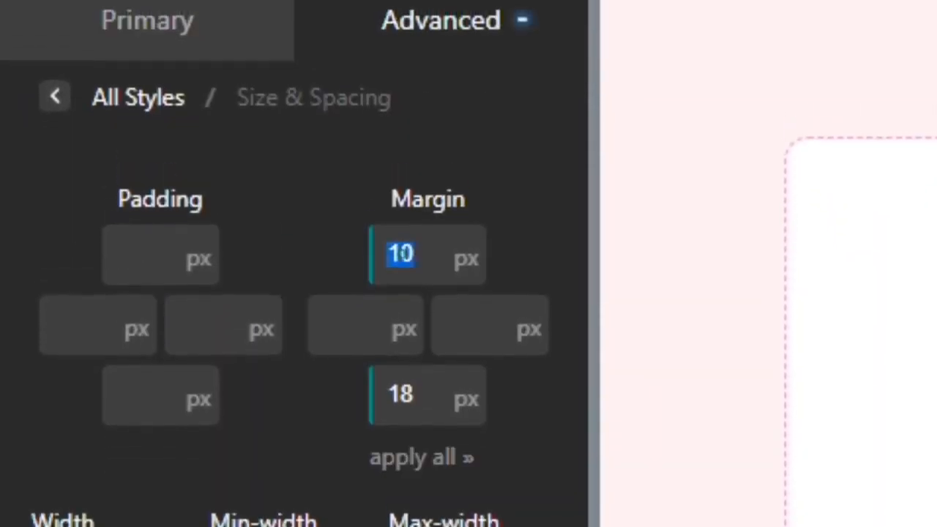
key("BackSpace")
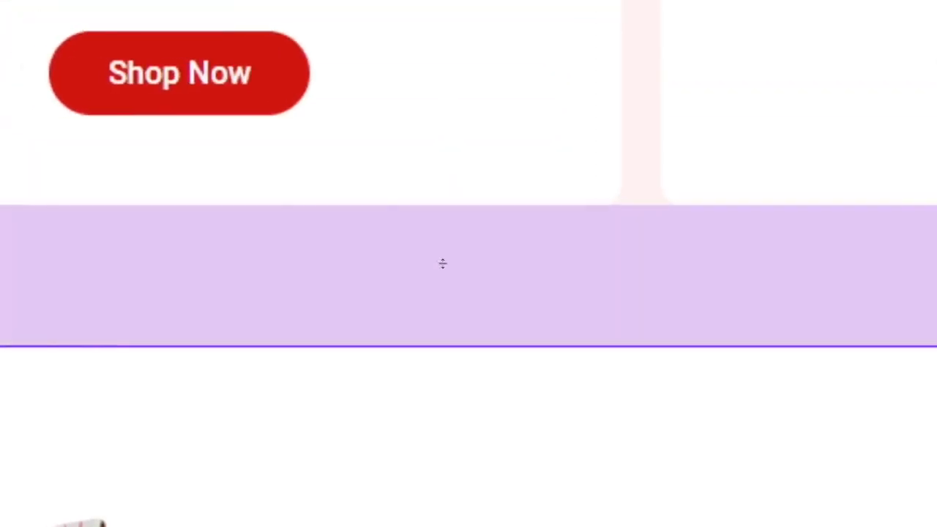
Set the top padding of the Our Products section to 100 px
left_click(317, 300)
left_click(262, 256)
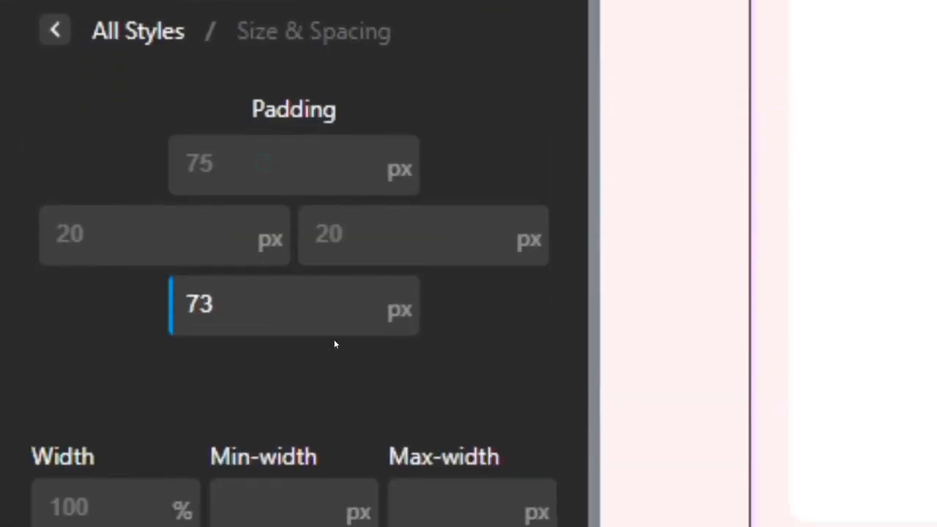
left_click(241, 162)
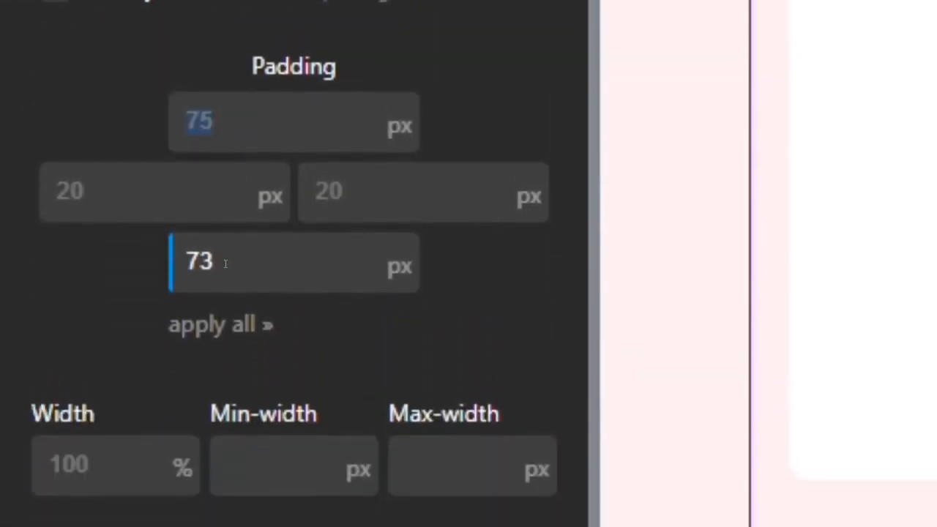
left_click(225, 264)
left_click(215, 236)
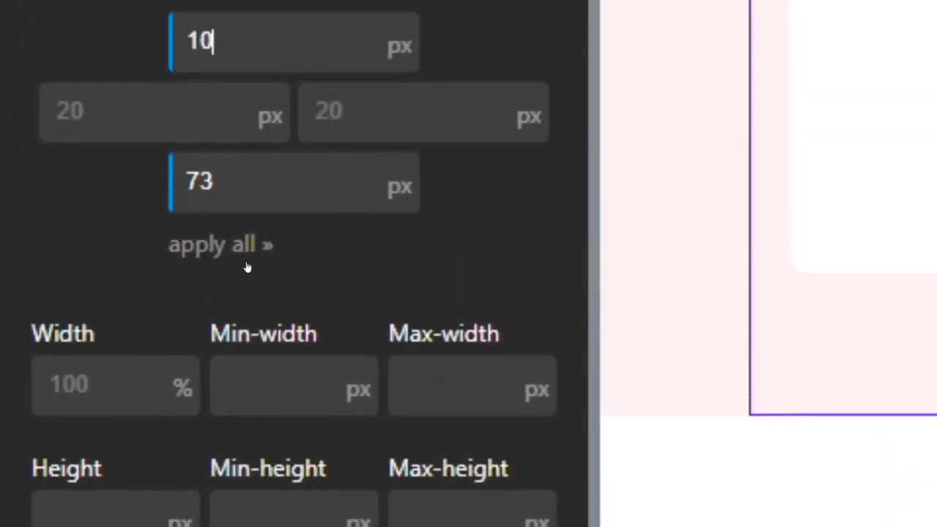
type("100")
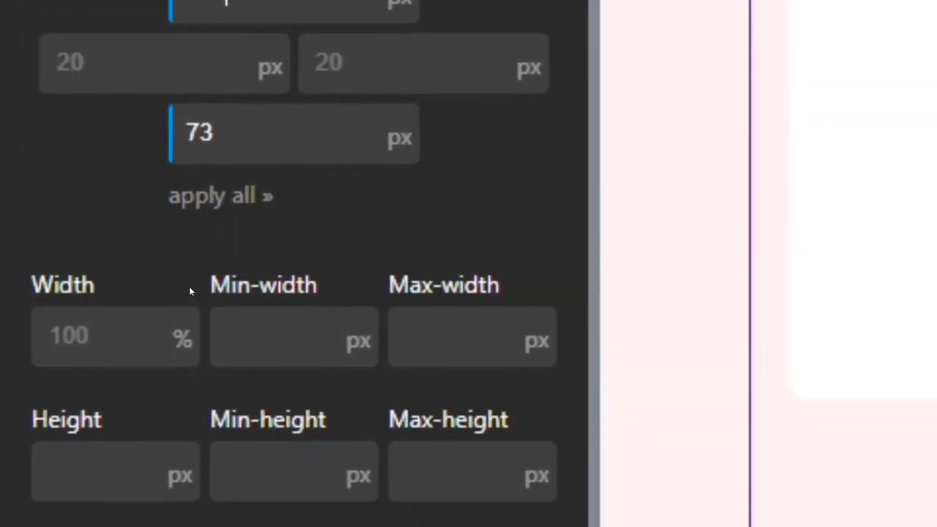
left_click(257, 167)
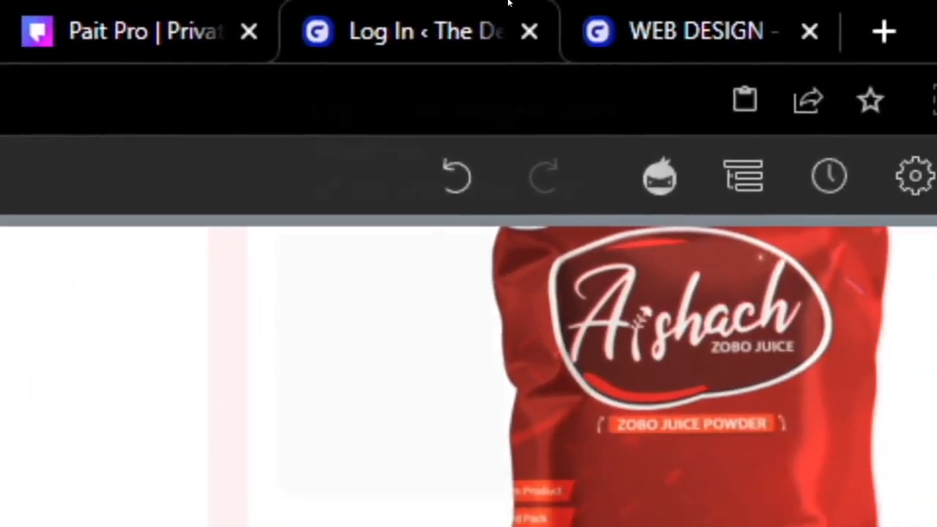
Switch to the WEB DESIGN page and examine its course sections and example websites
left_click(489, 6)
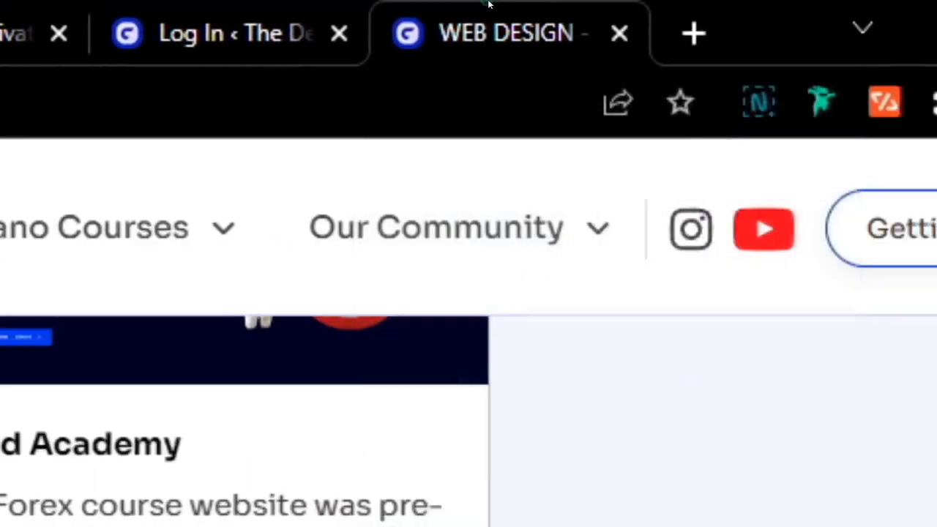
scroll(466, 272, "up", 12)
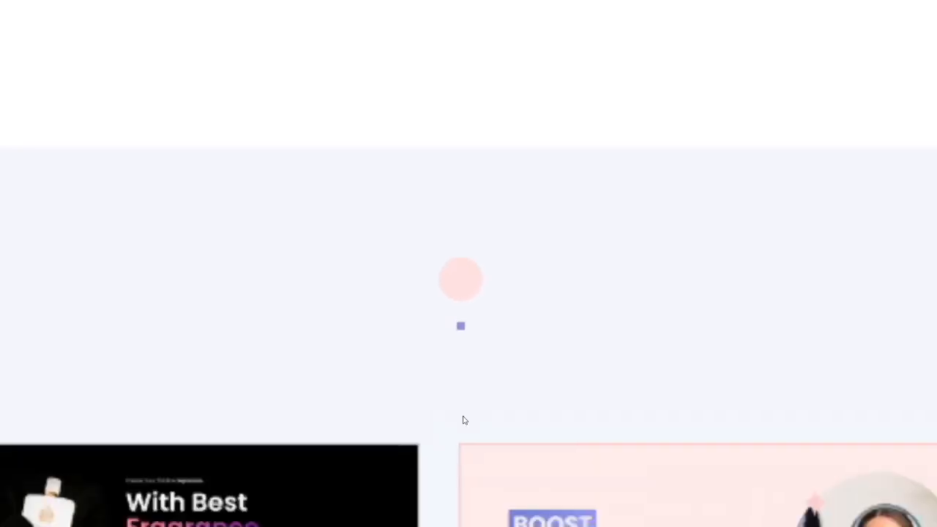
scroll(460, 326, "up", 15)
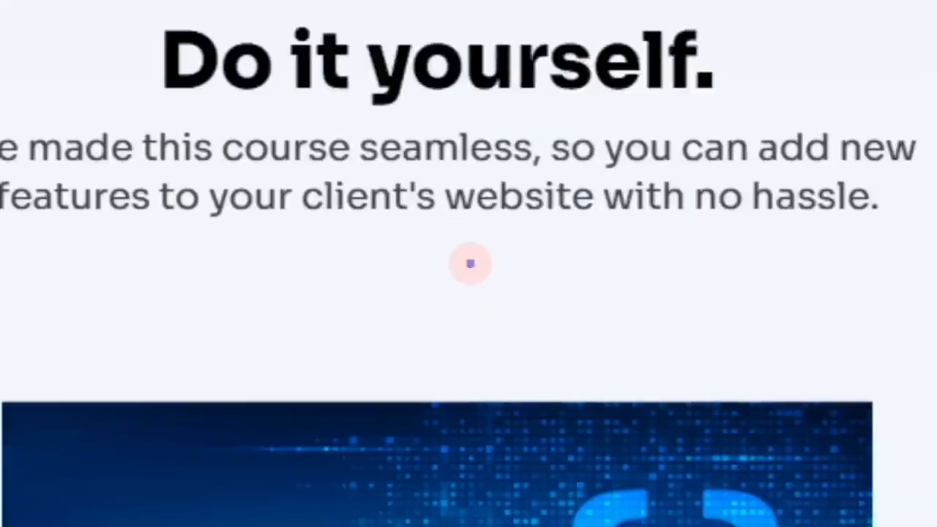
Examine the section spacing on the WEB DESIGN page and return to the landing page builder
scroll(471, 264, "up", 10)
scroll(471, 265, "up", 20)
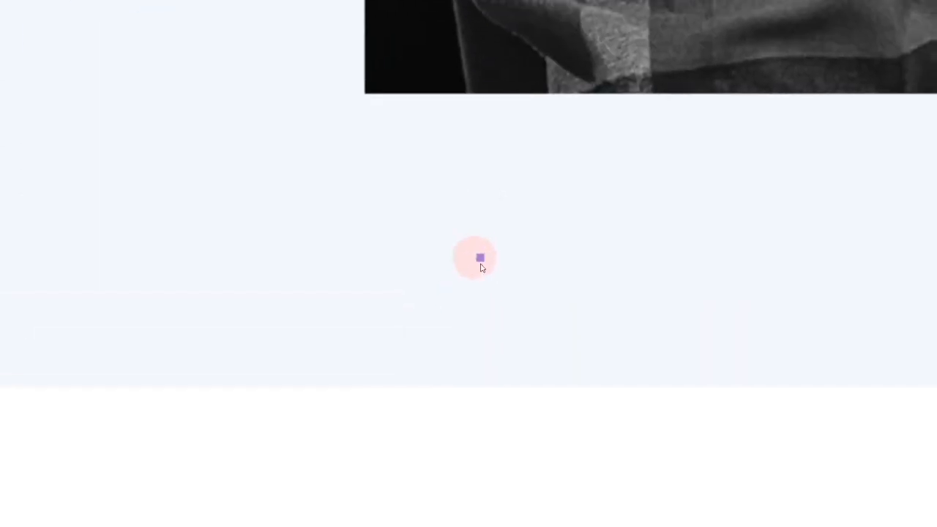
scroll(481, 268, "down", 7)
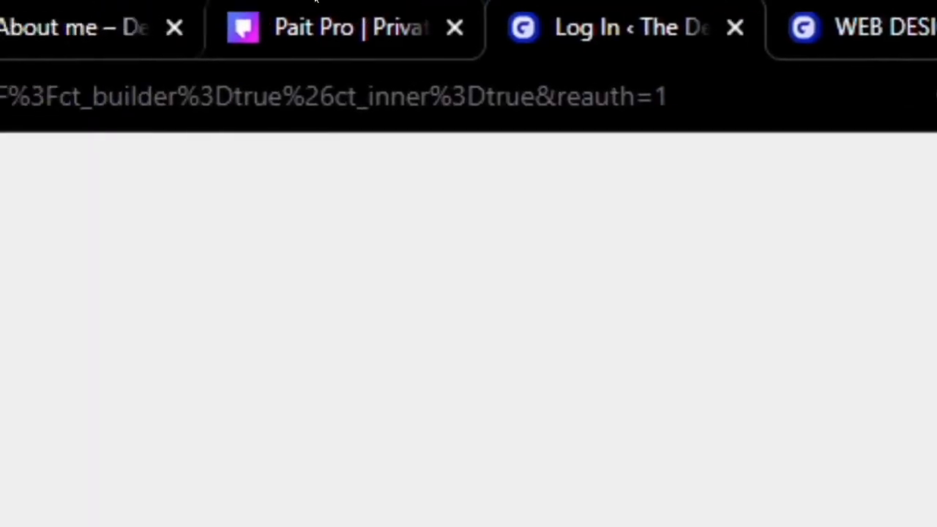
left_click(315, 4)
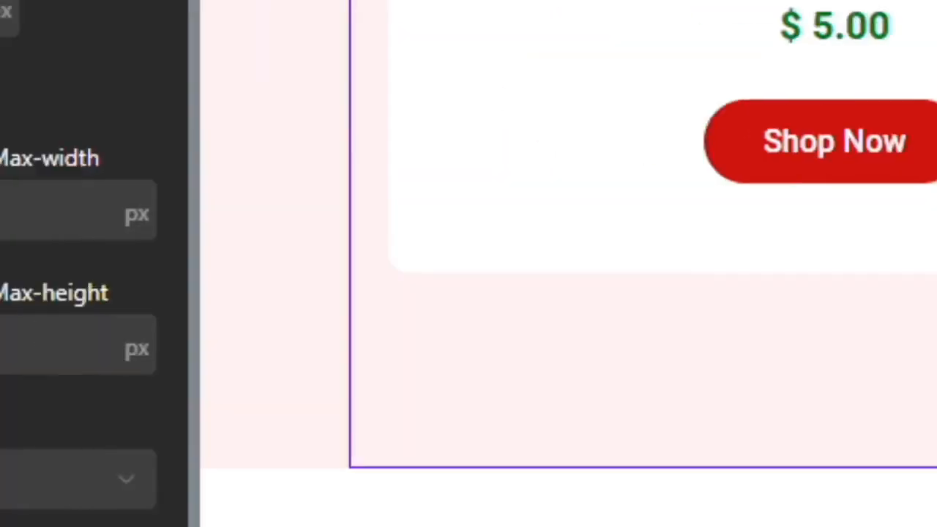
Increase the top padding of the Corporate Gift section and close the gap between its heading and paragraph
double_click(186, 240)
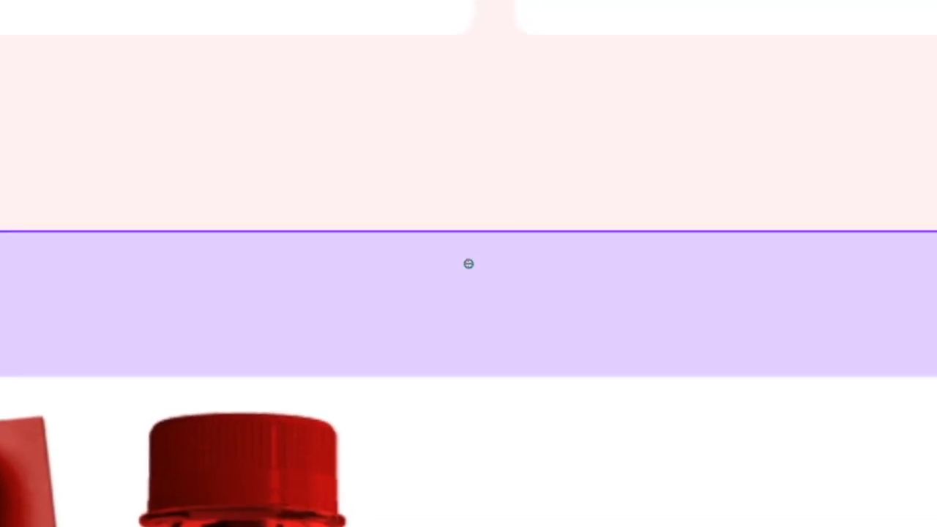
left_click_drag(479, 232, 485, 302)
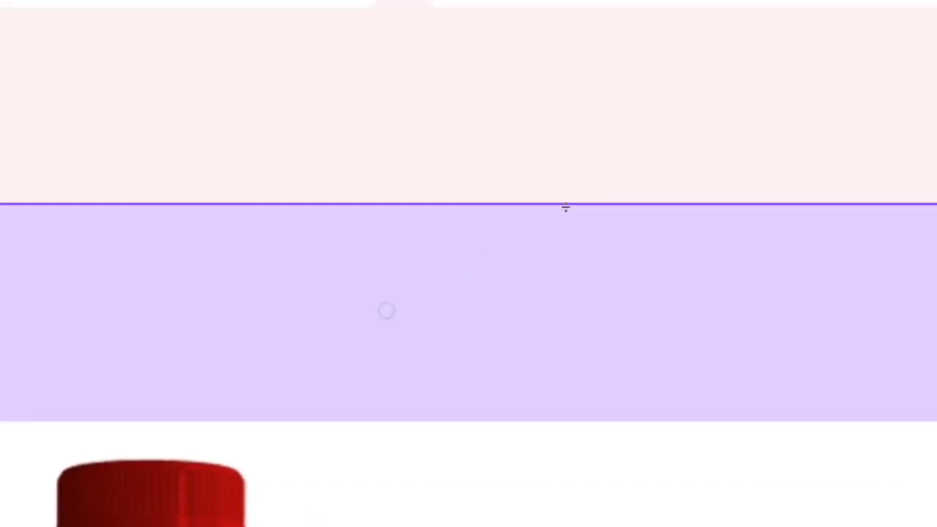
scroll(566, 210, "down", 2)
scroll(622, 210, "up", 5)
scroll(662, 213, "down", 5)
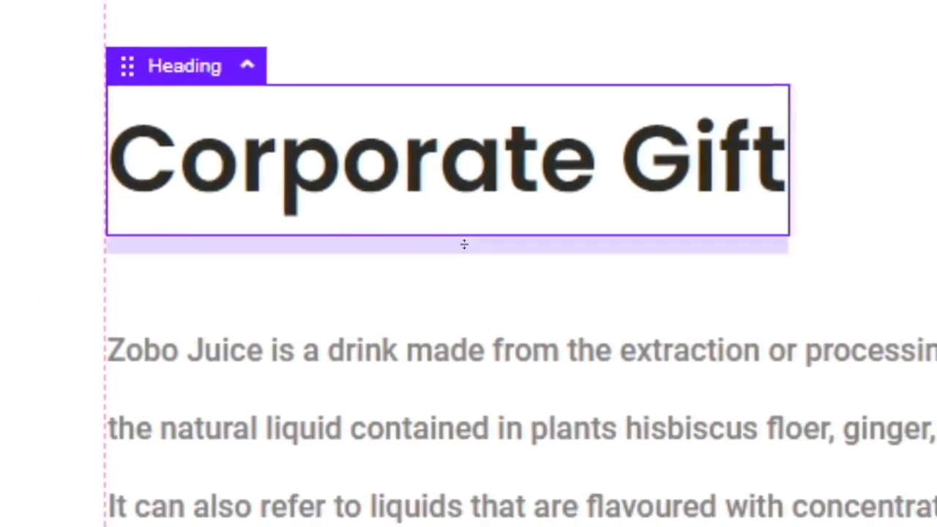
left_click(464, 385)
left_click_drag(462, 283, 459, 139)
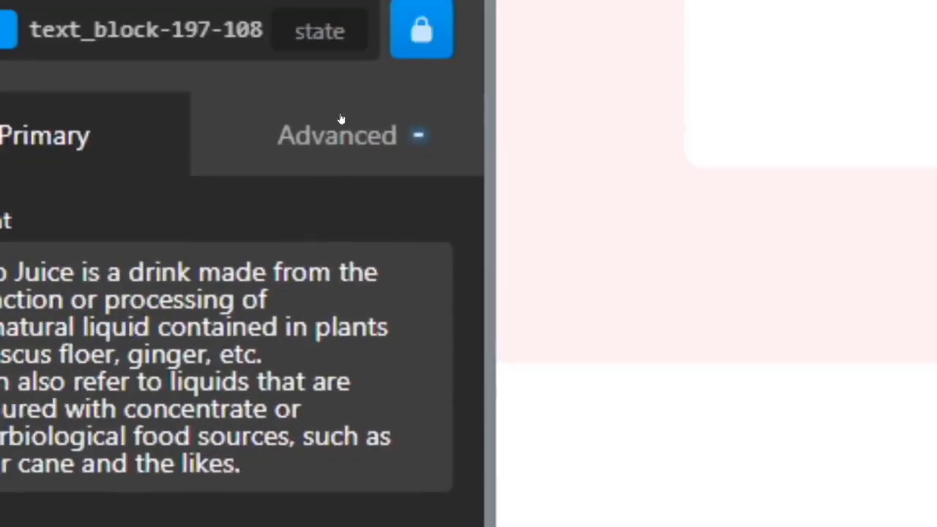
Left-align the Corporate Gift paragraph and set its line height to 1.6 and its font weight to 400
left_click(339, 132)
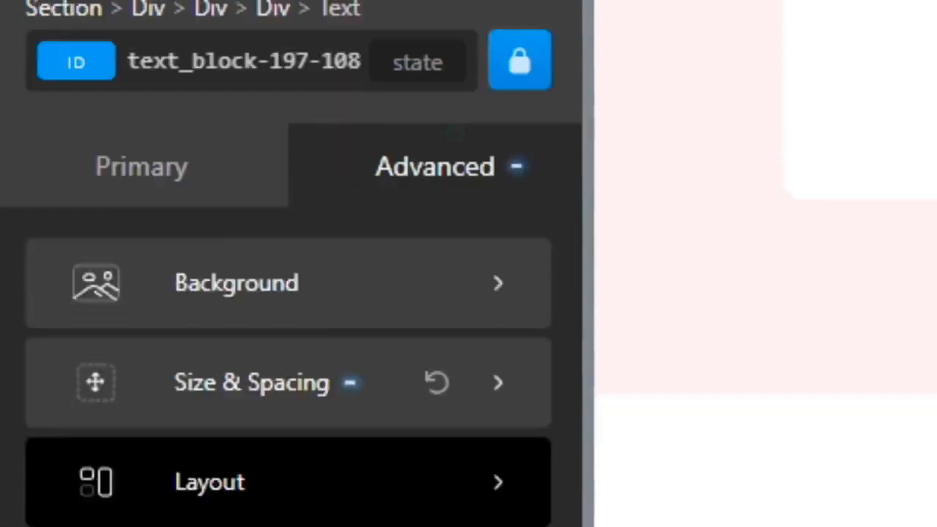
left_click(289, 268)
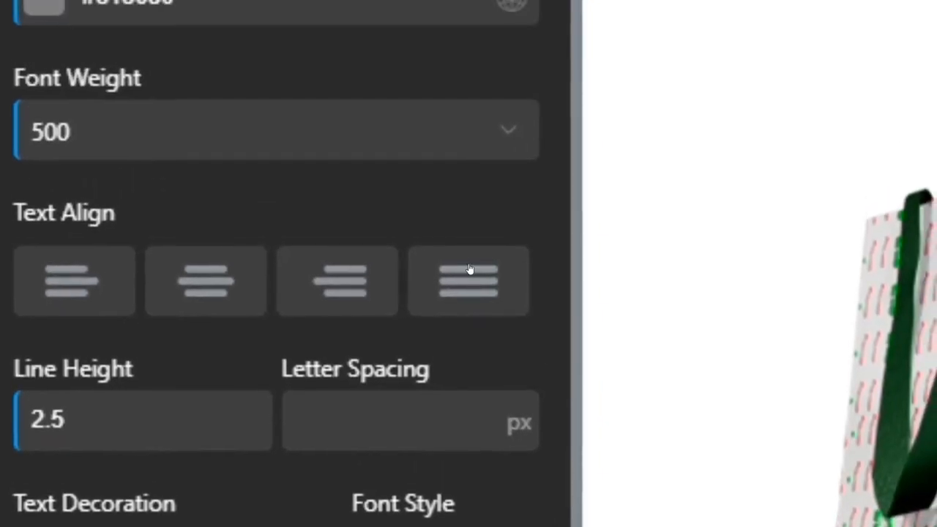
left_click(46, 267)
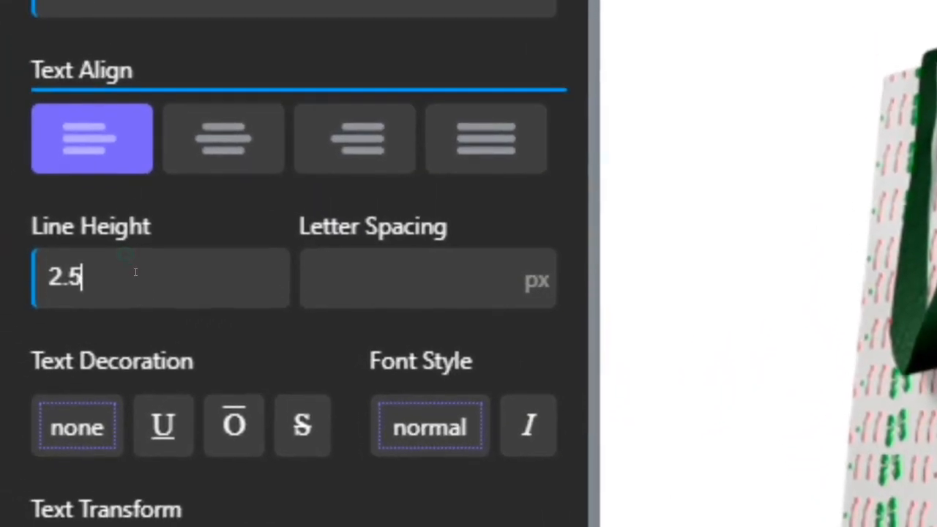
double_click(73, 239)
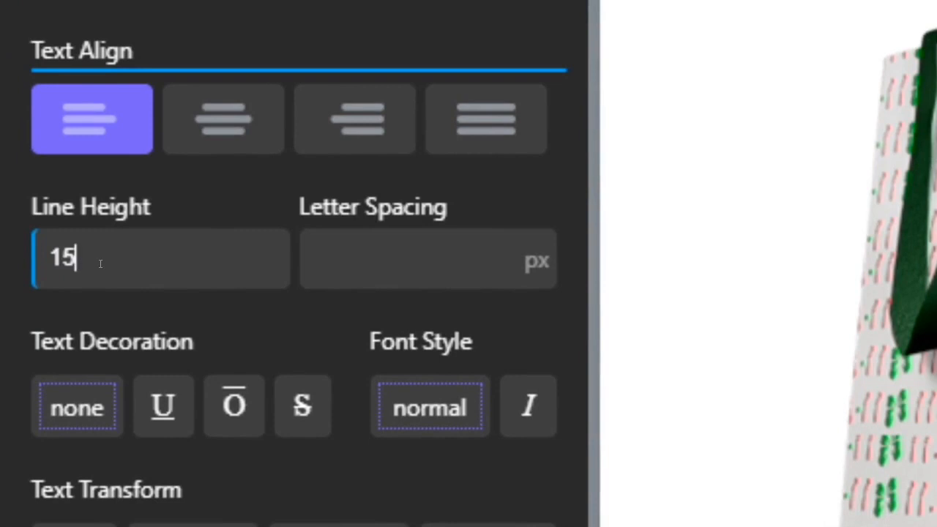
type("1.4")
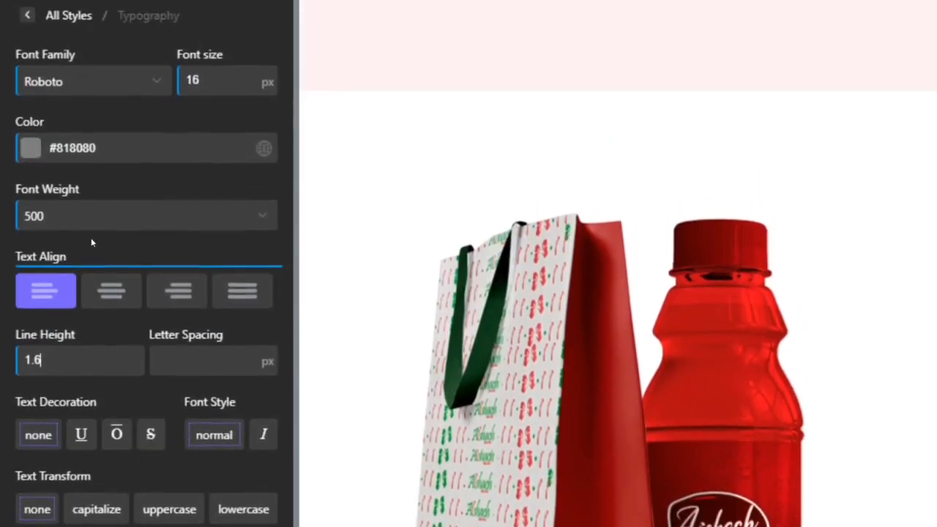
left_click(82, 395)
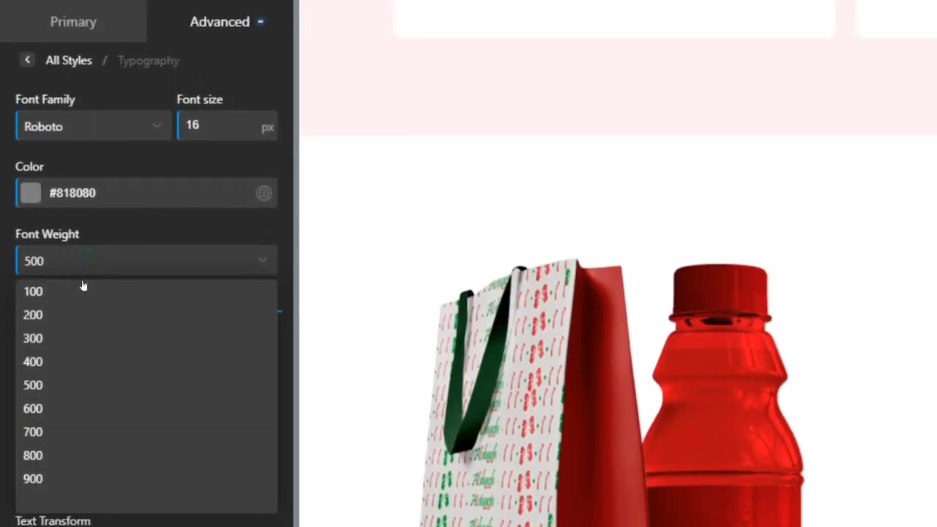
left_click(57, 364)
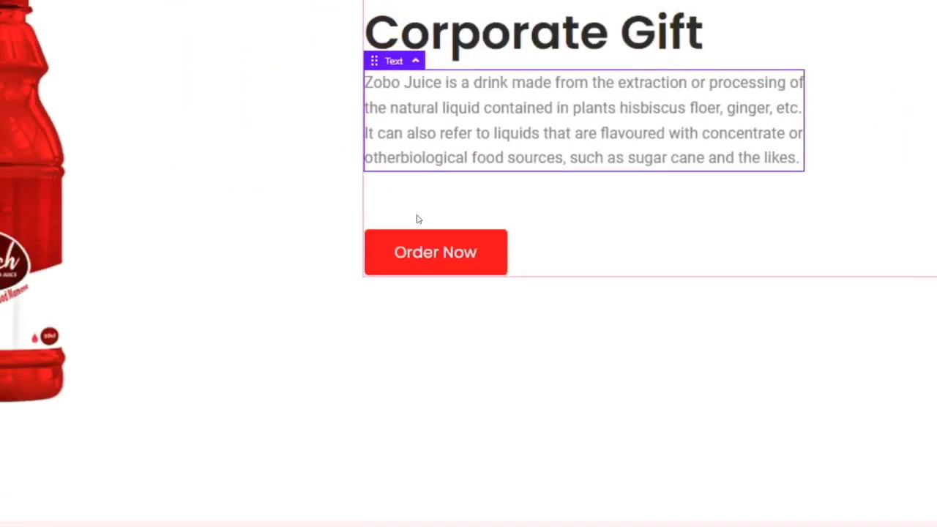
Copy the Shop Now button's style onto the Order Now button in the Corporate Gift section and widen the space above it
scroll(468, 253, "up", 5)
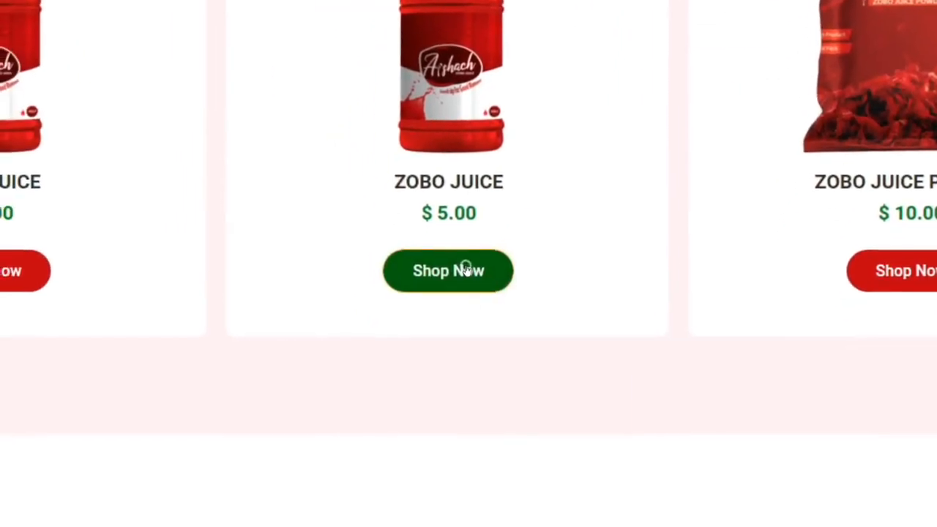
right_click(466, 270)
left_click(540, 338)
scroll(712, 326, "down", 5)
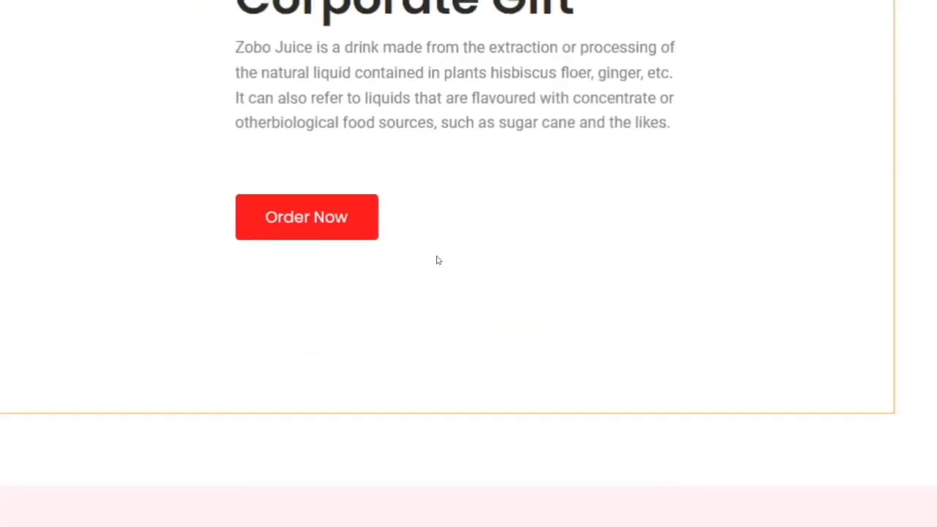
right_click(300, 224)
left_click(363, 384)
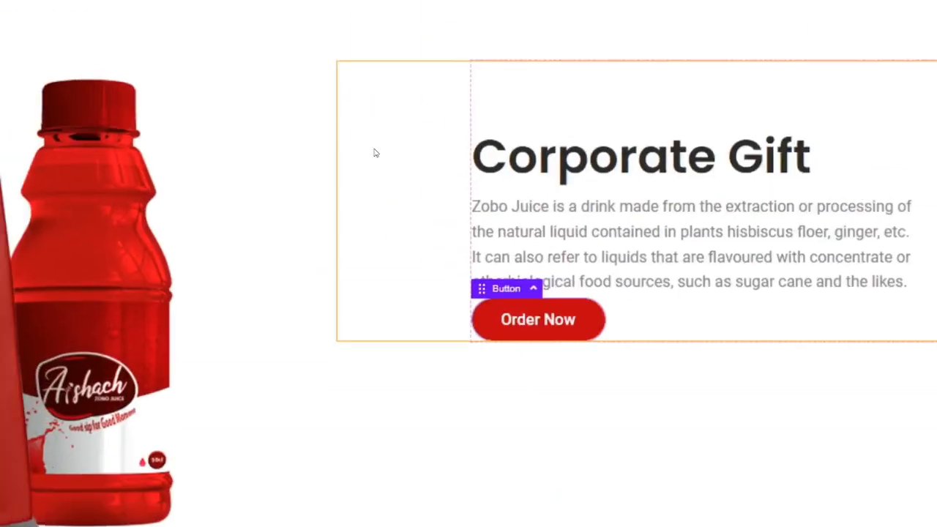
left_click_drag(468, 272, 464, 318)
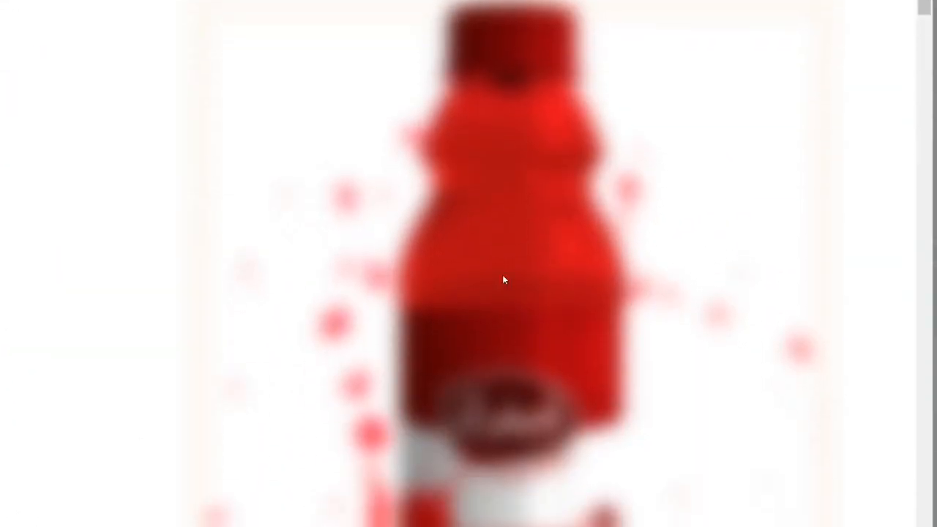
Change the text of the header's Buy Now button to "visit shop"
left_click(669, 156)
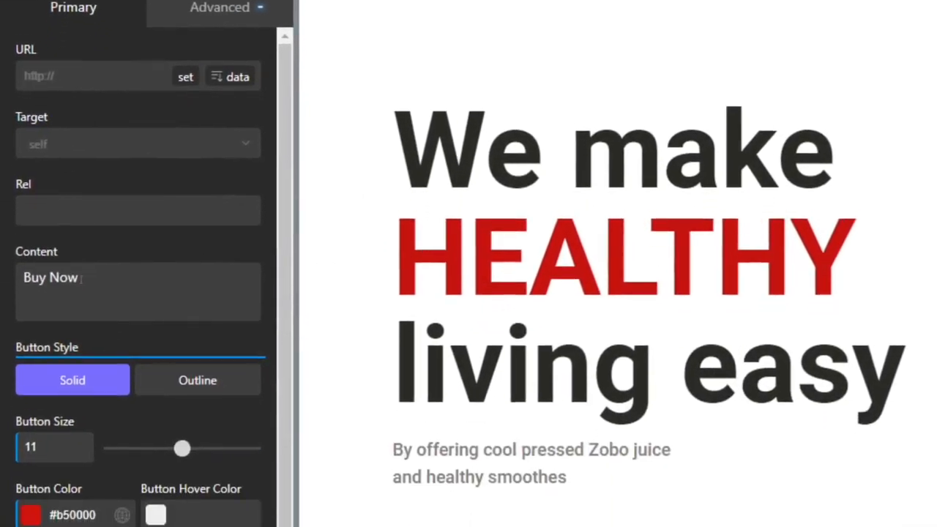
left_click_drag(79, 262, 2, 269)
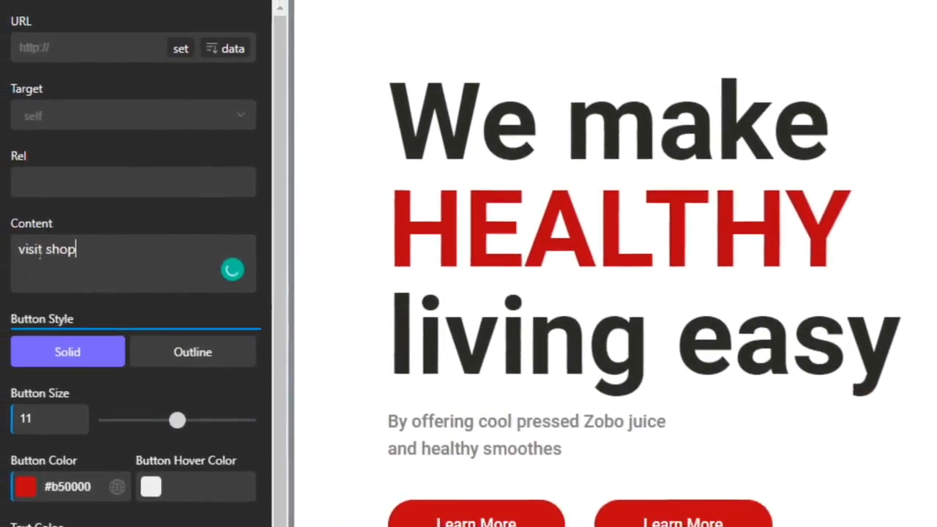
left_click(42, 250)
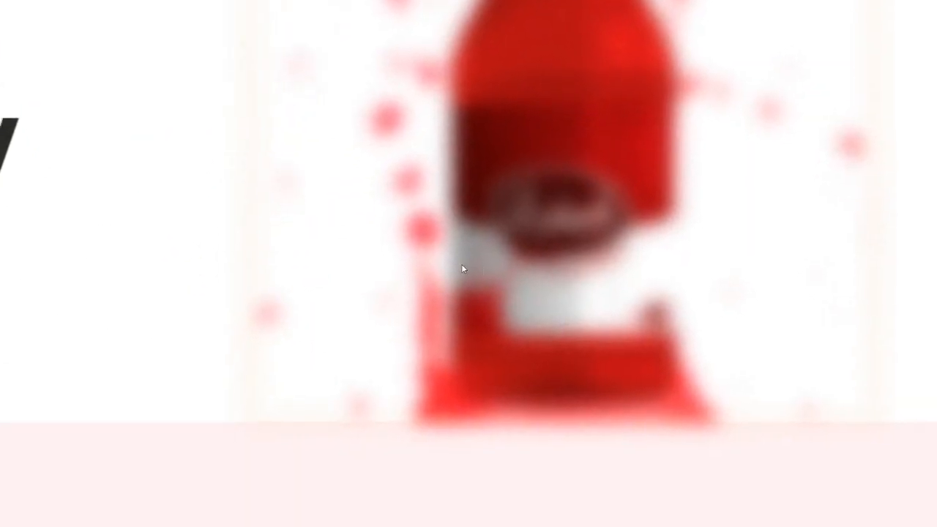
Check the ID and class list of the first product card's Shop Now button and compare it with the page's other buttons
scroll(483, 249, "down", 5)
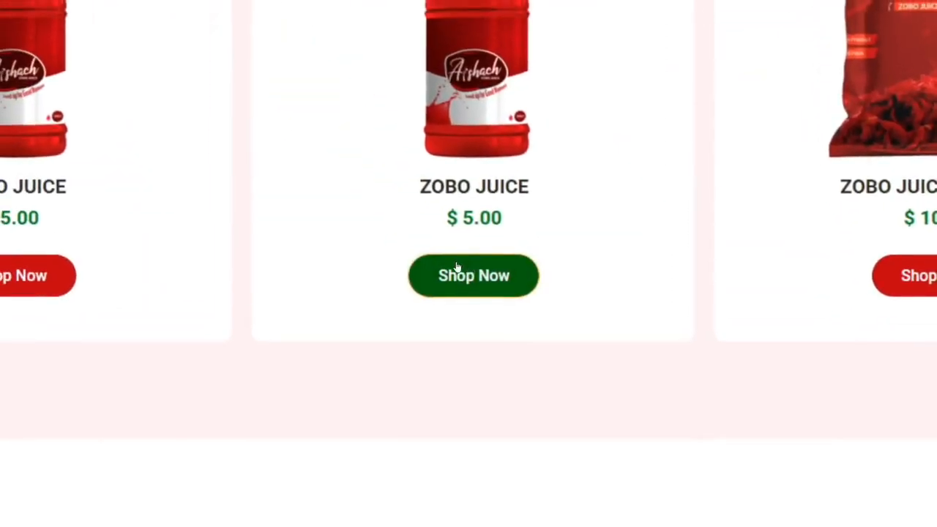
scroll(469, 271, "down", 2)
scroll(475, 263, "up", 8)
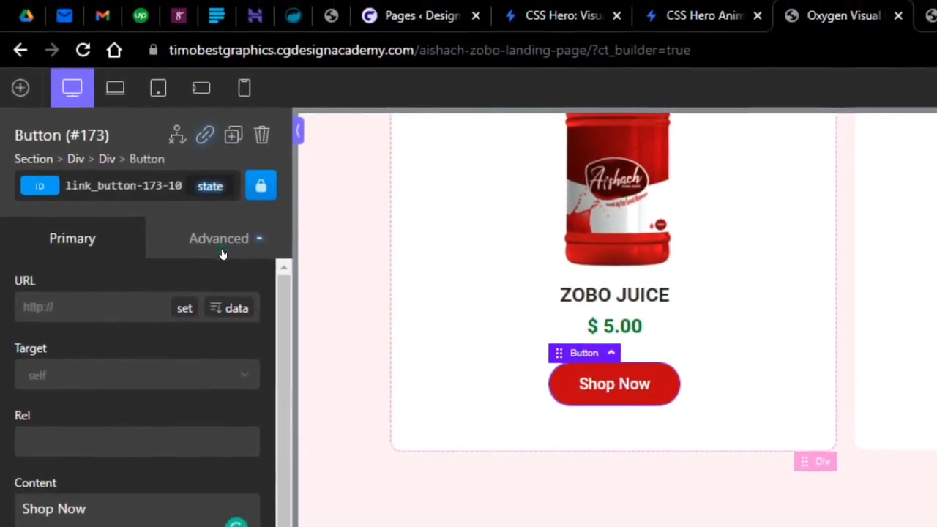
left_click(86, 126)
left_click(82, 229)
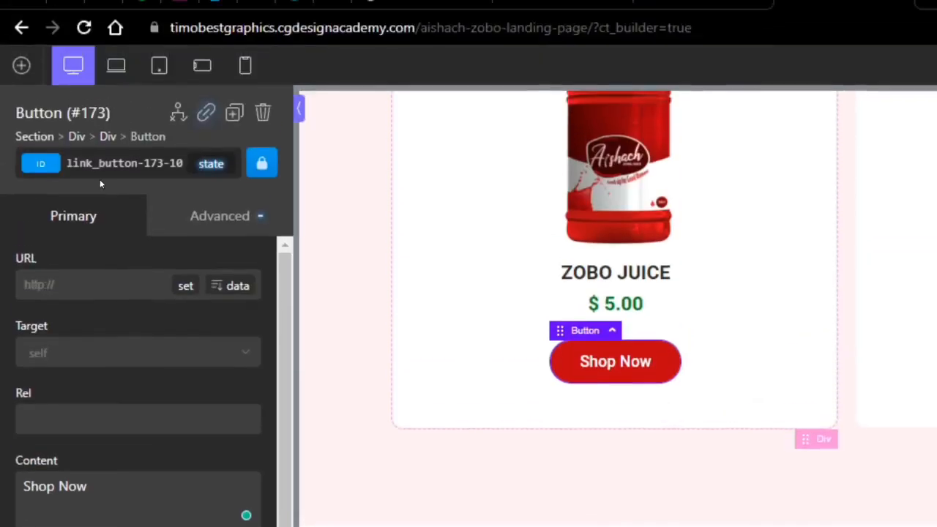
left_click(117, 162)
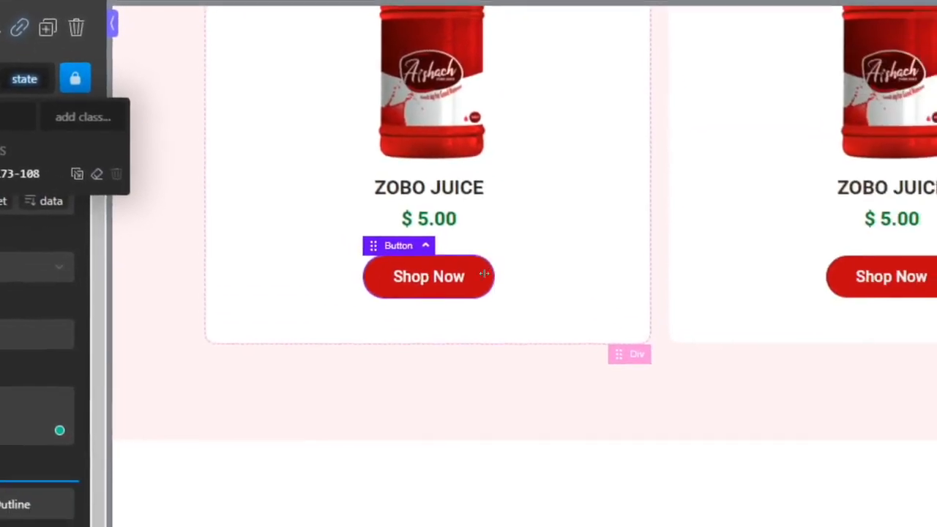
left_click(667, 358)
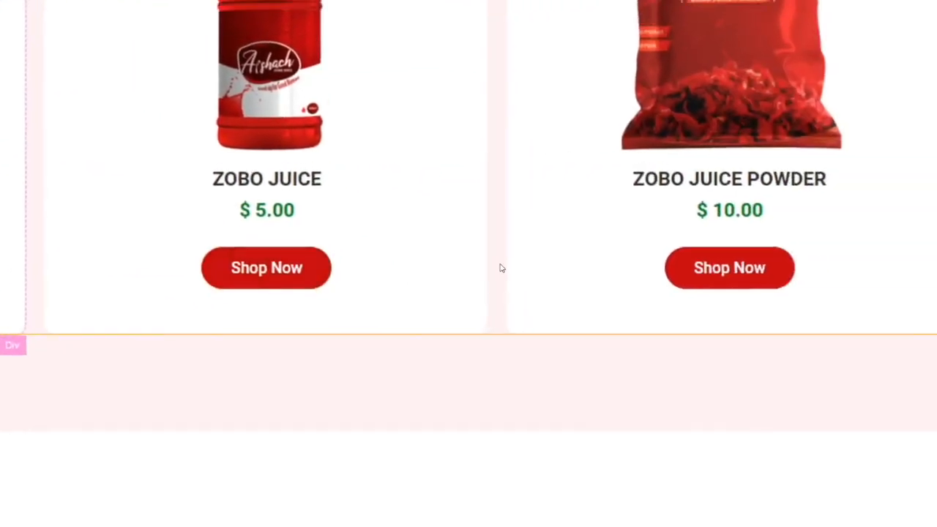
scroll(504, 268, "up", 10)
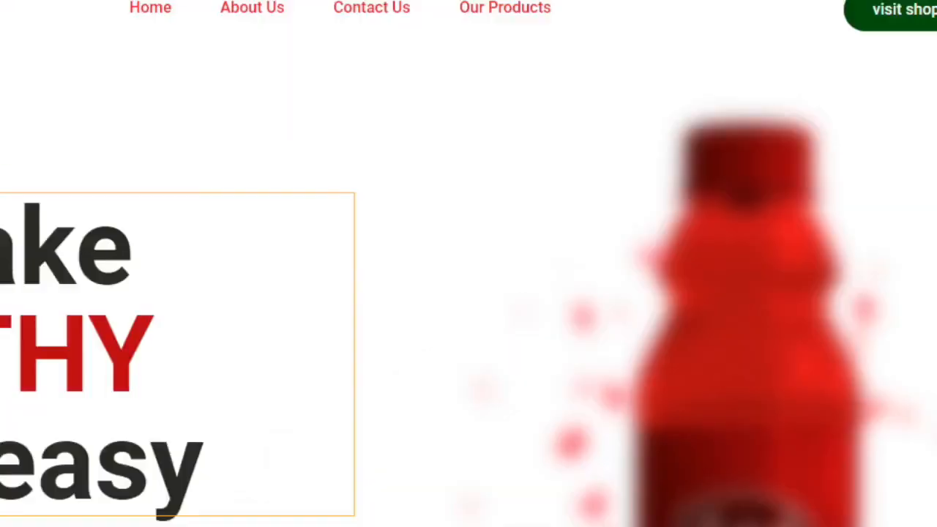
scroll(442, 278, "down", 10)
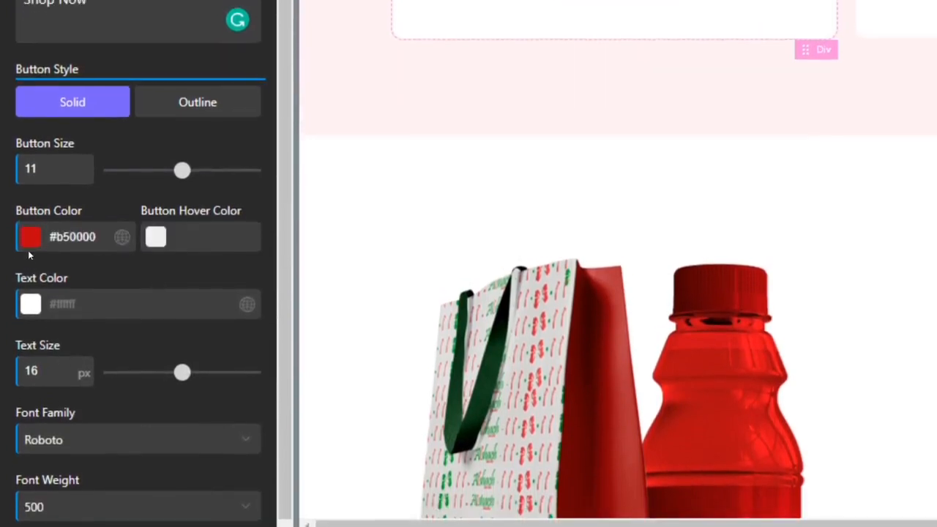
Set the button color of the first product card's Shop Now button to green #30b500
left_click(30, 256)
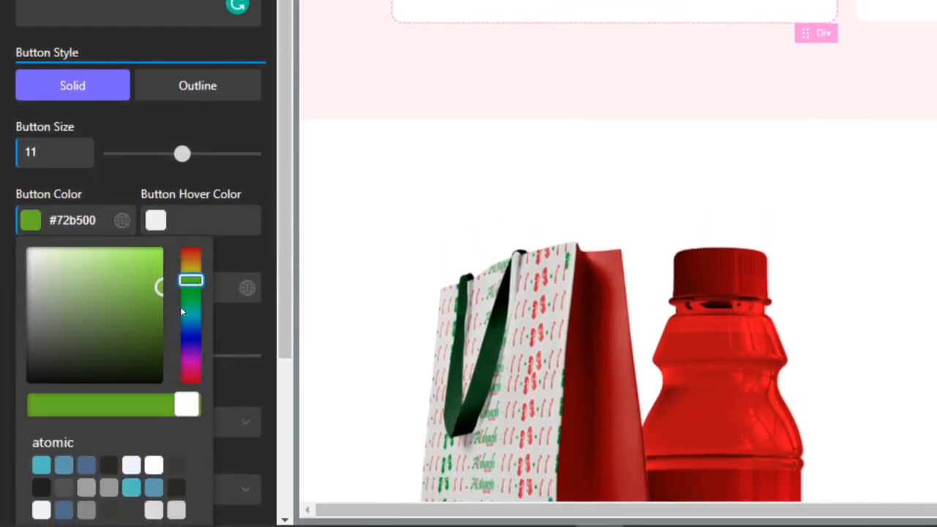
left_click(190, 287)
left_click(229, 256)
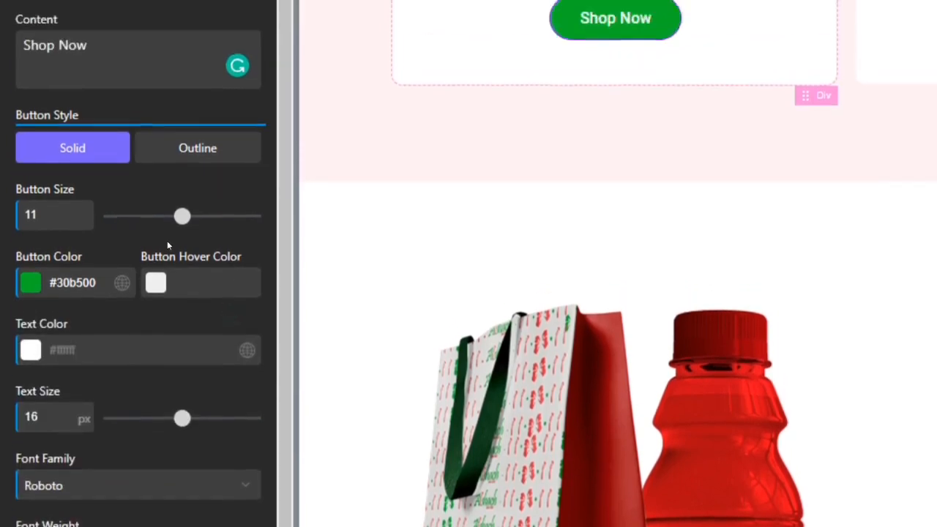
scroll(178, 259, "down", 3)
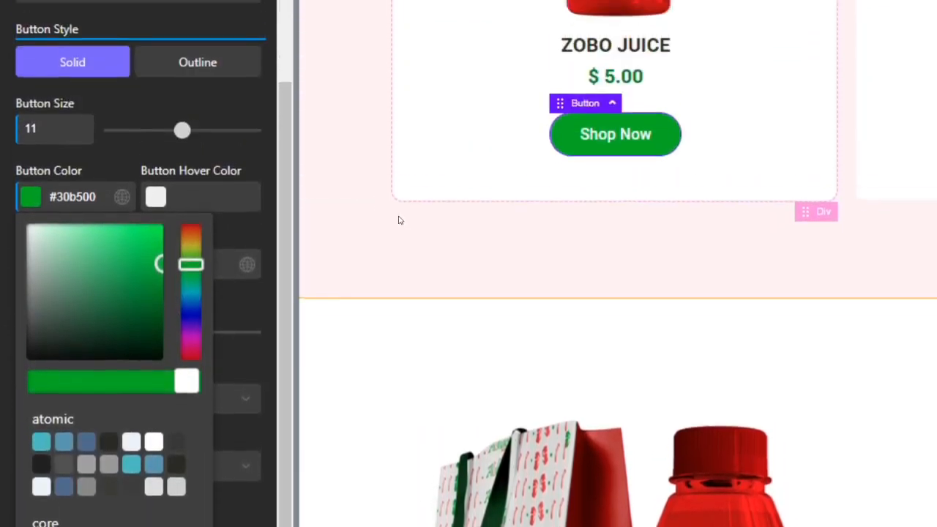
left_click(399, 220)
Save the hover background color #006300 of the first product card's Shop Now button as a global color named "green"
scroll(399, 219, "up", 5)
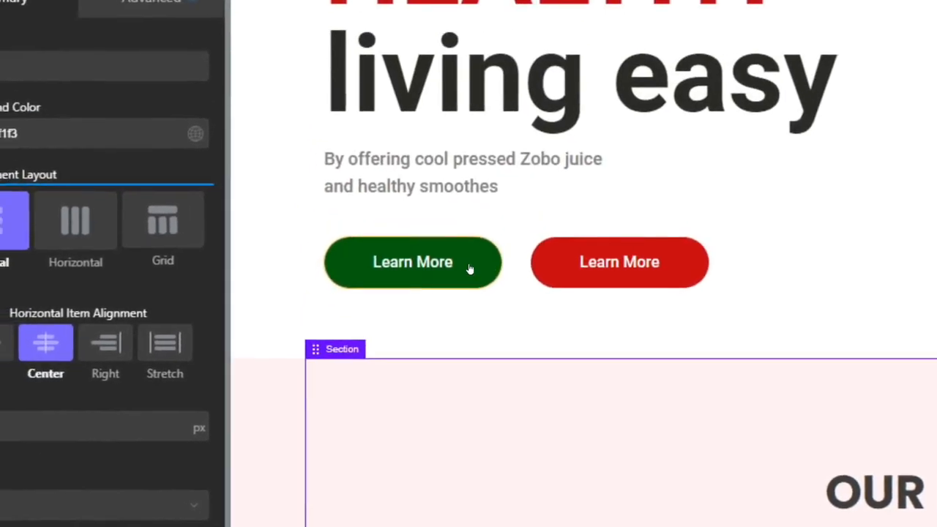
scroll(462, 221, "down", 8)
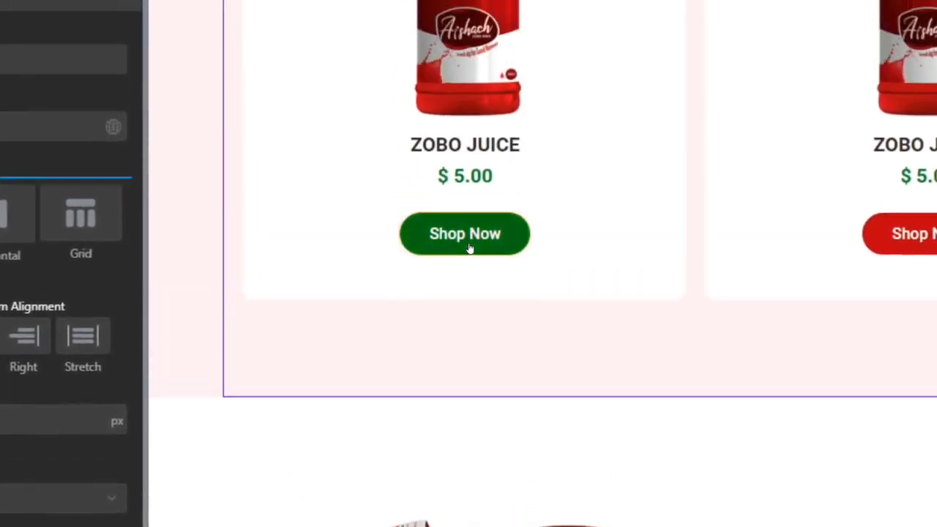
left_click(466, 115)
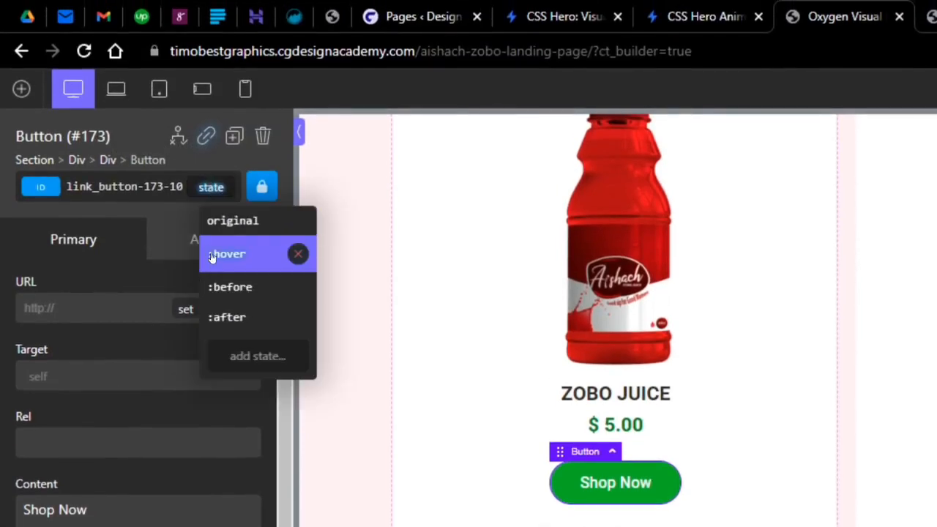
left_click(219, 254)
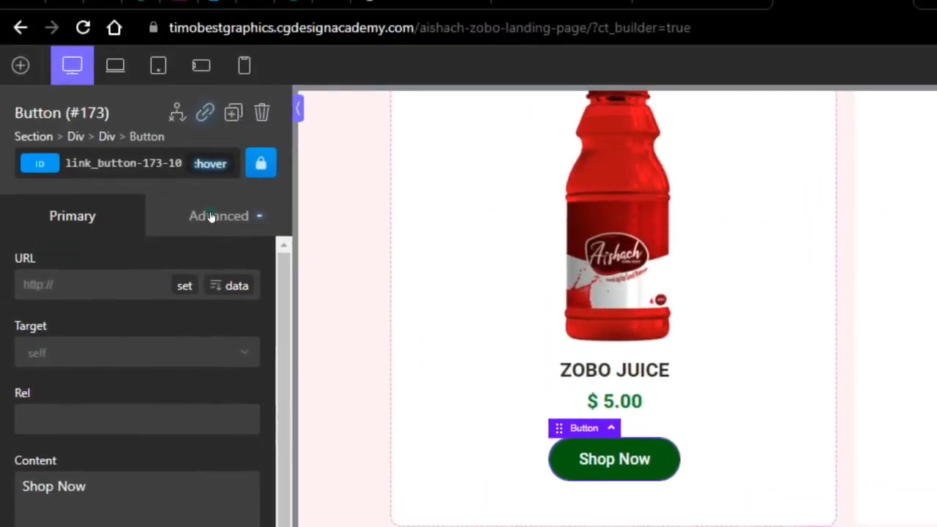
left_click(81, 21)
left_click(28, 62)
left_click(33, 202)
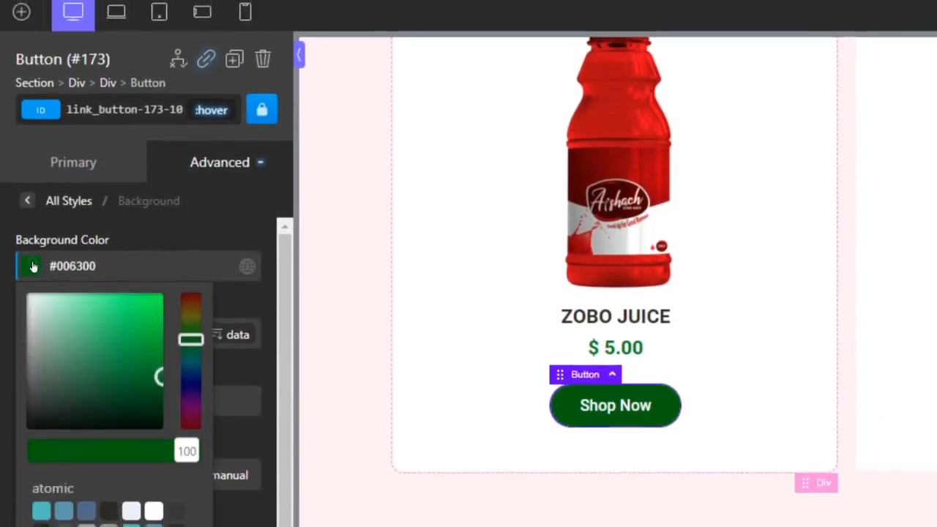
left_click(247, 268)
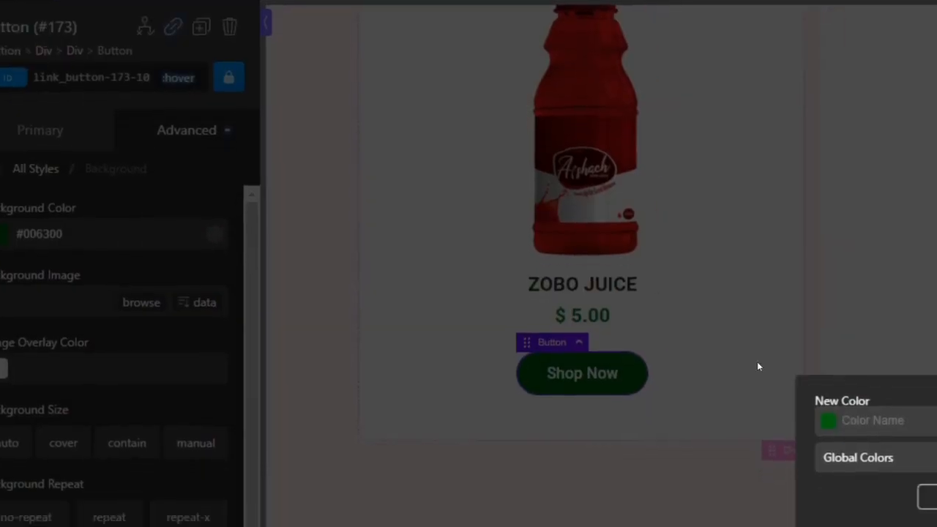
type("green")
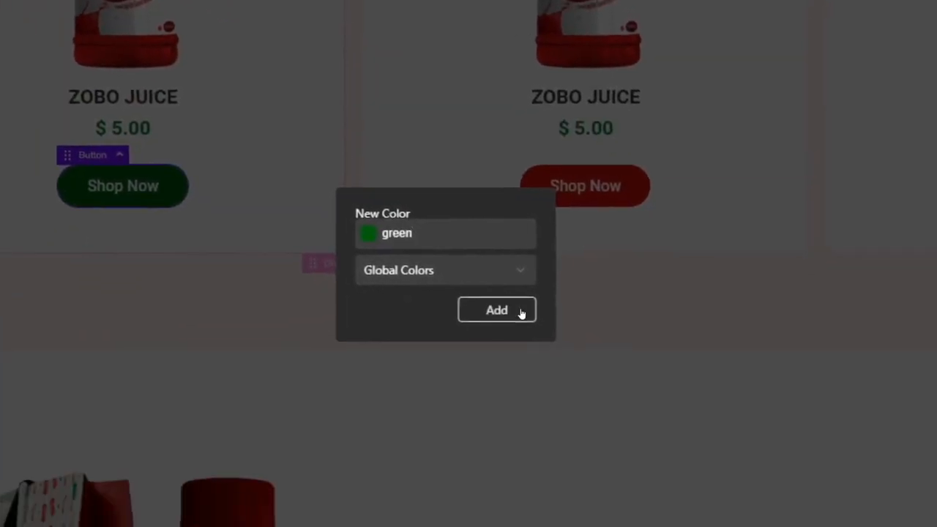
left_click(497, 310)
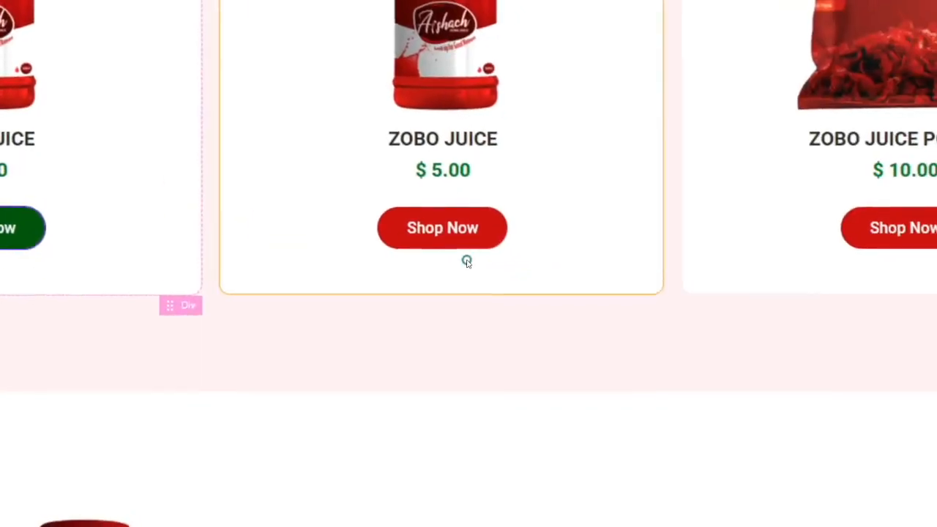
Save the button color #b50000 of the second product card's Shop Now button as a global color named "red"
left_click(466, 261)
left_click(464, 243)
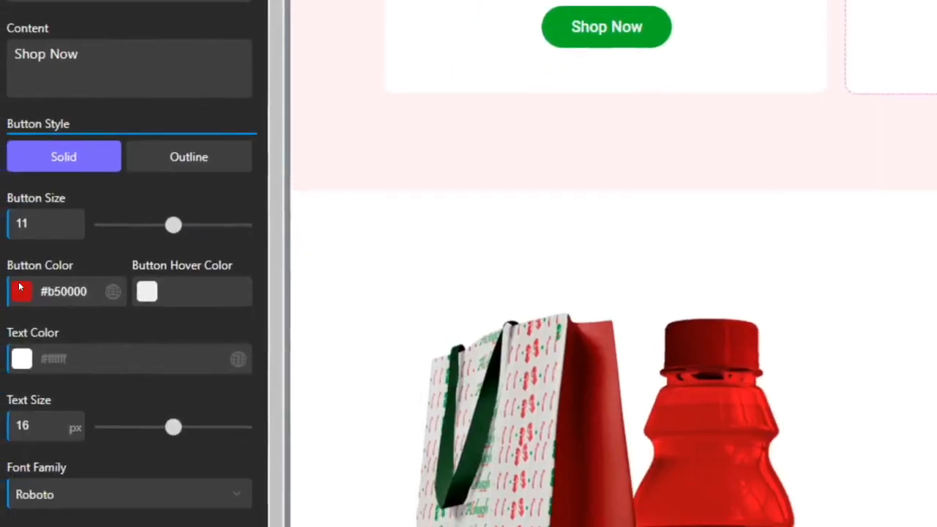
left_click(116, 269)
left_click(119, 273)
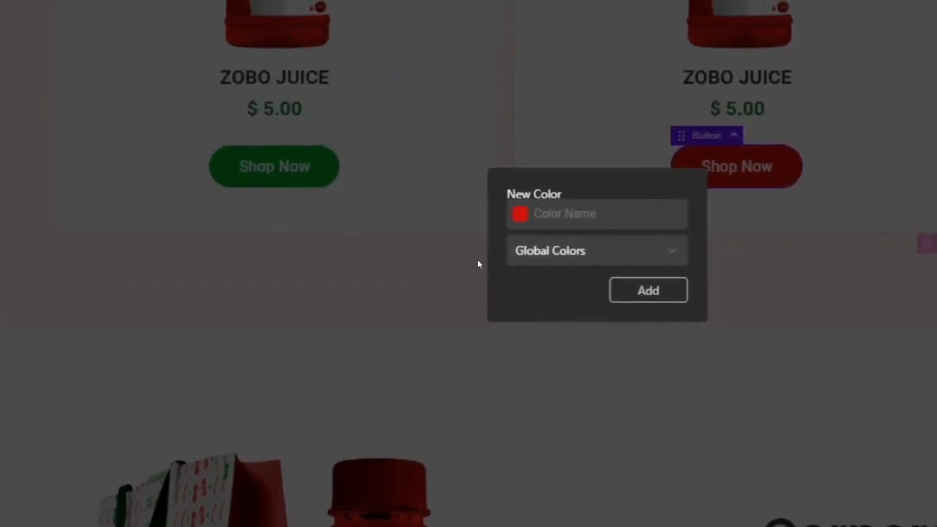
type("red")
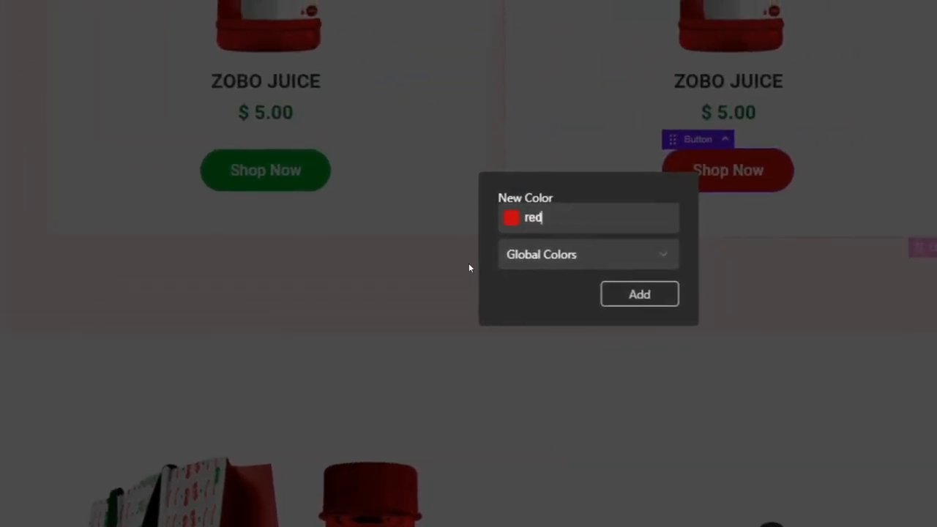
key("Return")
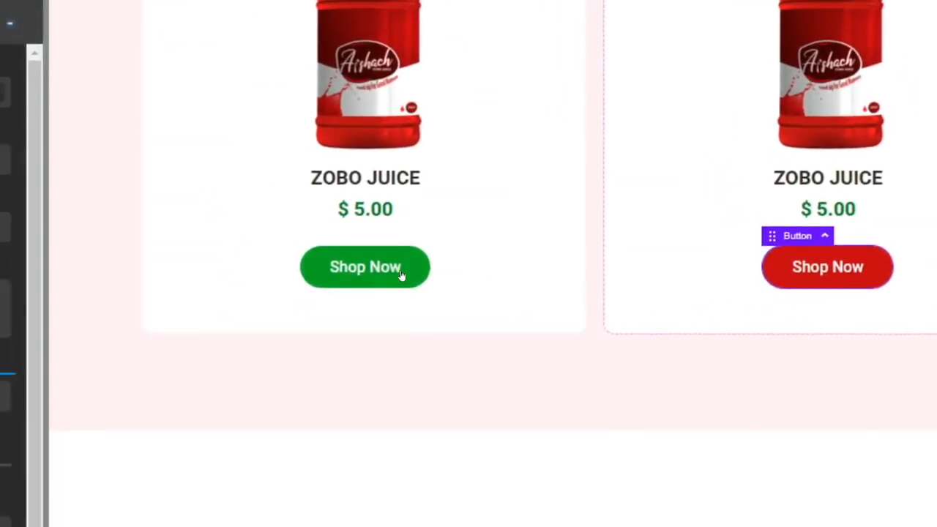
Apply the global green as the button color of the first product card's Shop Now button
left_click(293, 173)
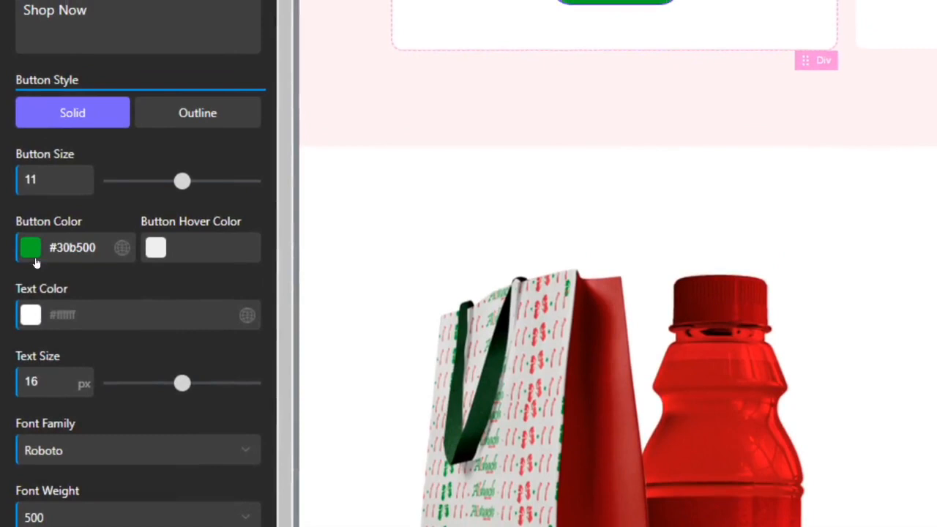
left_click(29, 257)
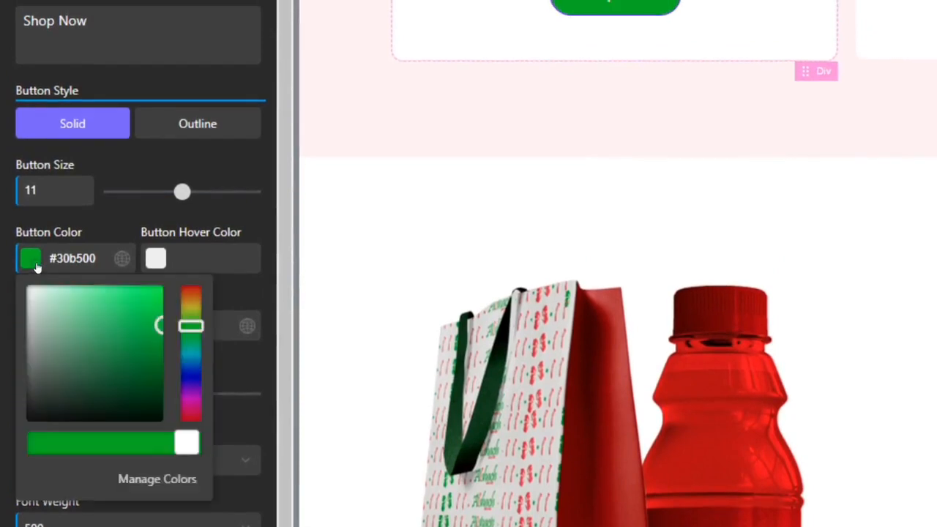
scroll(117, 360, "down", 5)
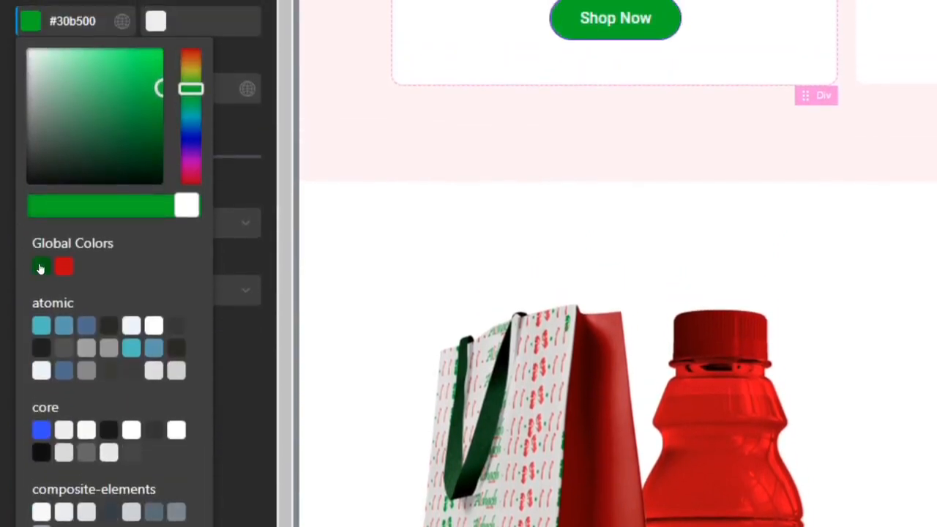
left_click(41, 268)
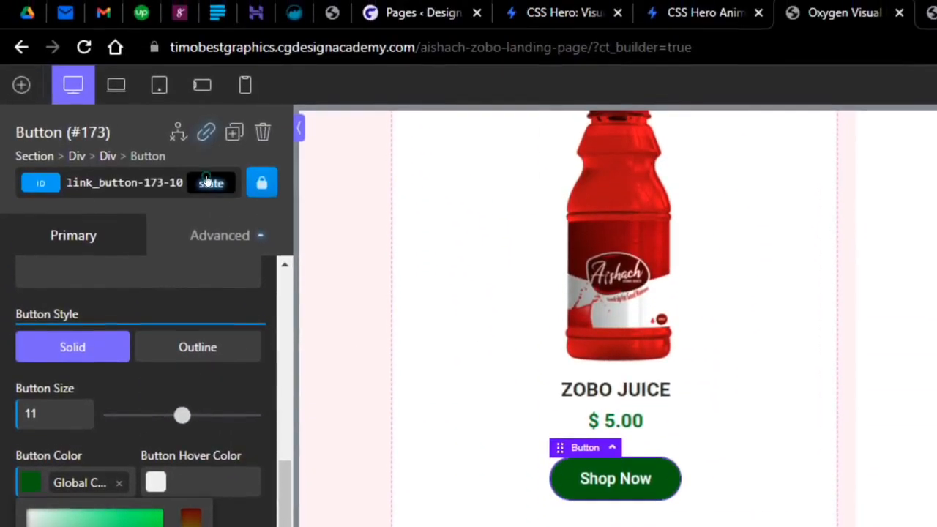
Set the hover background color of the first product card's Shop Now button to the global red
left_click(236, 257)
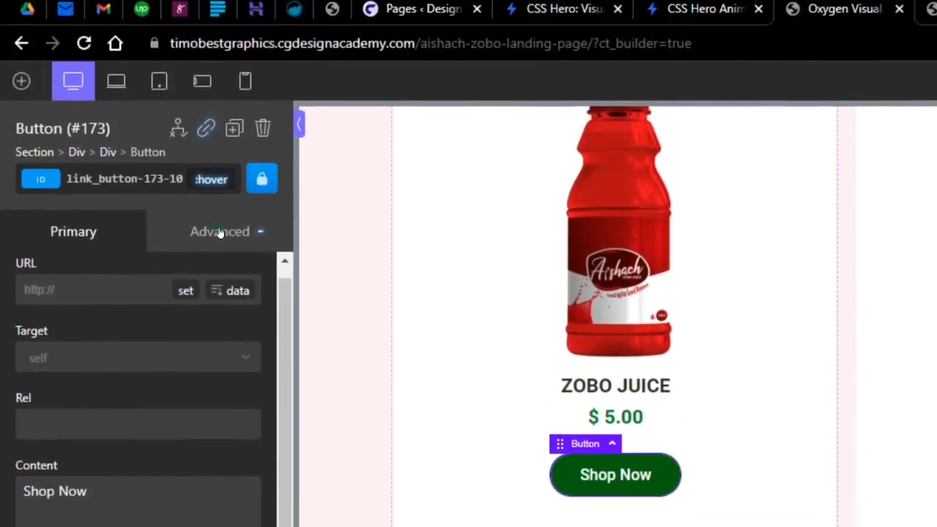
left_click(220, 18)
left_click(126, 73)
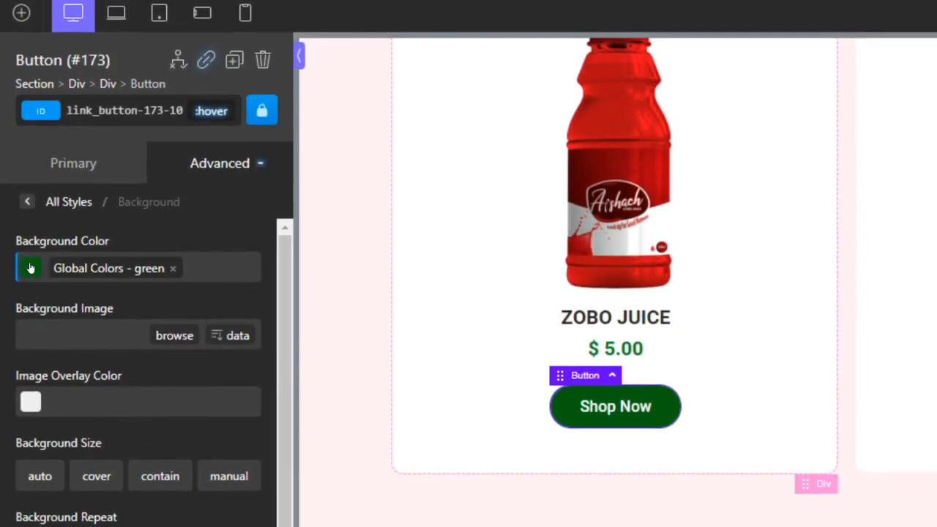
left_click(30, 269)
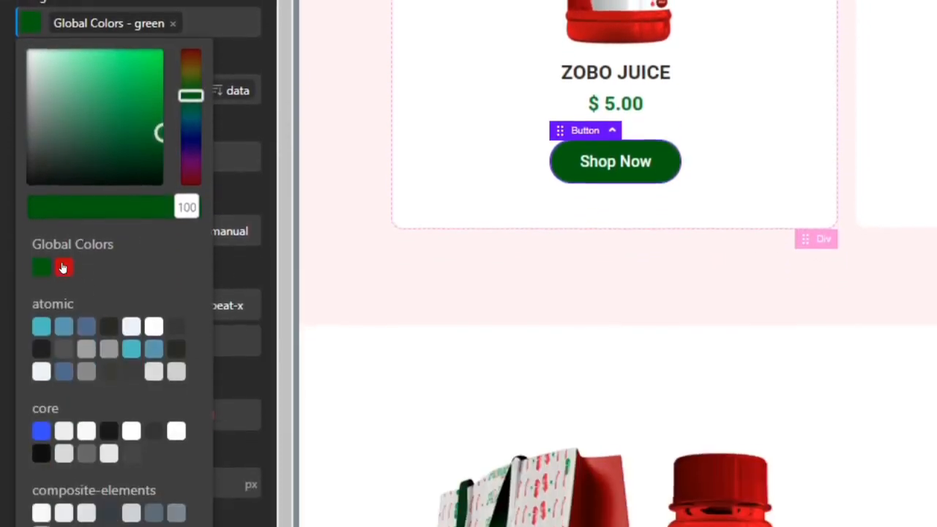
left_click(65, 512)
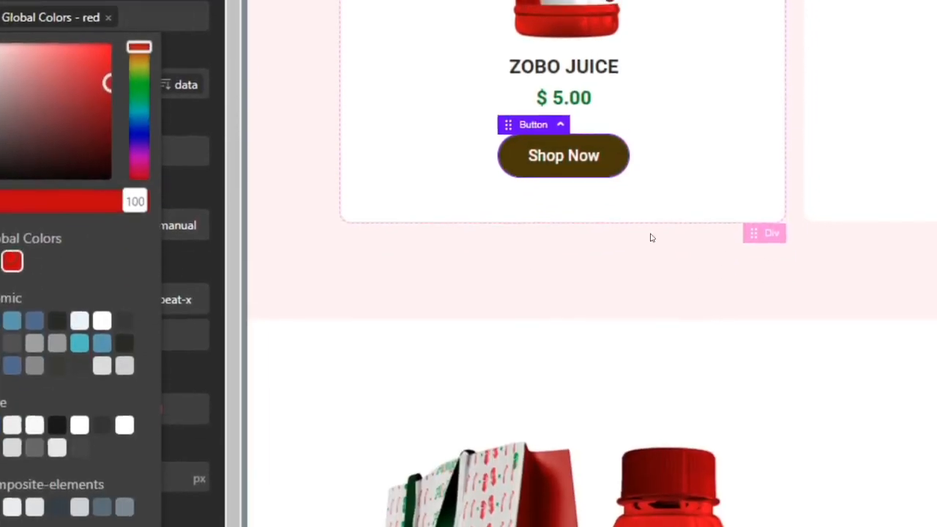
left_click(699, 177)
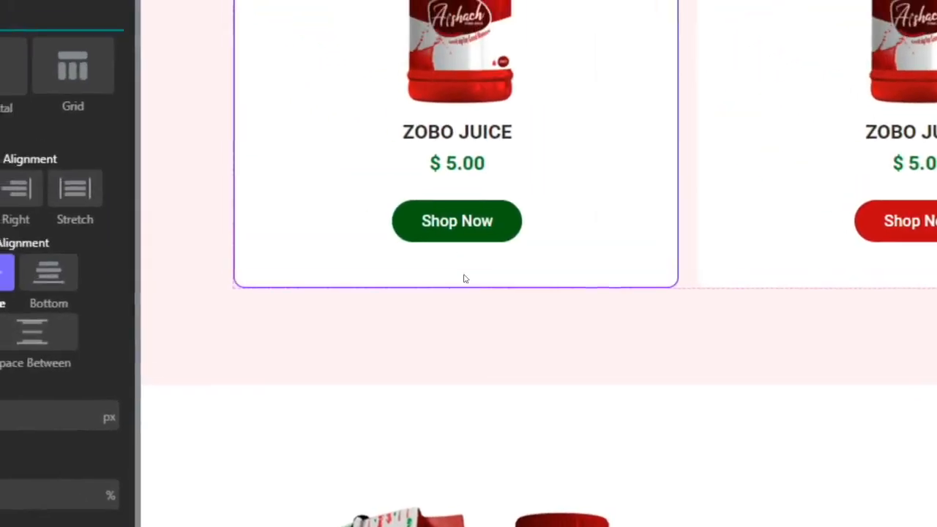
Copy the style of the Corporate Gift section's Order Now button onto the Learn More button in the Be the Change section
scroll(889, 325, "up", 7)
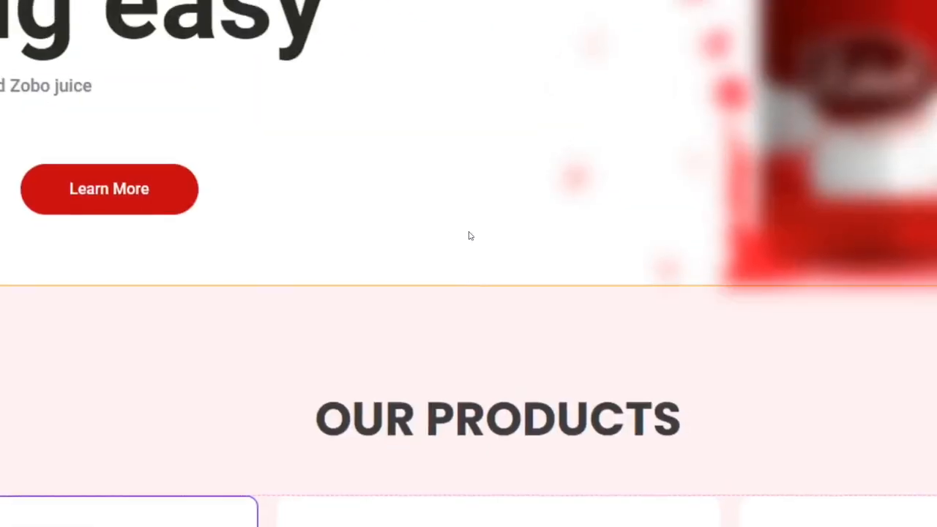
scroll(469, 236, "down", 10)
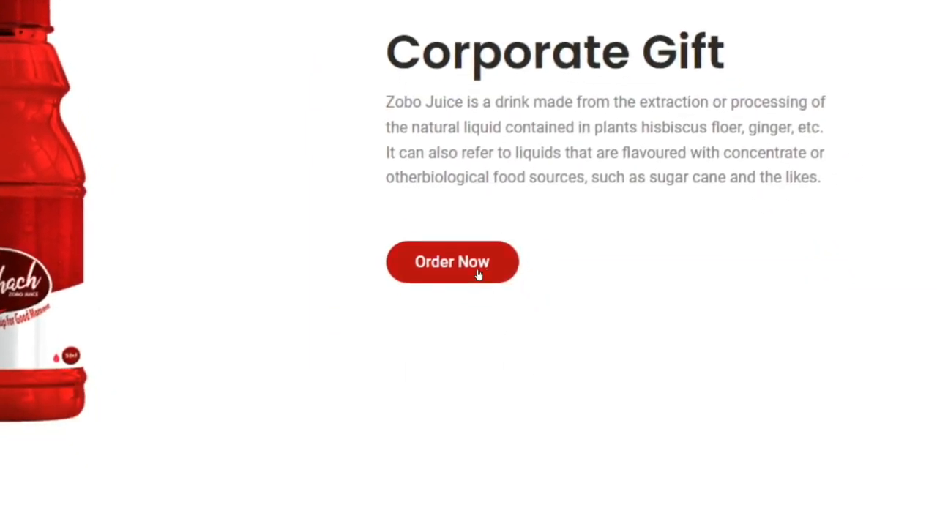
right_click(475, 268)
left_click(506, 295)
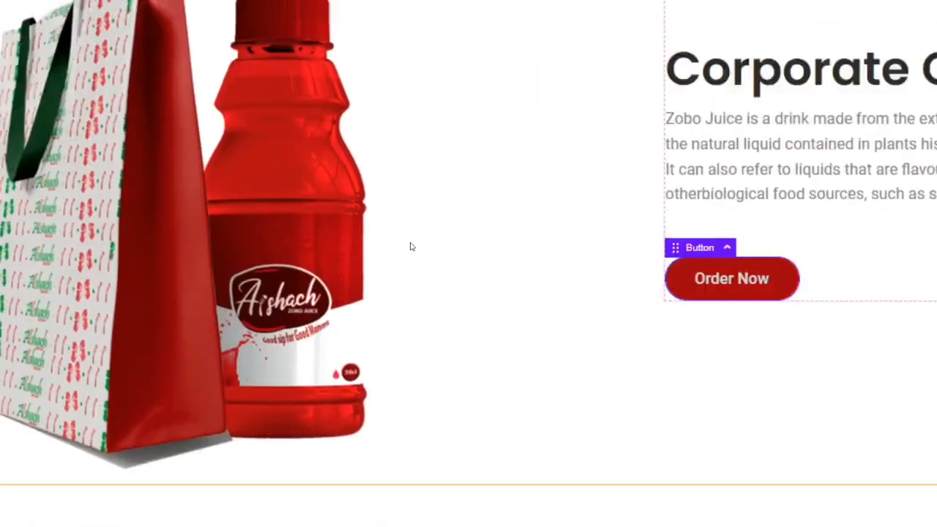
scroll(125, 228, "down", 5)
scroll(498, 242, "up", 7)
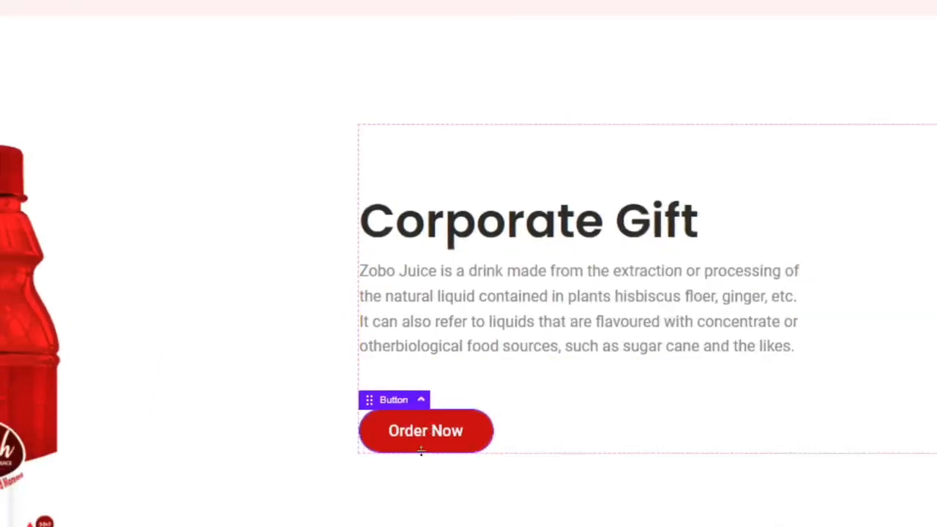
right_click(467, 272)
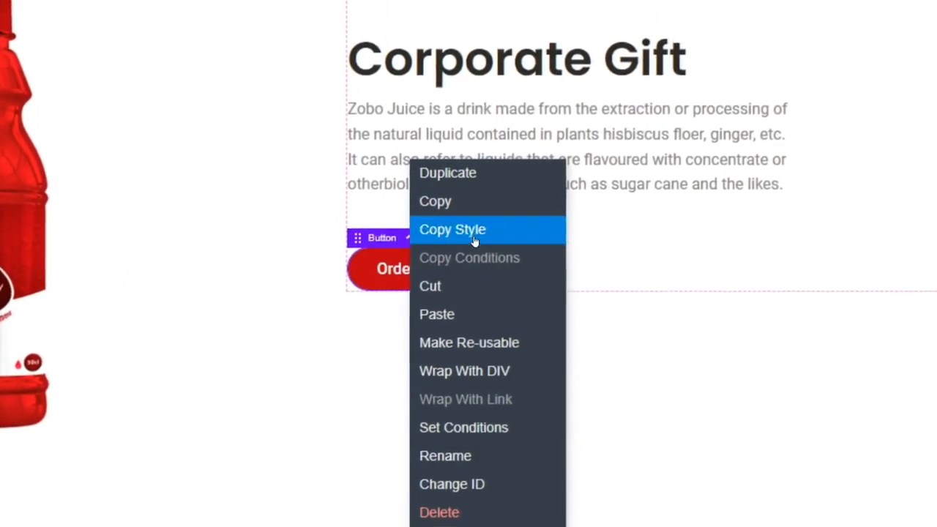
left_click(531, 225)
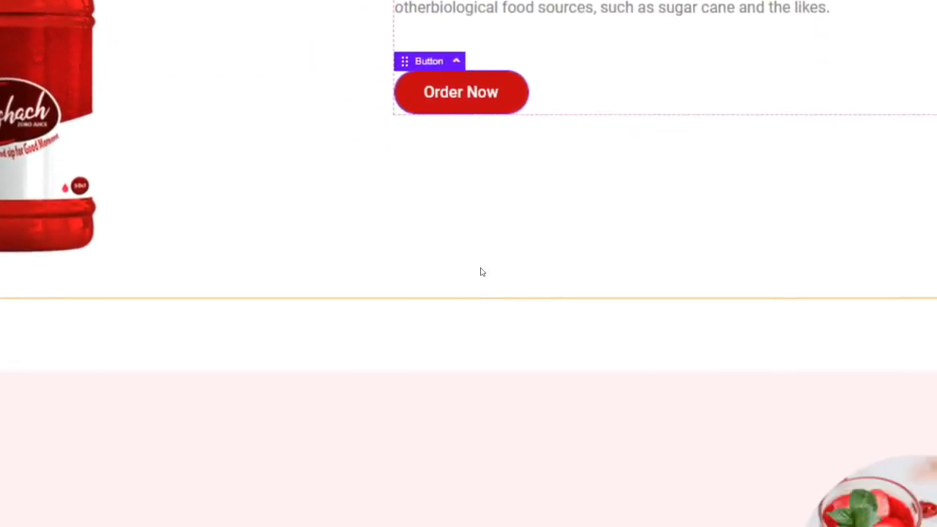
scroll(890, 375, "down", 5)
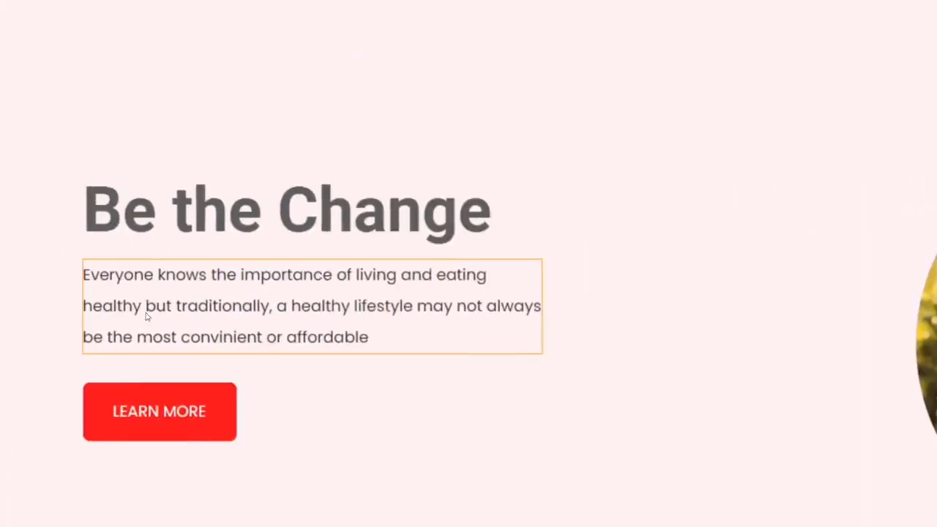
right_click(459, 283)
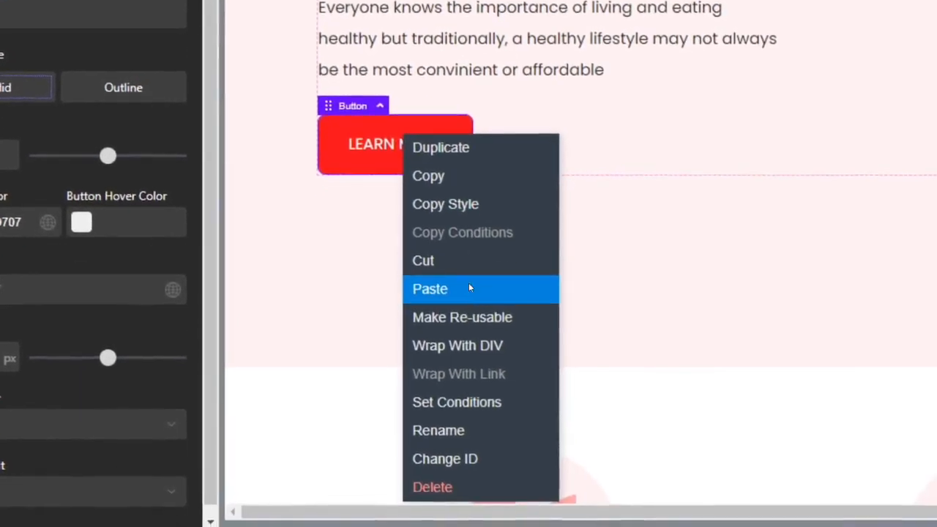
left_click(525, 414)
Save the text color #3d3d3d of the OUR PRODUCTS heading as a global color named "h1"
left_click(468, 229)
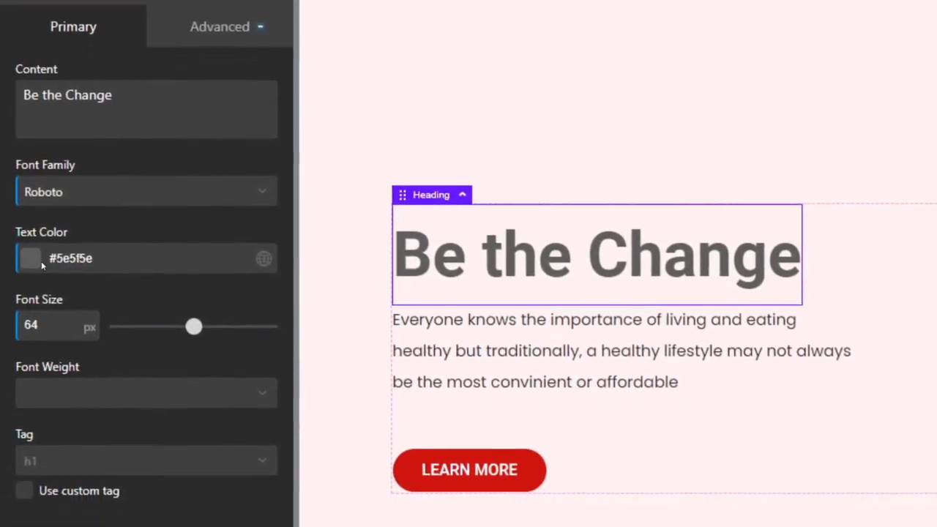
scroll(475, 260, "up", 15)
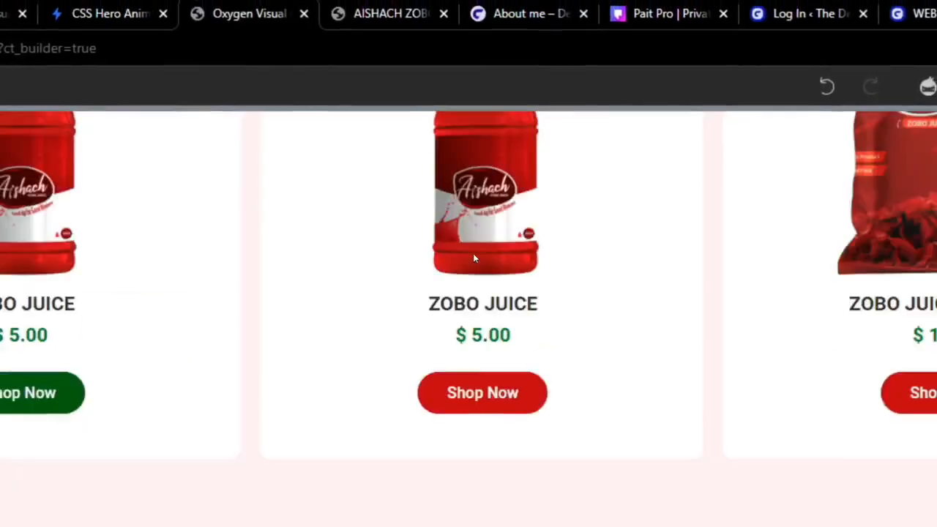
scroll(470, 261, "up", 2)
left_click(474, 425)
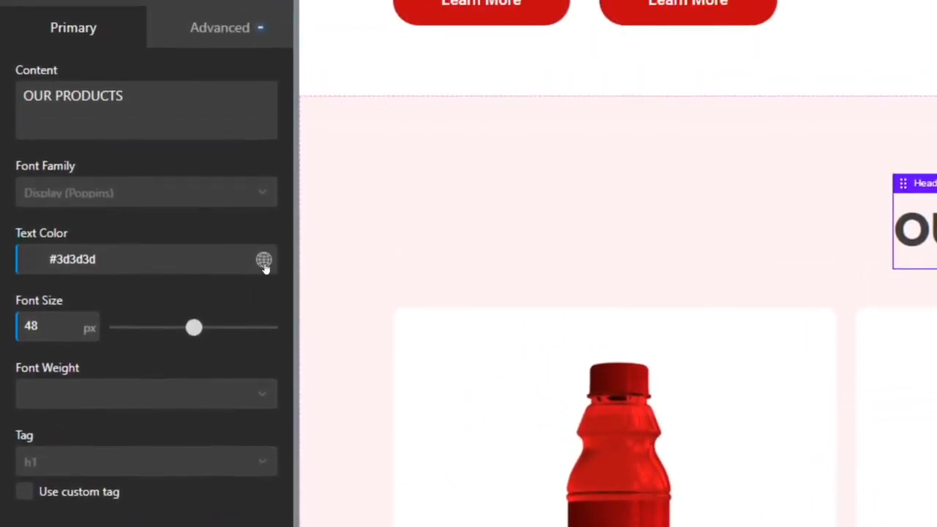
left_click(254, 121)
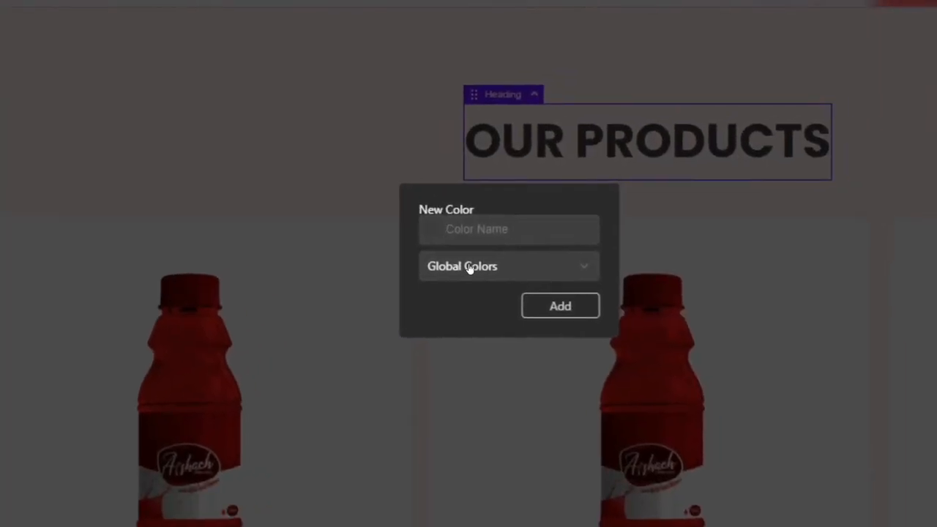
type("h1")
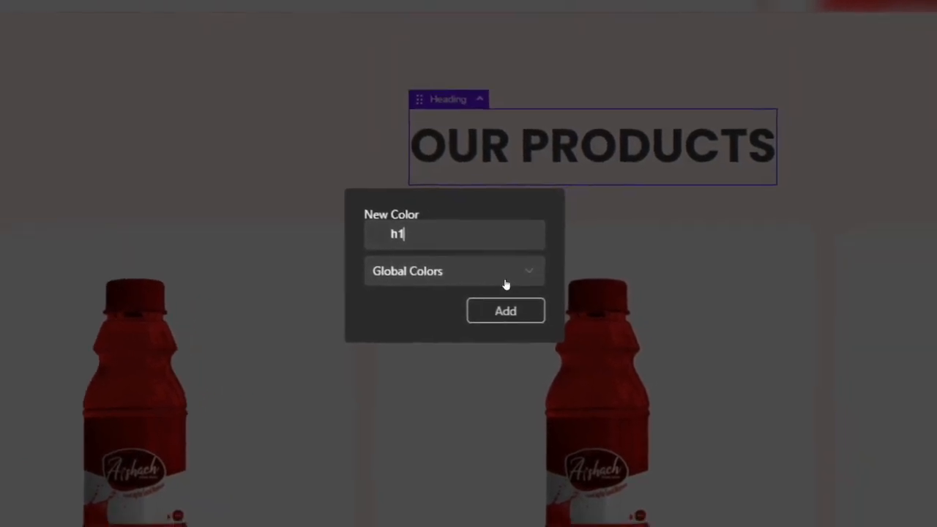
left_click(560, 306)
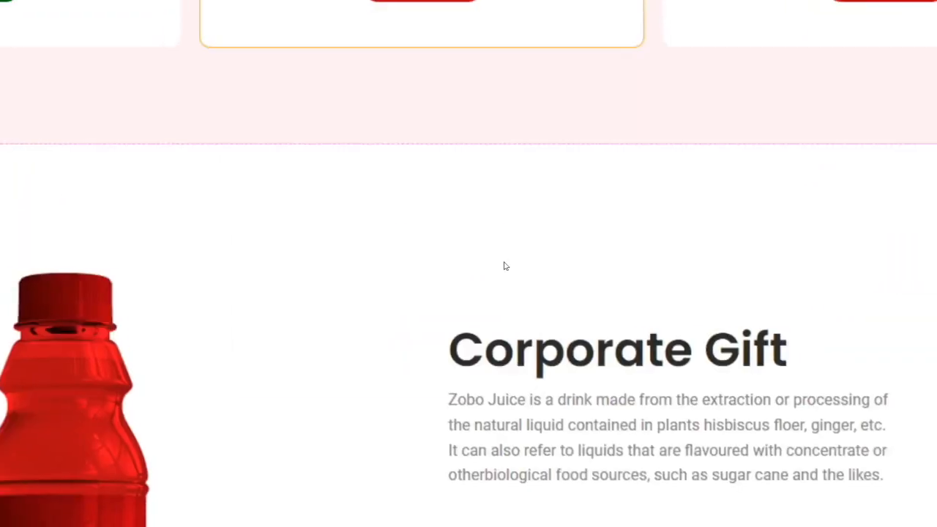
Apply the global "h1" color as the text color of the Be the Change heading
scroll(505, 256, "down", 4)
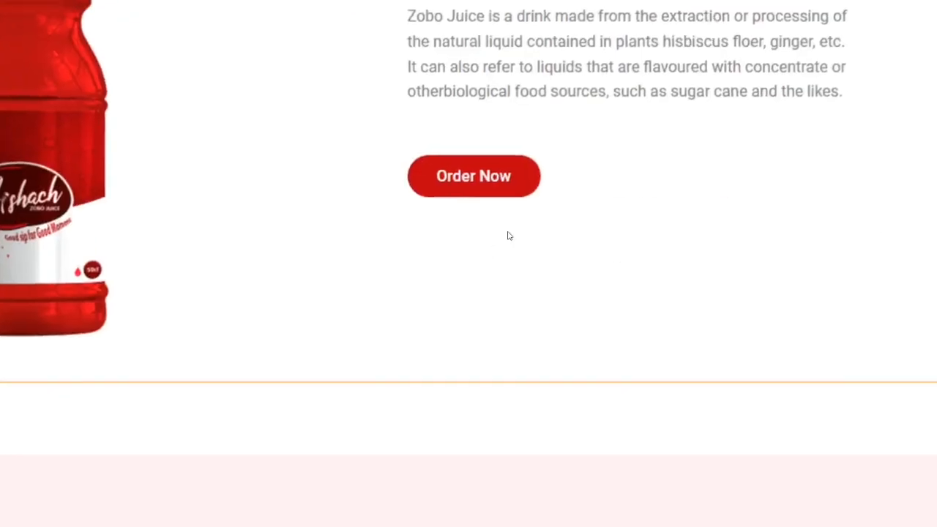
left_click(613, 350)
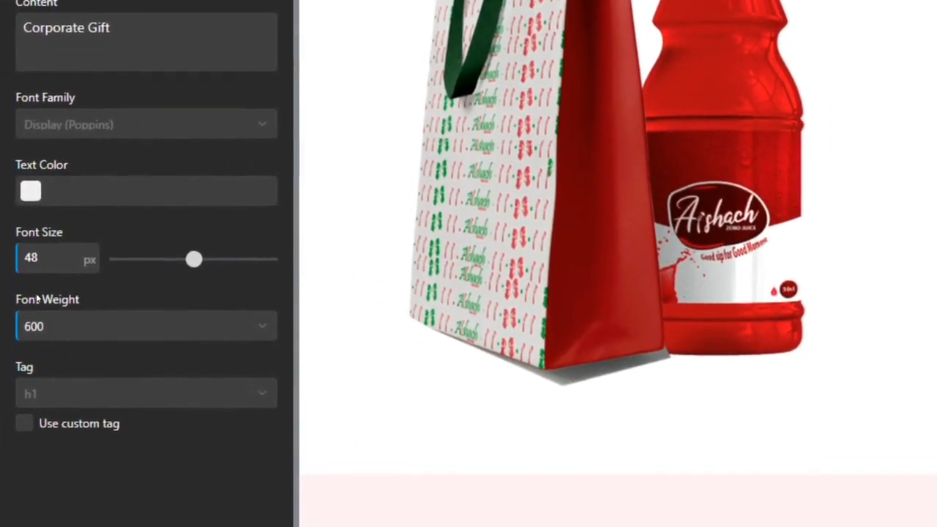
scroll(845, 324, "down", 5)
scroll(481, 268, "down", 4)
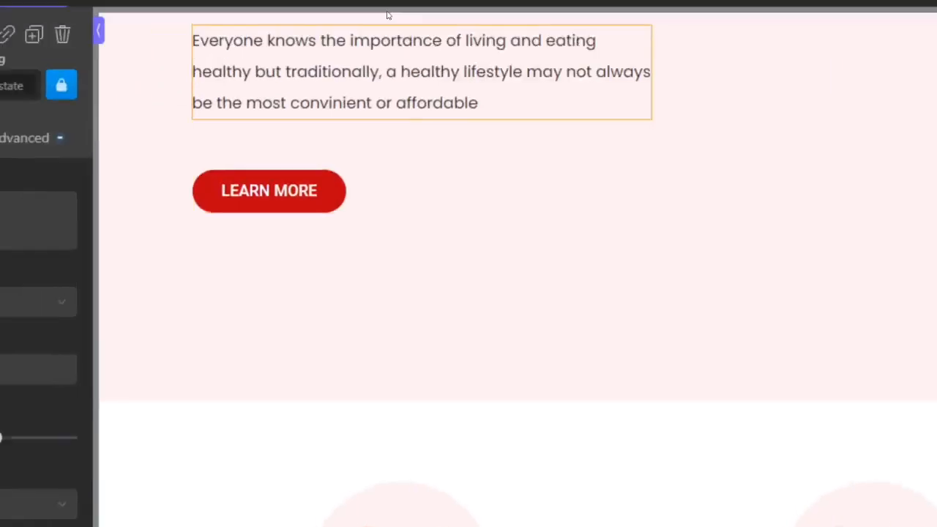
scroll(336, 242, "up", 5)
left_click(224, 197)
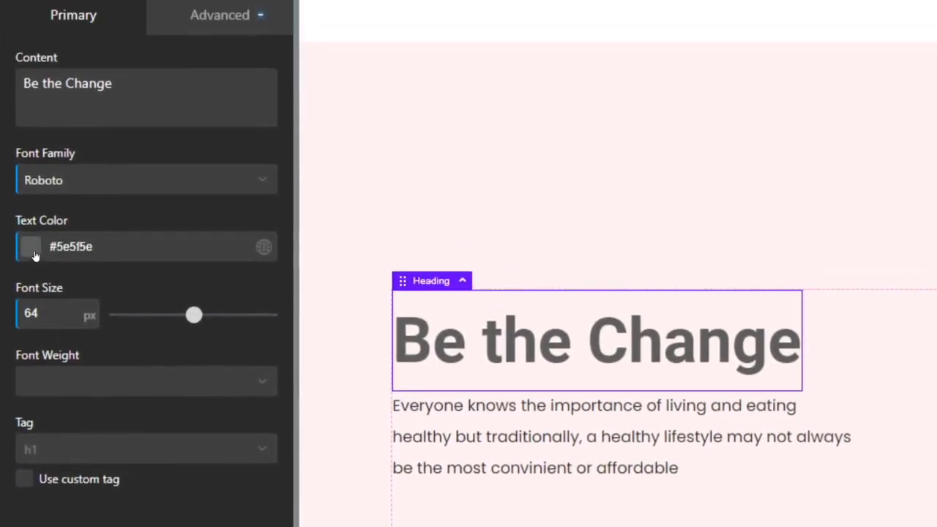
left_click(30, 251)
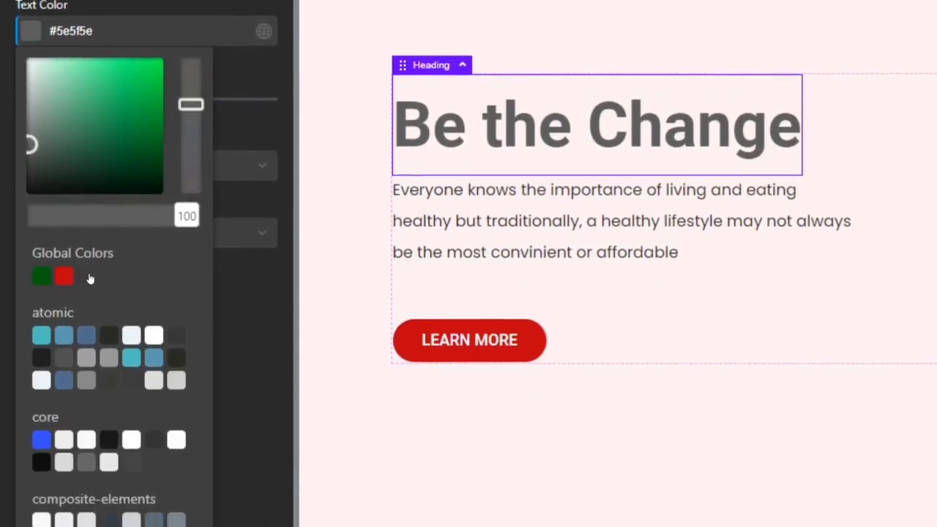
left_click(86, 402)
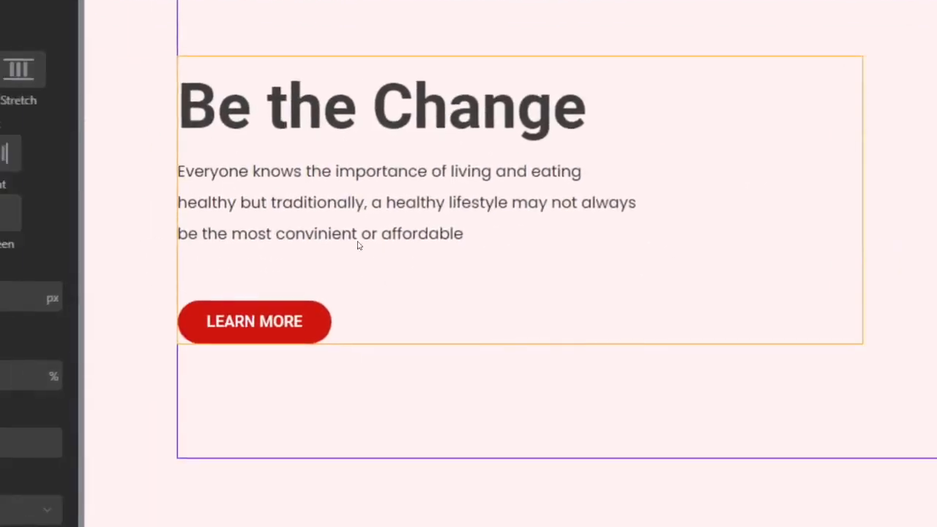
left_click(37, 477)
Set the Corporate Gift paragraph's text color to #515151 and save it as a global color named "body text"
scroll(639, 199, "up", 7)
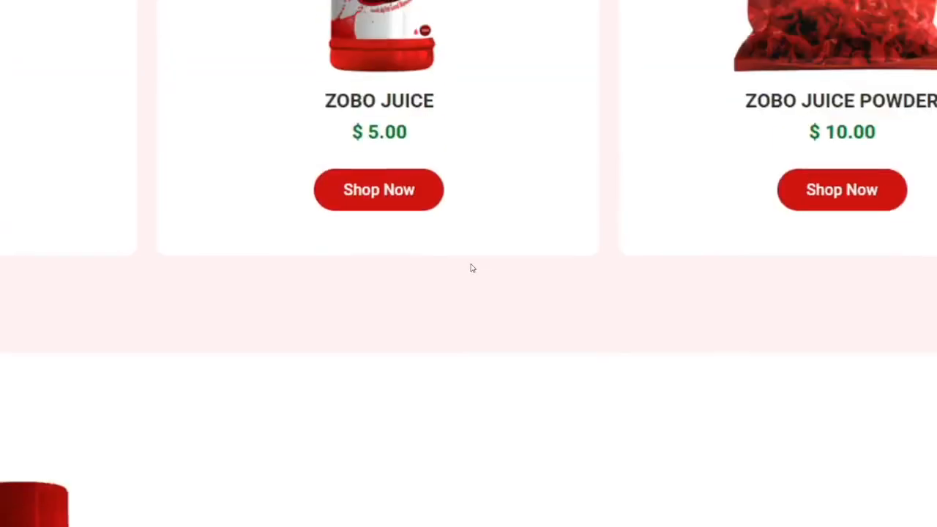
scroll(472, 268, "up", 5)
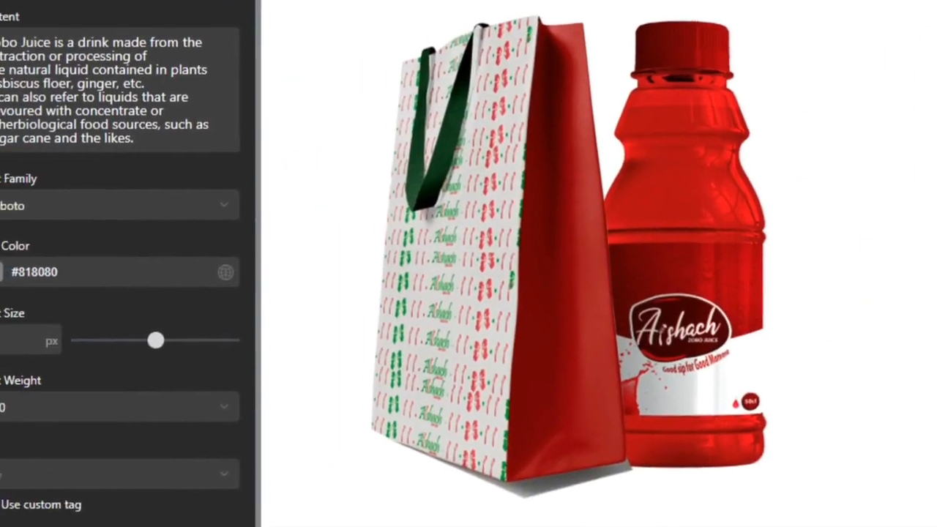
left_click(29, 233)
left_click_drag(23, 269, 23, 264)
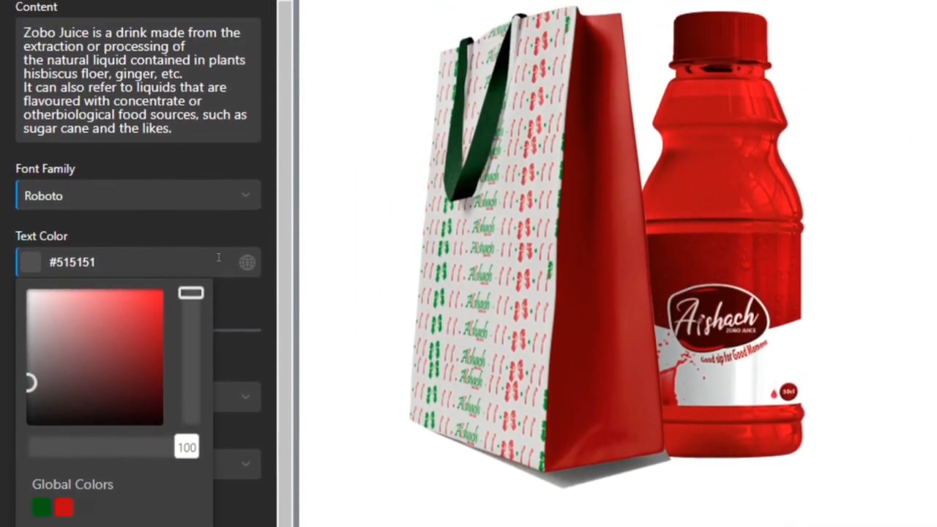
left_click(246, 145)
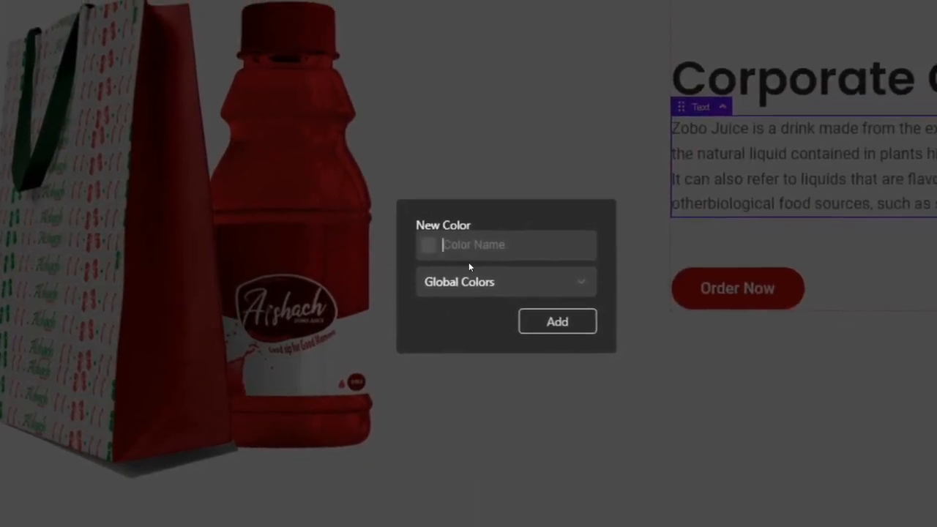
type("body text")
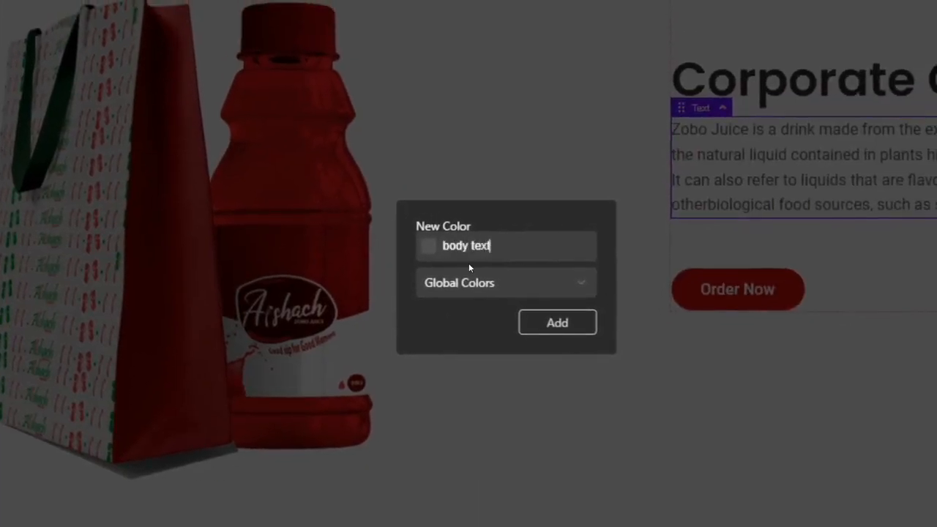
key("Return")
Apply the global "body text" color to the paragraph under the Be the Change heading
scroll(483, 271, "up", 5)
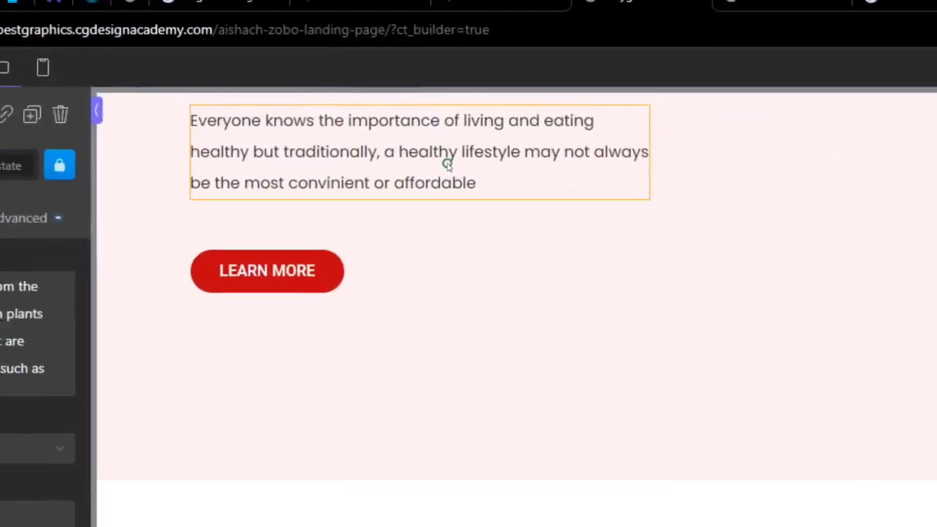
left_click(38, 136)
left_click(28, 280)
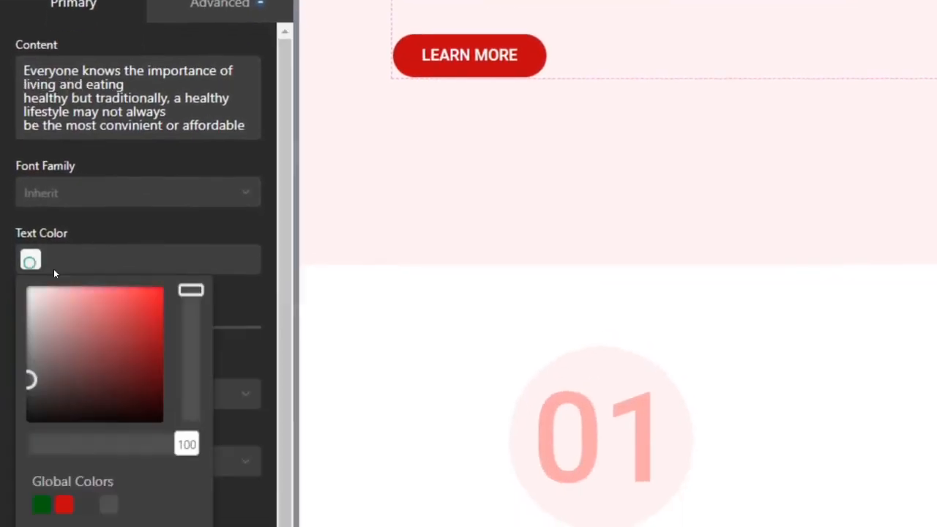
left_click(109, 505)
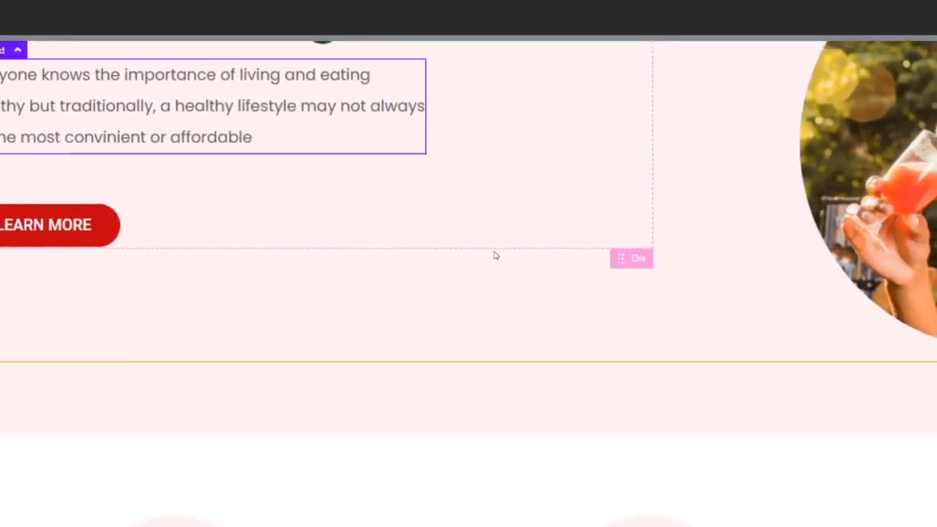
Add a Div below the 01 image in the Complete Your Healthy Diet column and set its border radius to 50 px
scroll(494, 255, "down", 3)
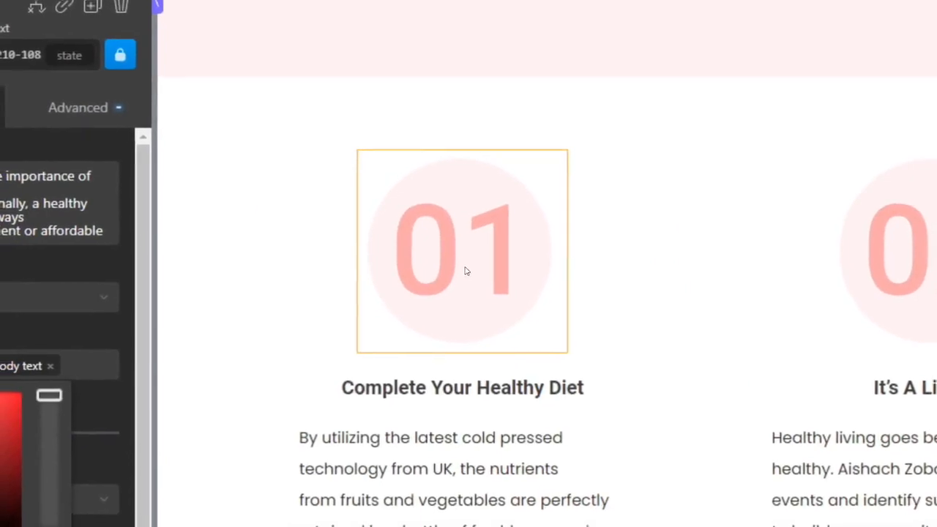
left_click(212, 315)
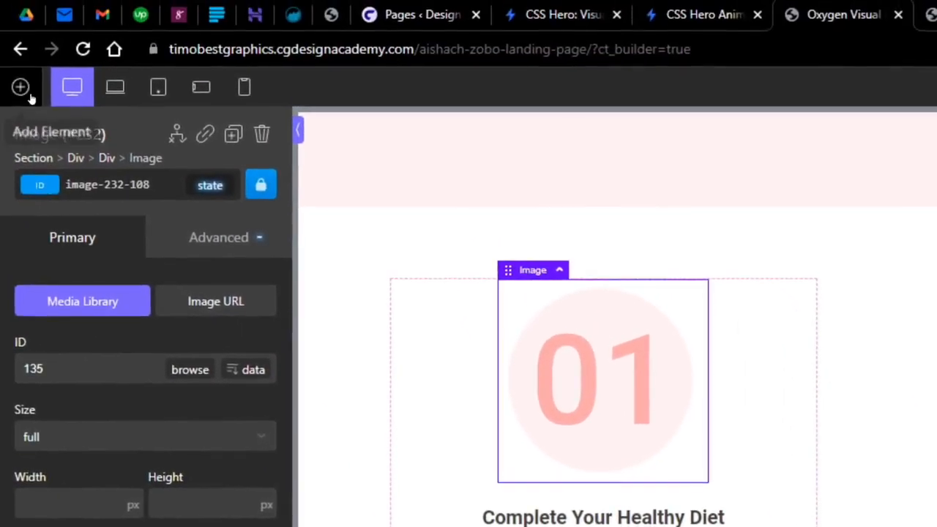
left_click(6, 39)
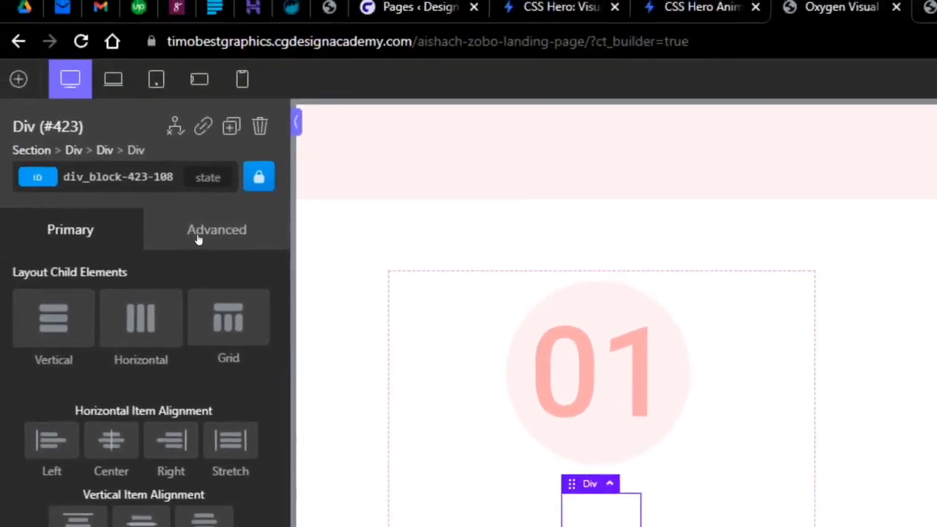
left_click(61, 0)
left_click(11, 254)
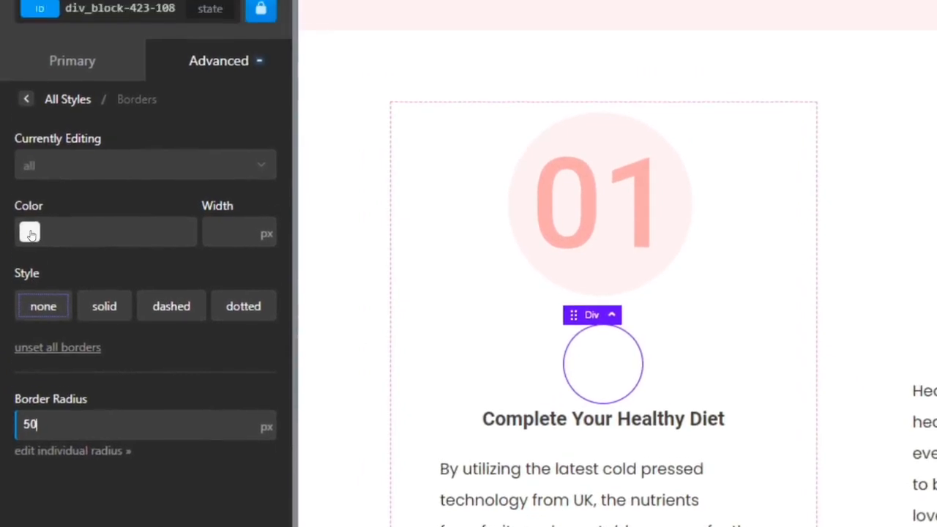
left_click(30, 86)
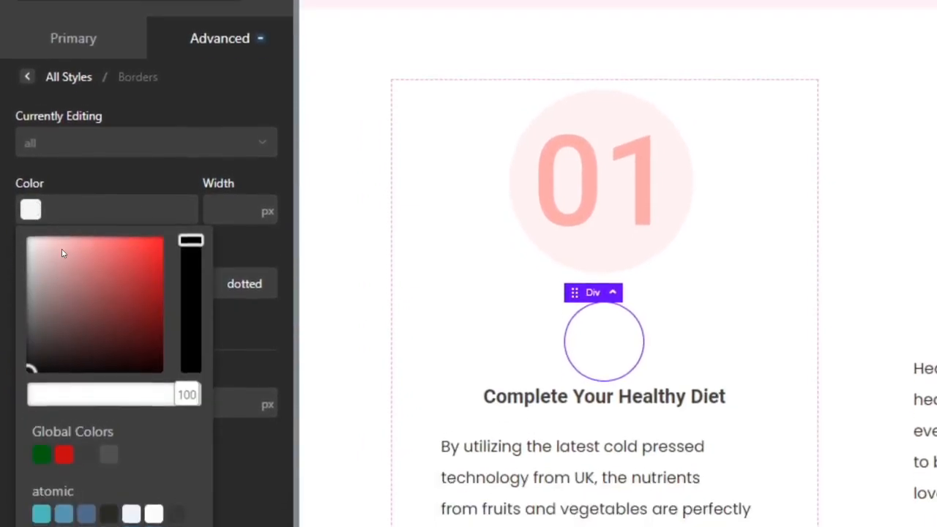
left_click(58, 297)
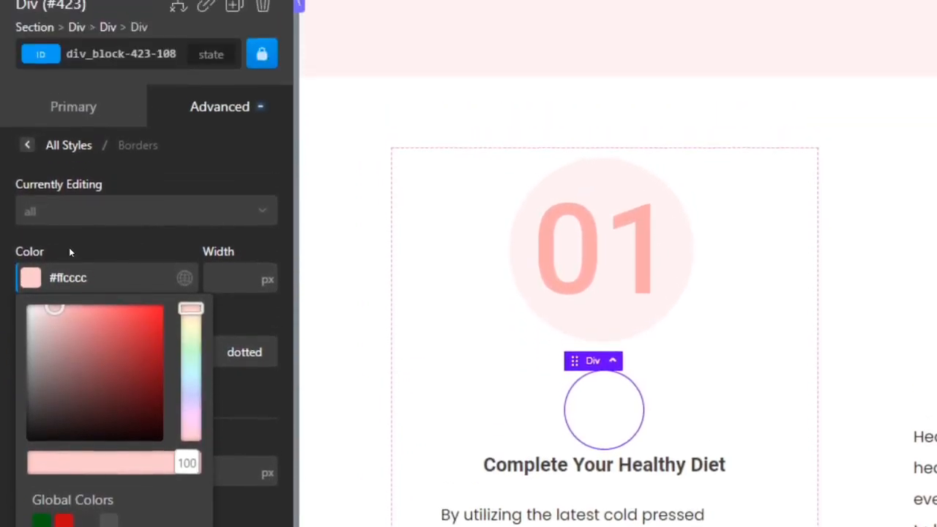
left_click(69, 146)
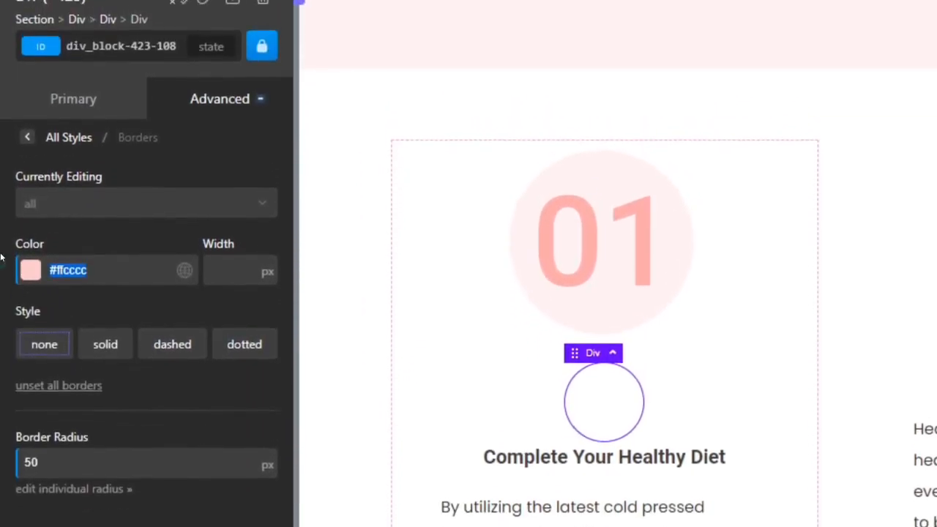
left_click_drag(86, 259, 11, 267)
key("BackSpace")
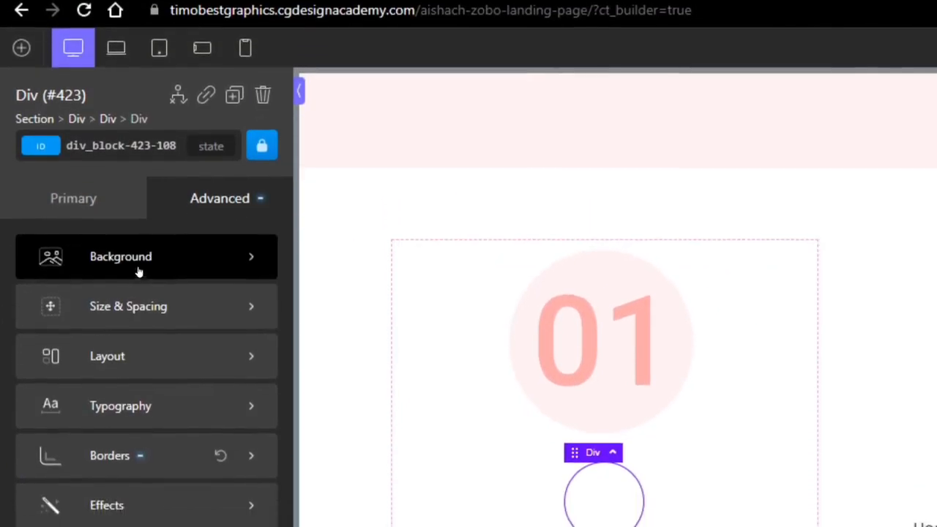
Set the background color of the new round Div below the 01 image to rgba(249,137,137,0.15)
left_click(138, 311)
left_click(30, 344)
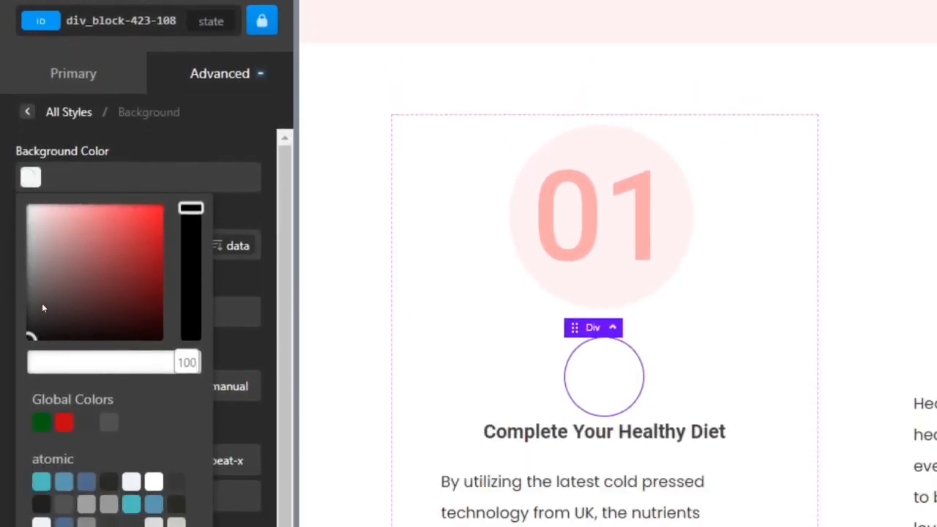
left_click(57, 208)
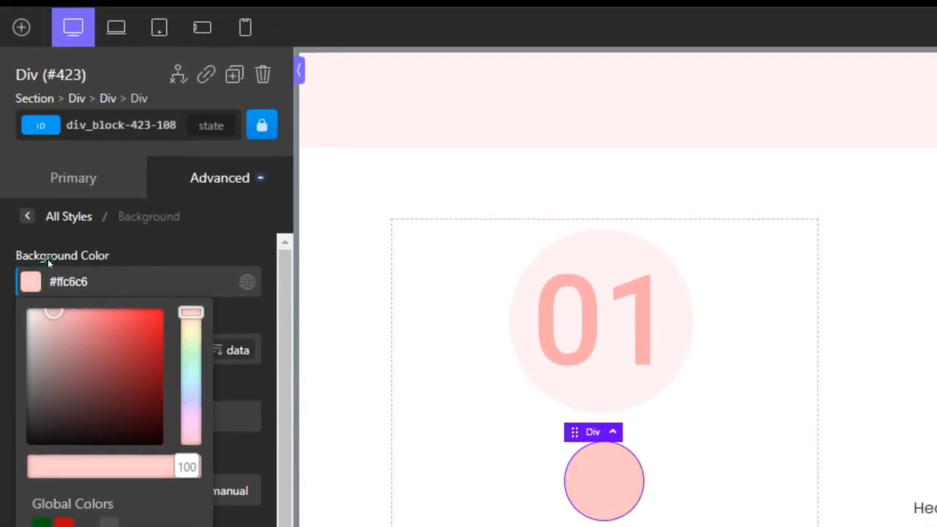
left_click_drag(47, 259, 43, 257)
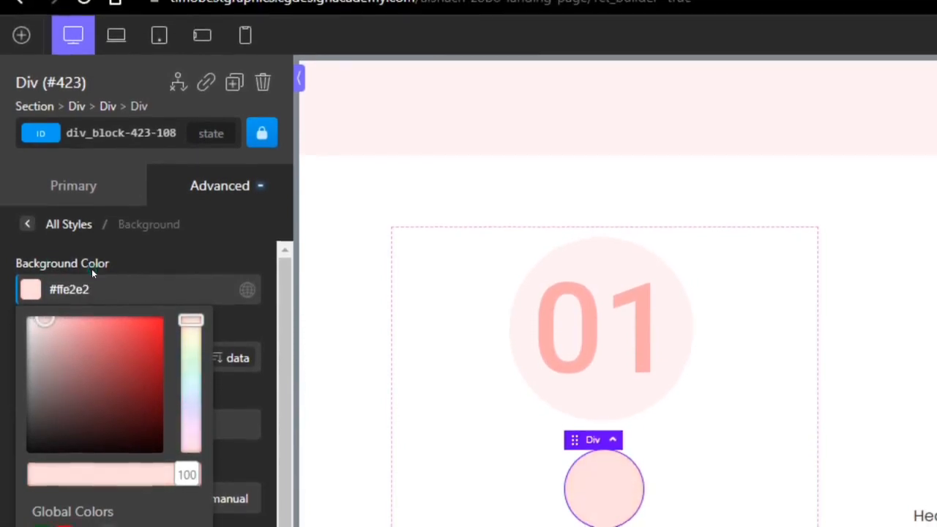
left_click_drag(92, 273, 88, 337)
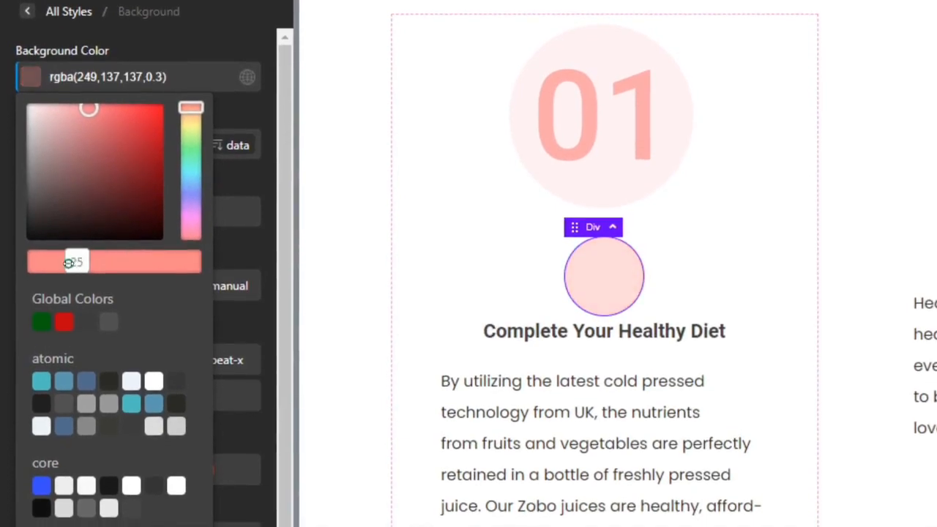
mouse_move(68, 262)
left_mouse_down()
mouse_move(38, 264)
mouse_move(60, 263)
left_mouse_up()
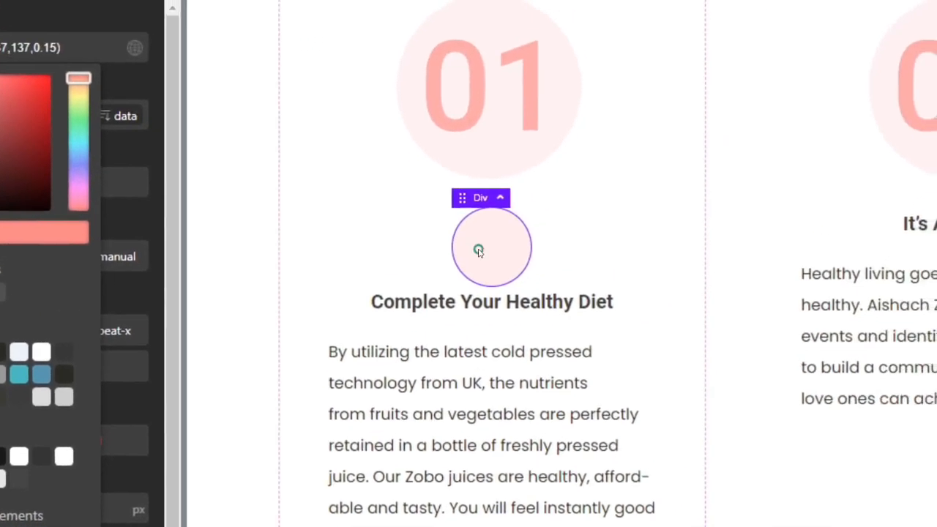
Add a heading inside the round Div with the text "01" and a font size of 131 px
left_click(478, 250)
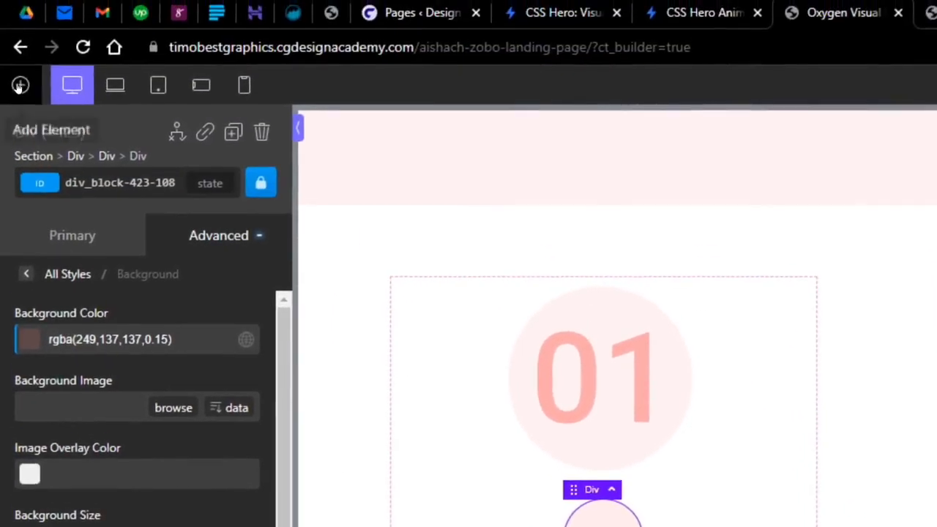
left_click(20, 89)
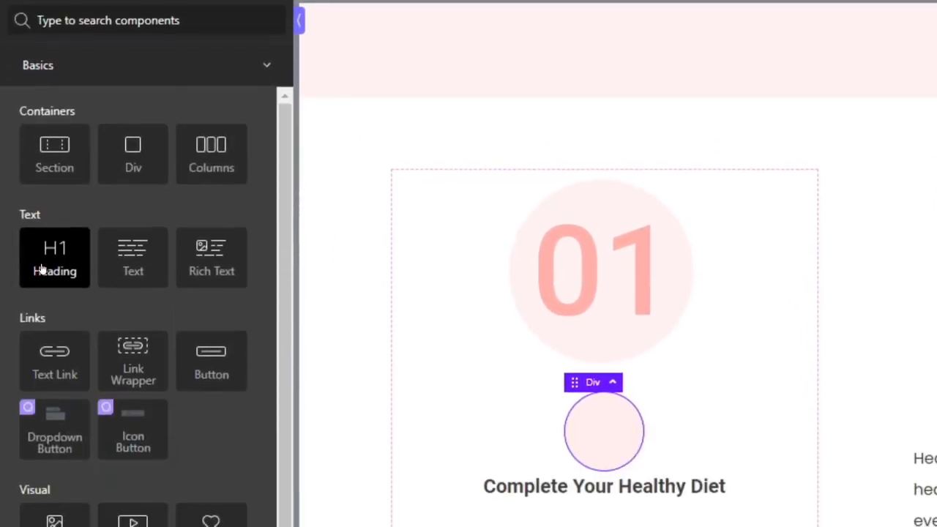
left_click(42, 270)
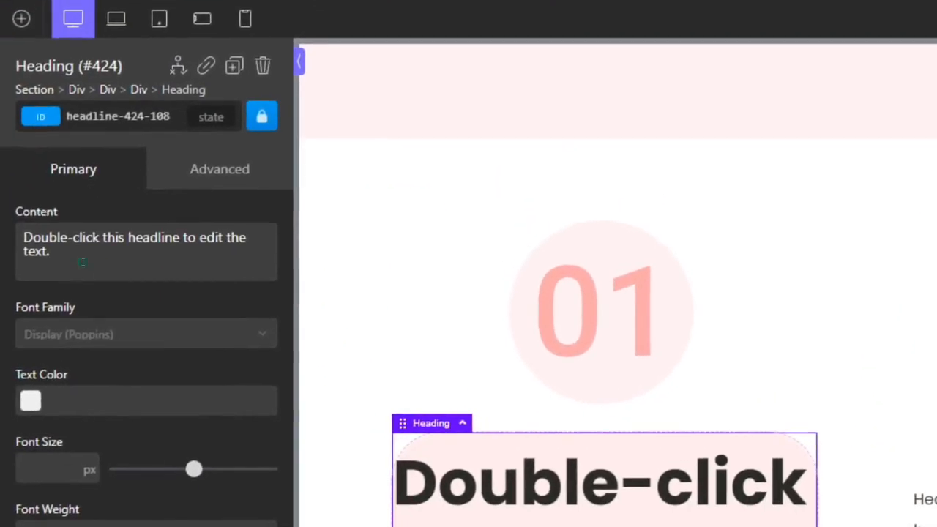
left_click_drag(81, 261, 1, 257)
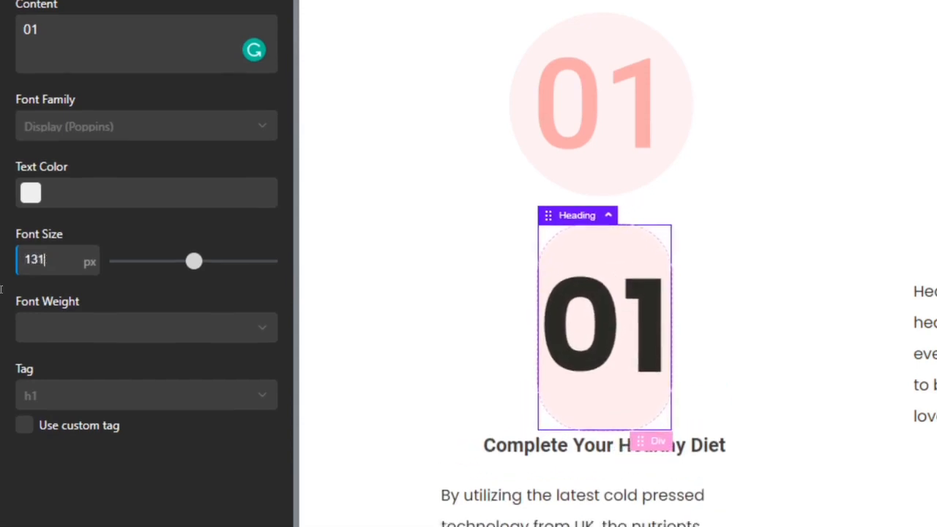
Set the font weight of the new 01 heading to 600
left_click(88, 126)
left_click(106, 126)
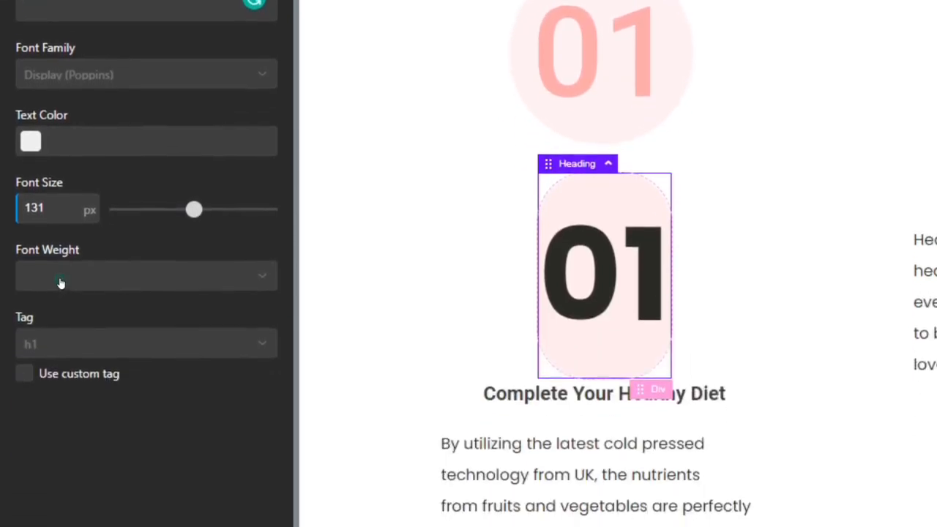
left_click(59, 467)
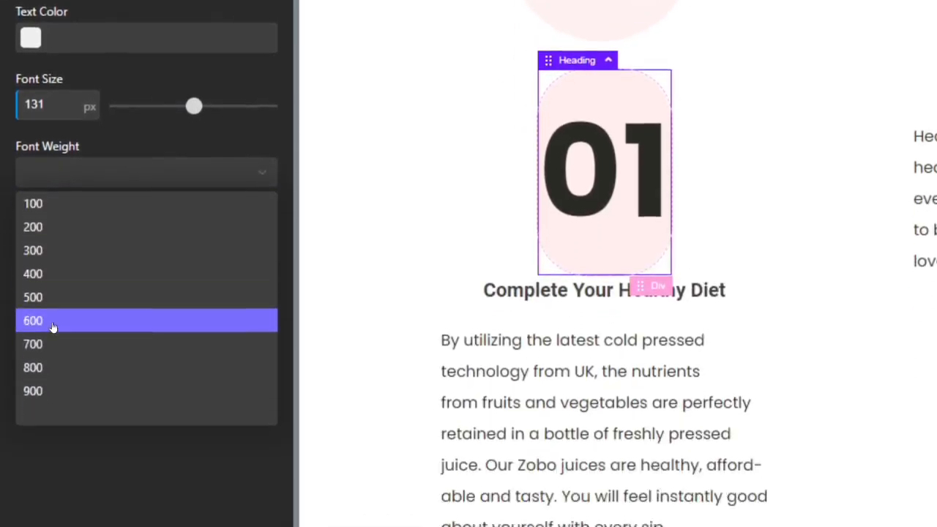
left_click(52, 327)
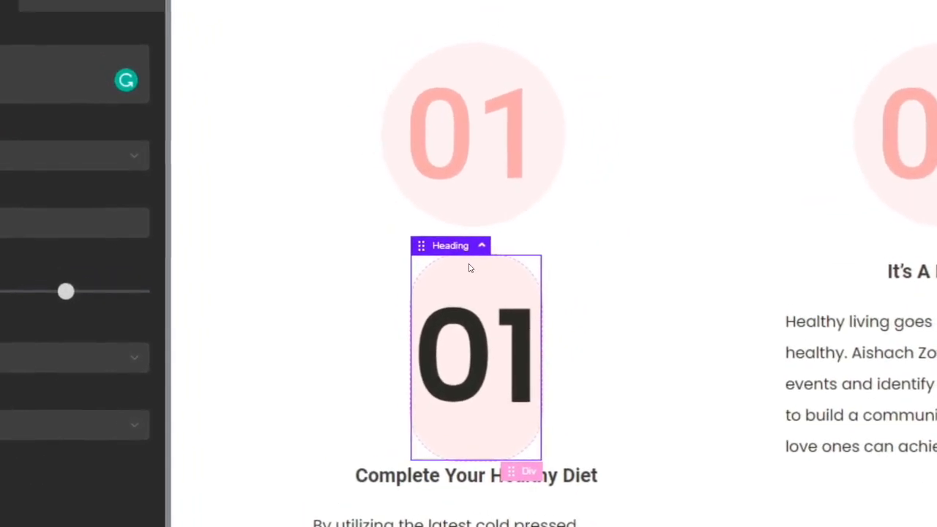
Set the padding of the round Div around the new 01 heading to 50 px on all sides
left_click(484, 369)
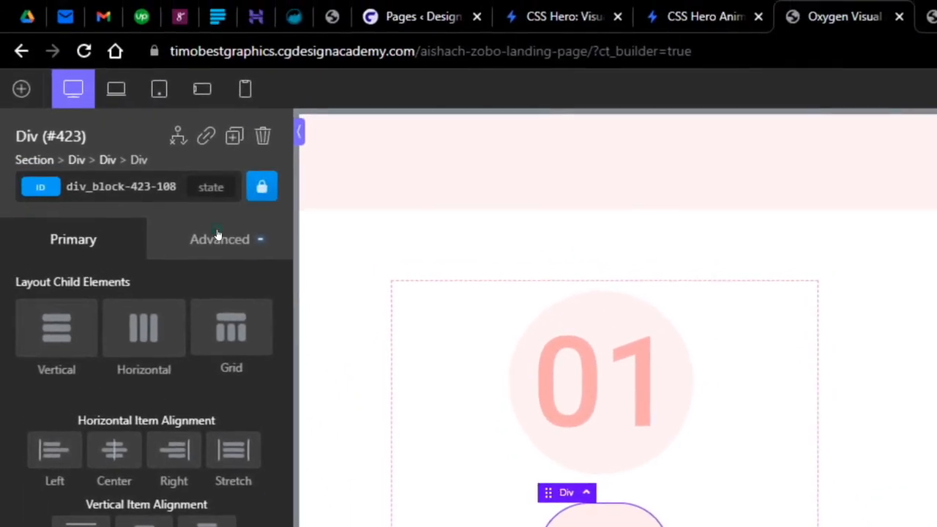
left_click(219, 238)
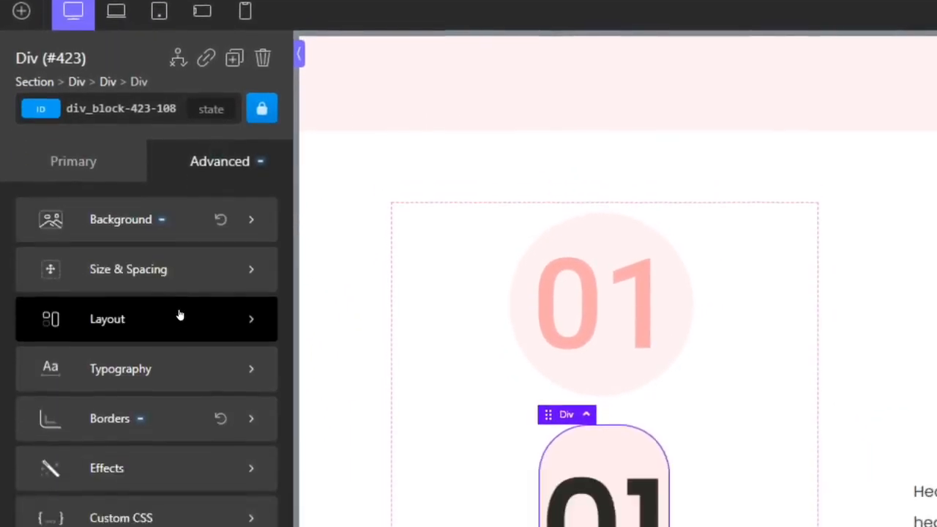
left_click(139, 265)
left_click(96, 284)
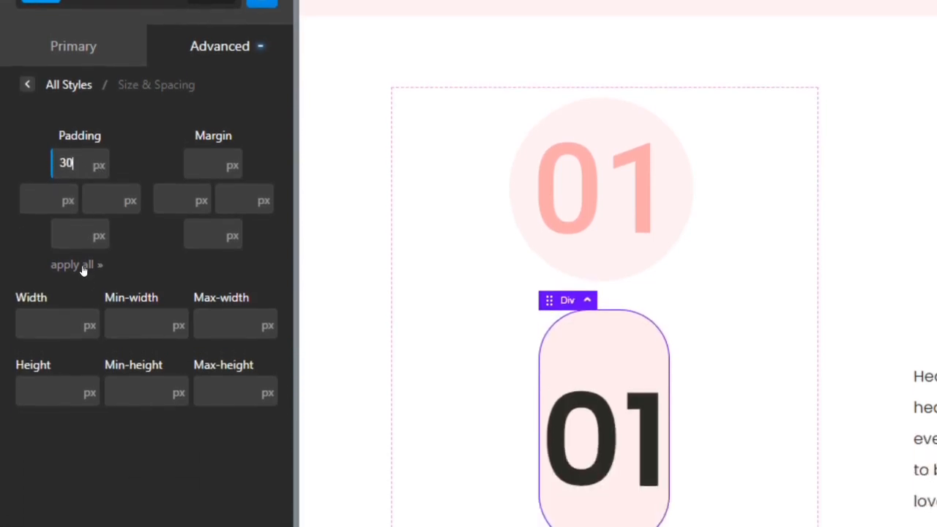
left_click(82, 263)
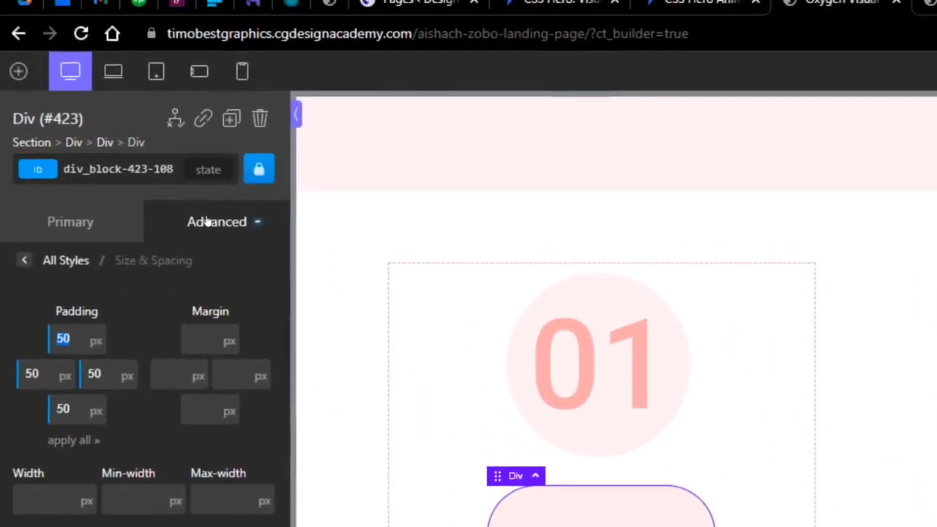
Increase the border radius of the Div around the new 01 heading to fully round its ends
left_click(15, 65)
left_click(36, 283)
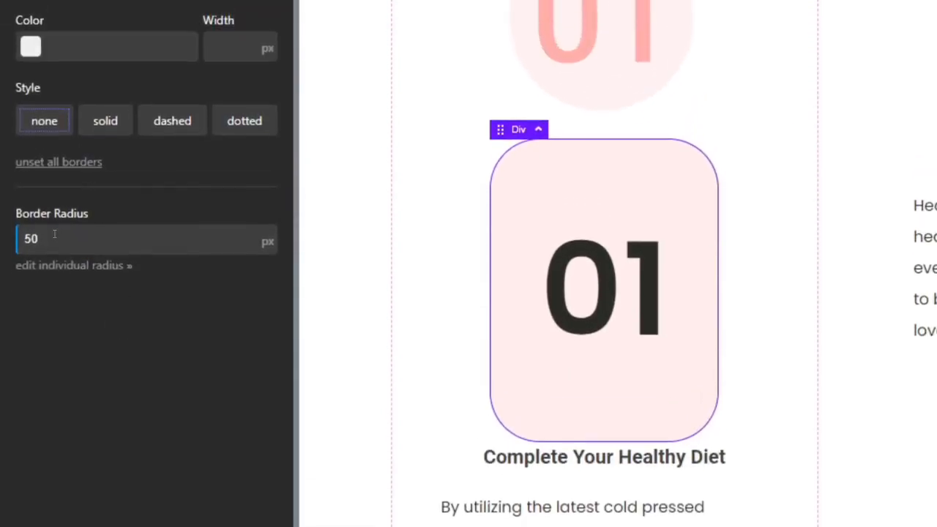
double_click(118, 212)
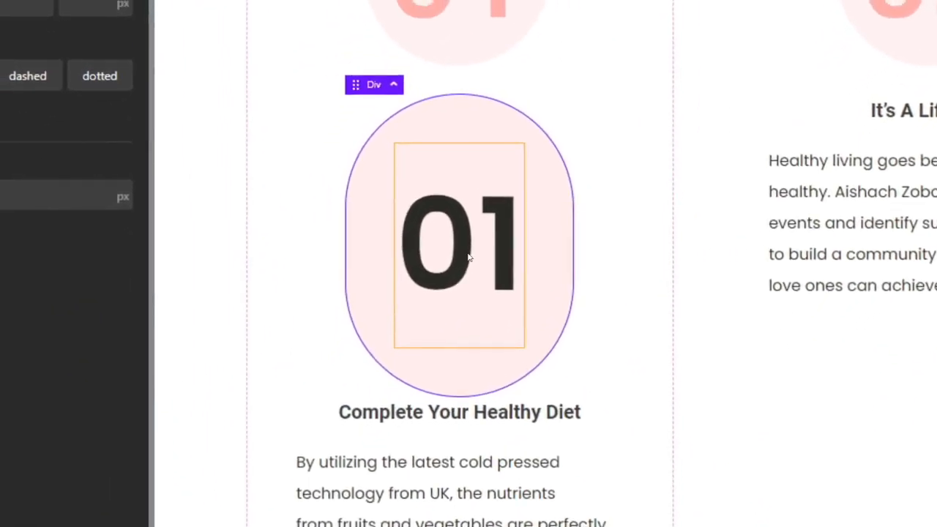
Set the new 01 heading's line height to 1 and its text color to the salmon pink of the original image
left_click(468, 257)
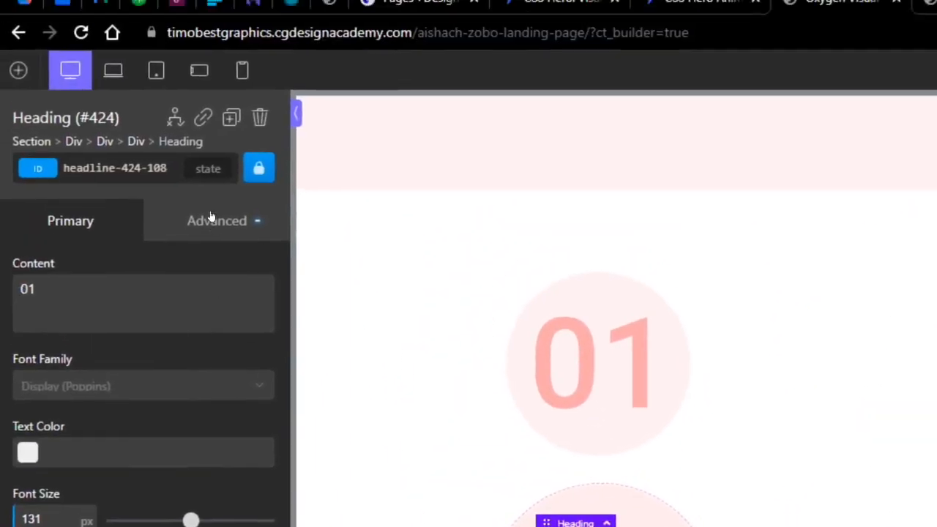
left_click(159, 4)
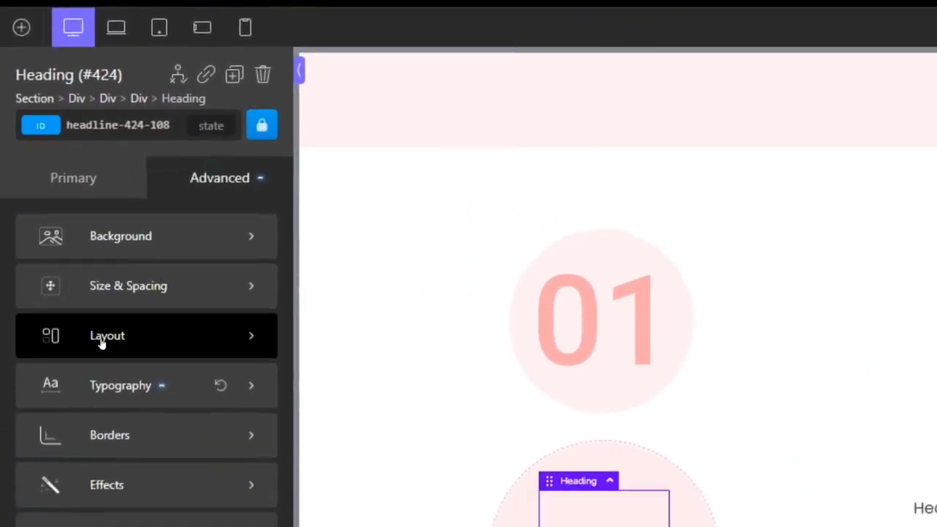
left_click(54, 212)
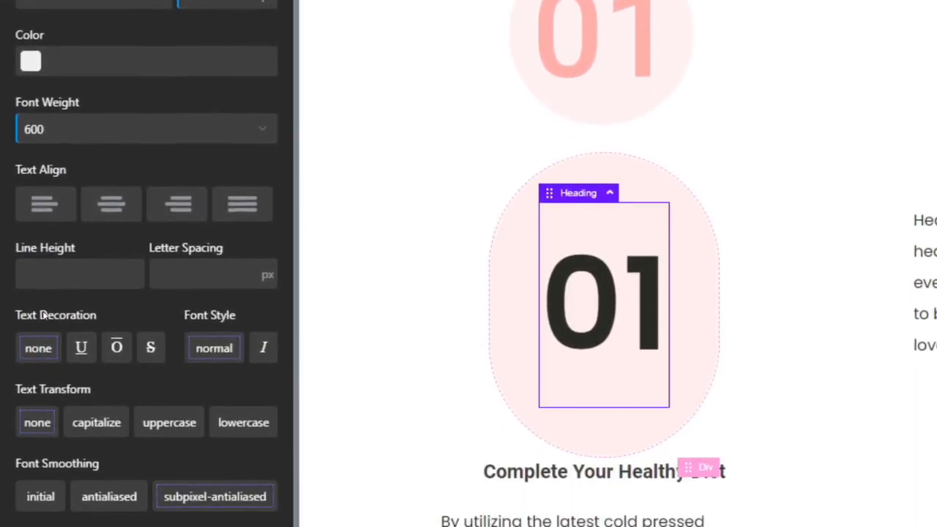
left_click(46, 264)
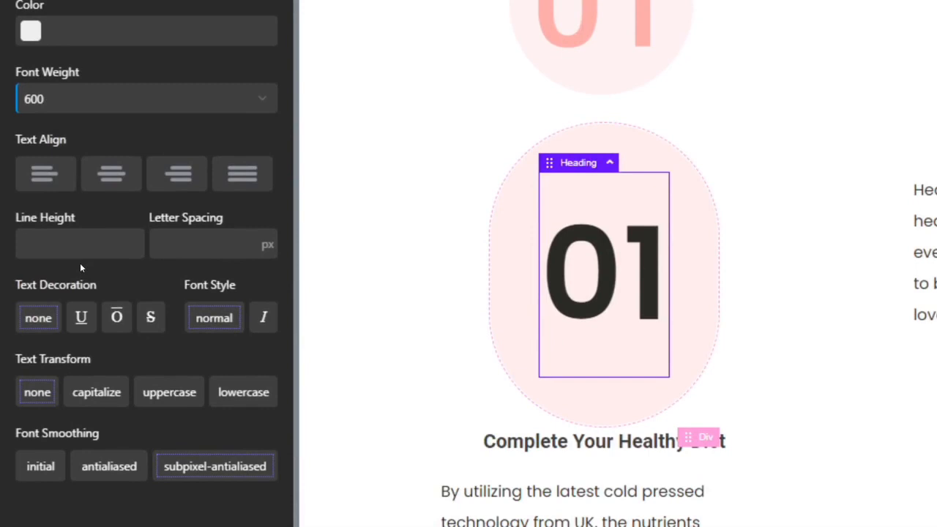
type("1")
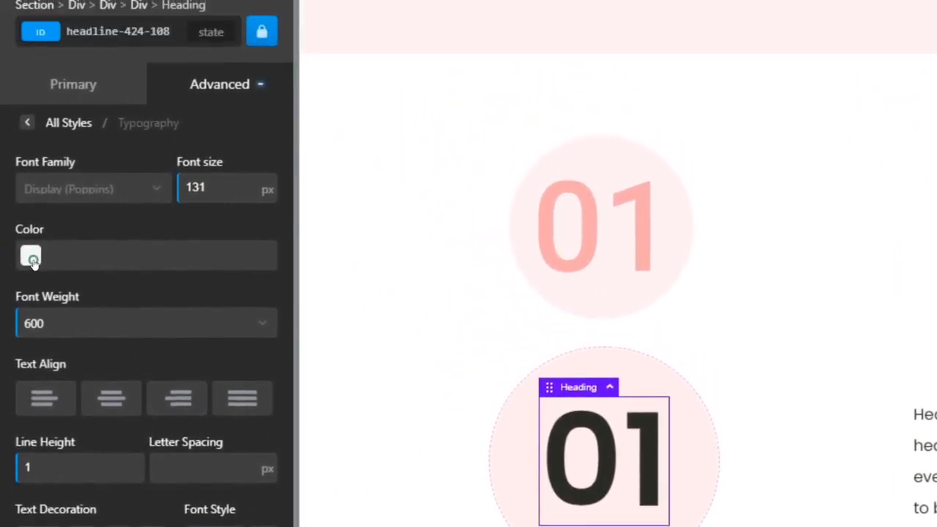
left_click(18, 218)
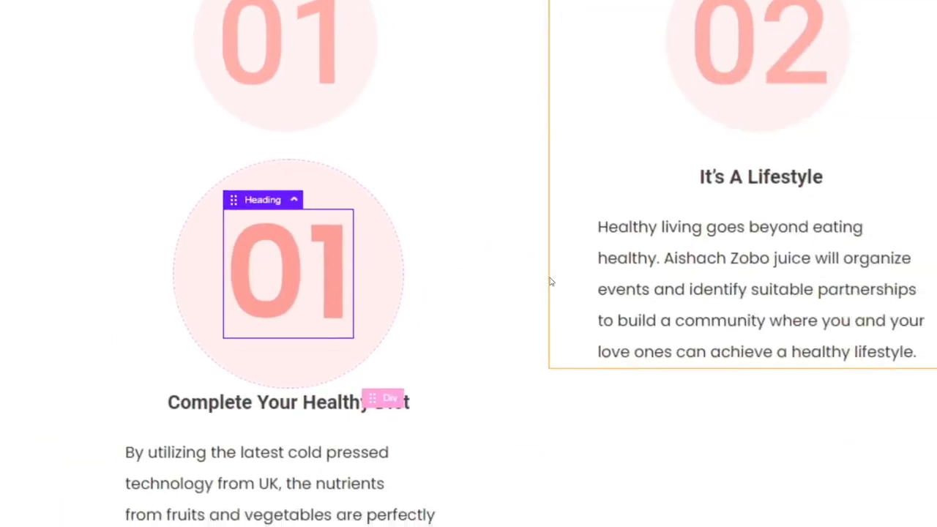
Delete the original 01 image and add spacing between the round 01 Div and the Complete Your Healthy Diet heading
left_click(807, 407)
left_click(598, 170)
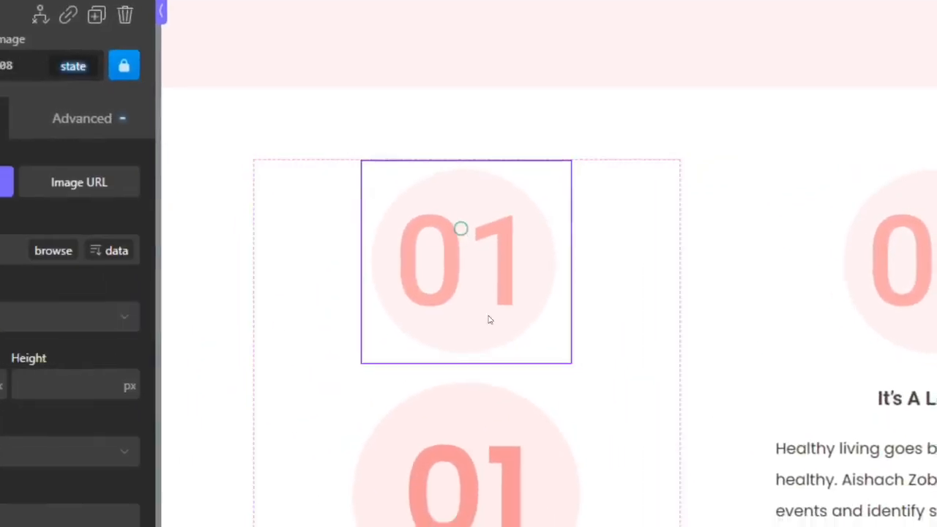
left_click(515, 368)
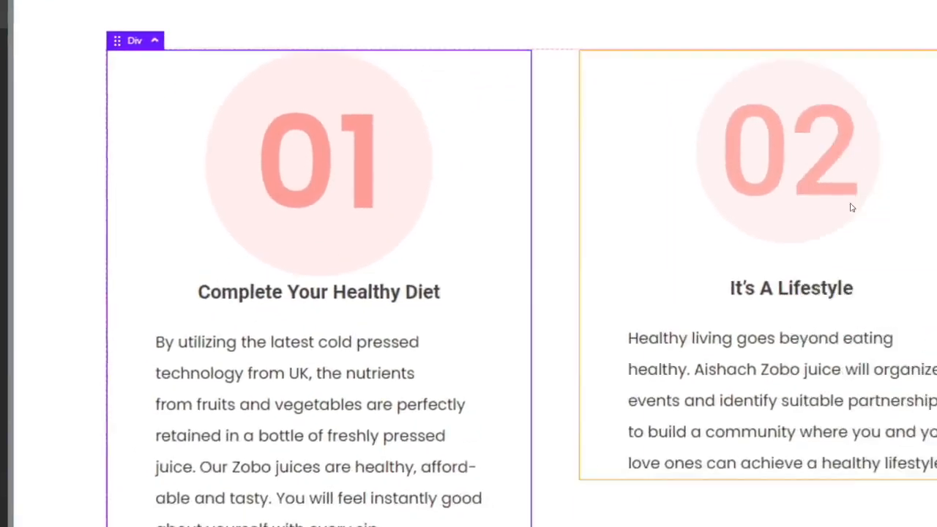
left_click(319, 263)
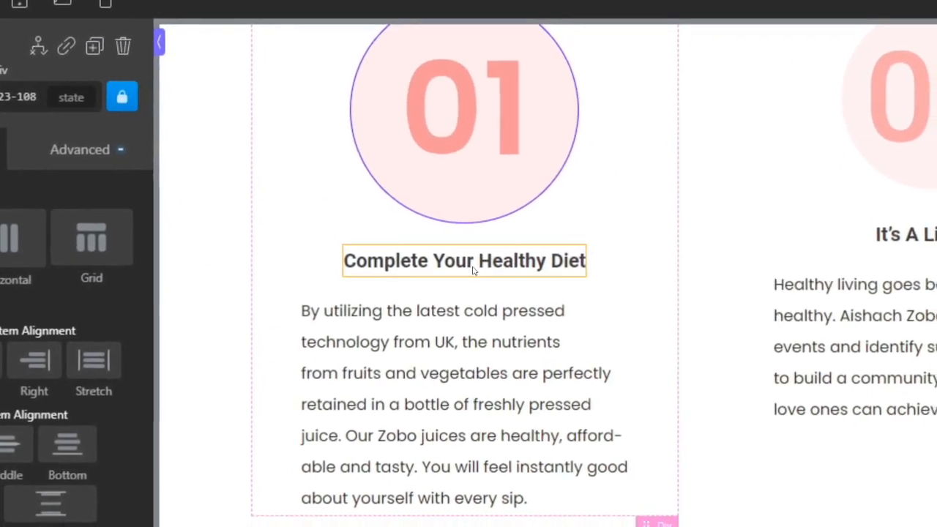
Center-align the paragraph text below the Complete Your Healthy Diet heading
left_click(470, 273)
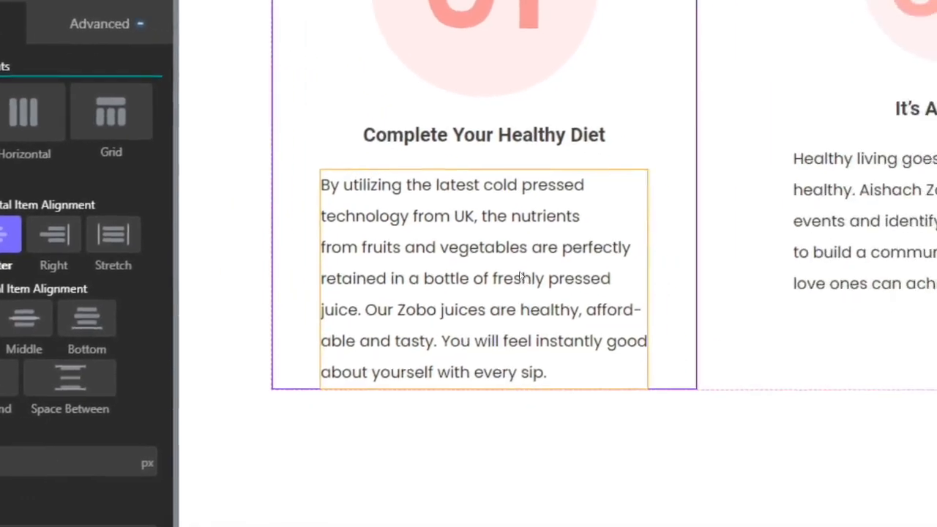
left_click(575, 354)
left_click(128, 98)
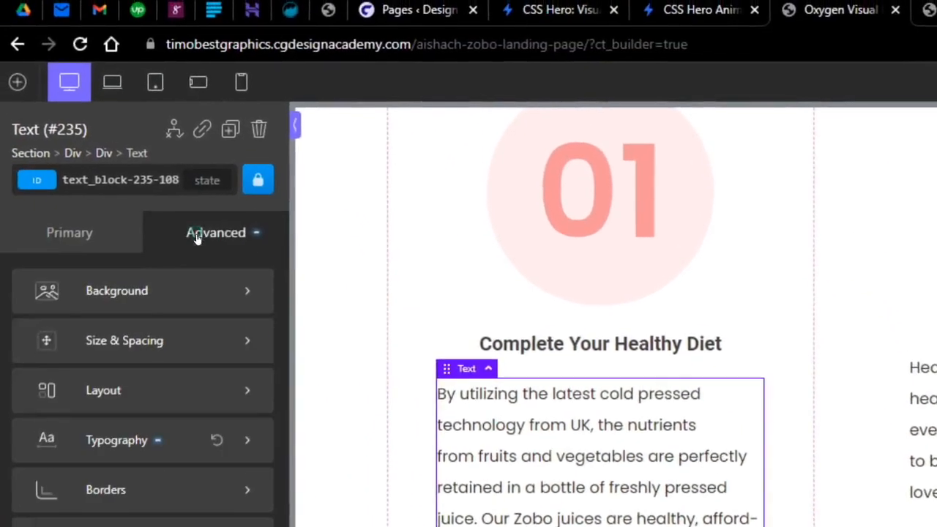
left_click(53, 303)
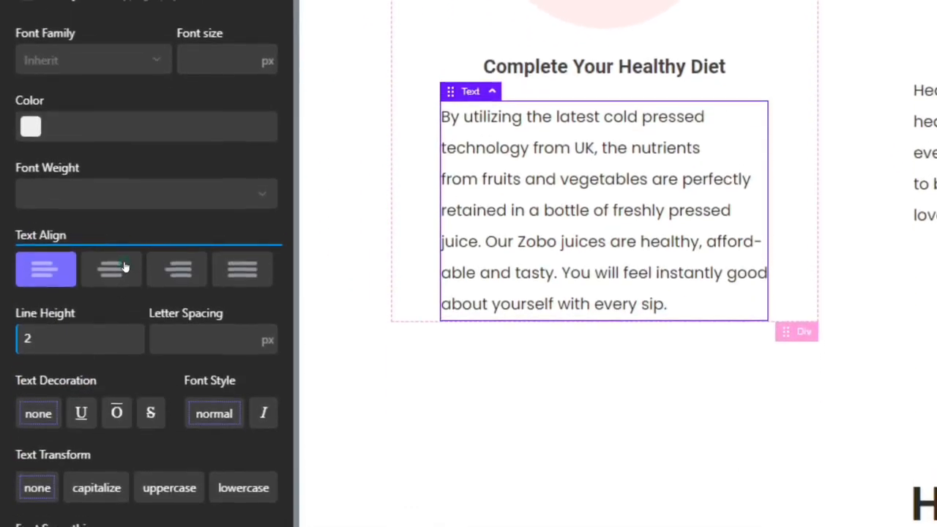
left_click(111, 255)
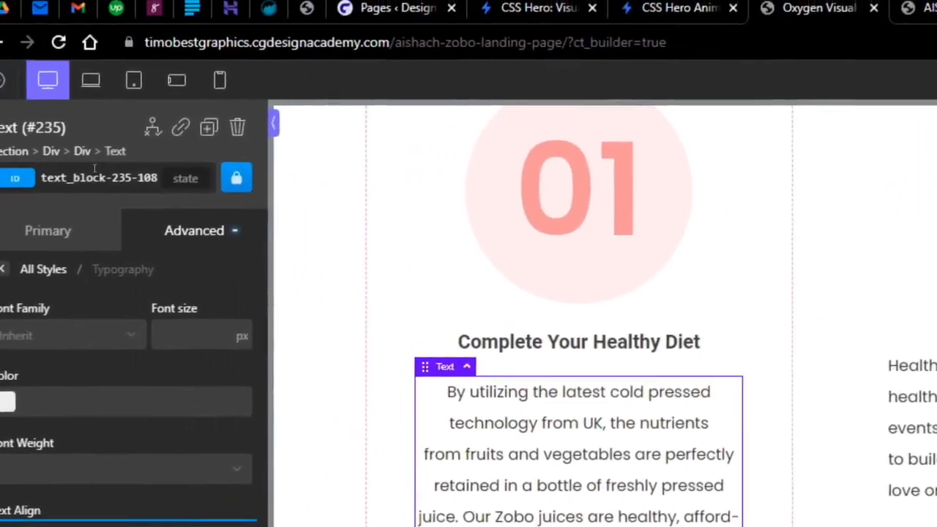
left_click(101, 178)
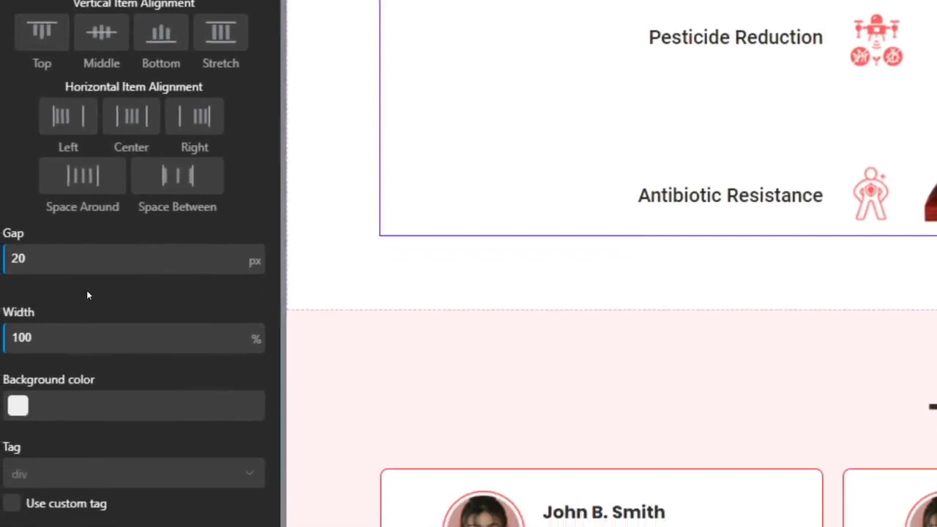
Set the gap between the columns around the product image in the How It Works section to 40 px
left_click(88, 264)
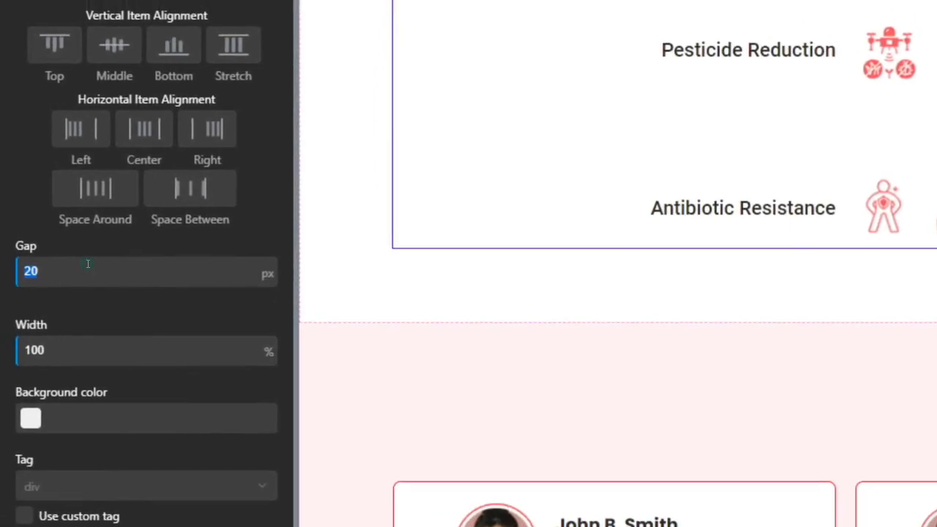
type("40")
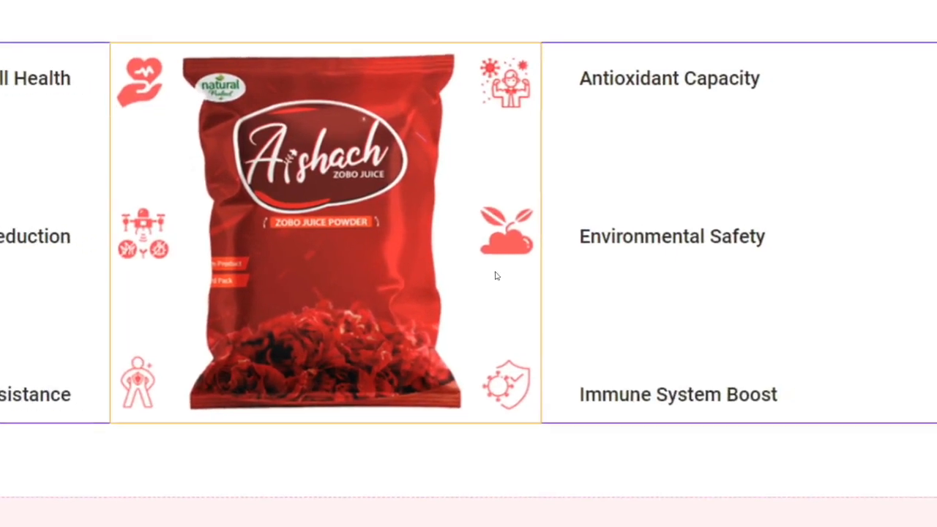
scroll(388, 345, "down", 1)
scroll(382, 347, "up", 3)
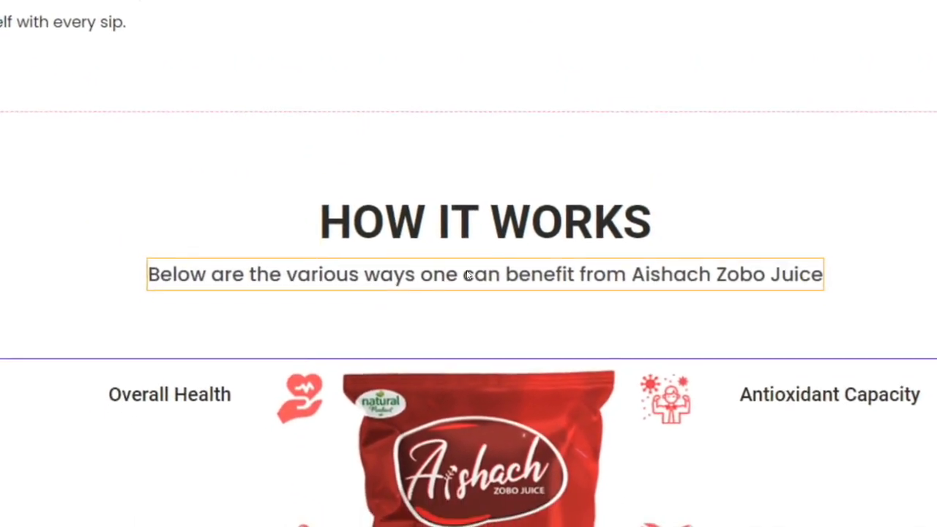
Set the How It Works subtitle's font weight to 400 and its font size to 18 px
left_click(355, 262)
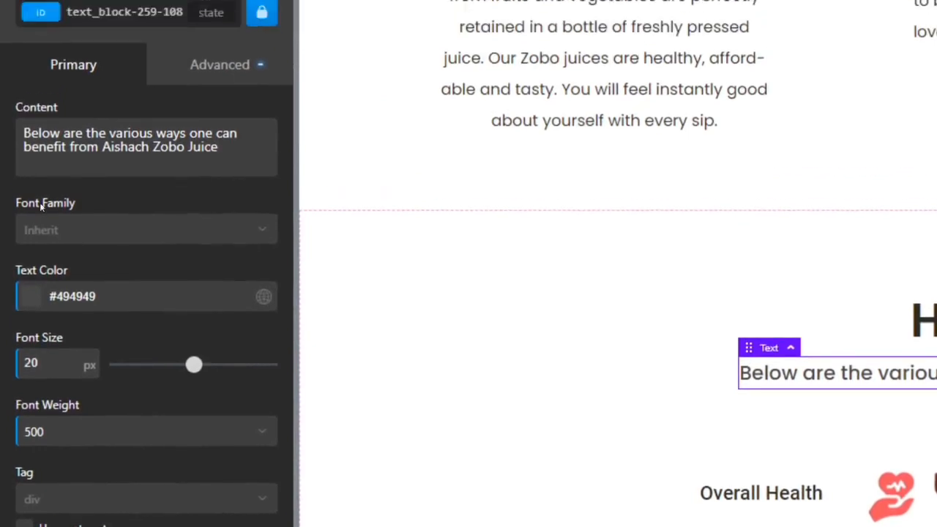
left_click(47, 438)
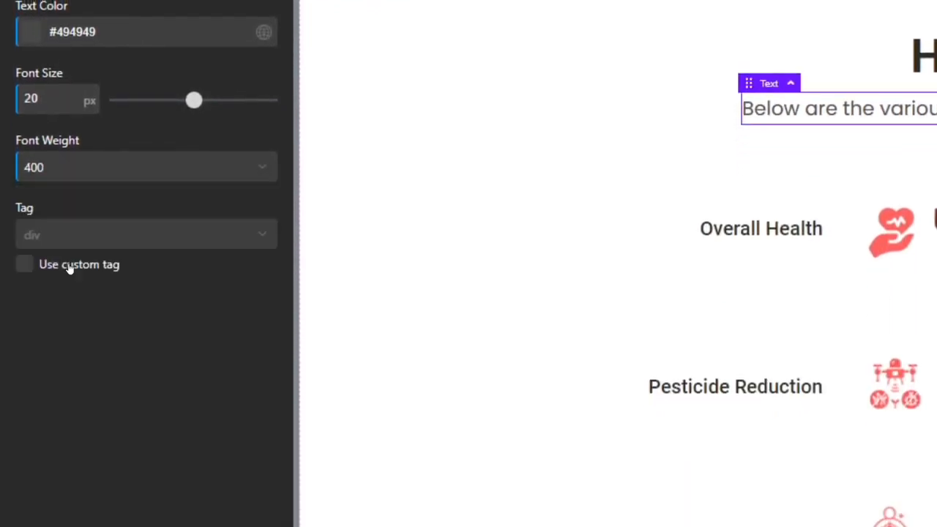
mouse_move(26, 98)
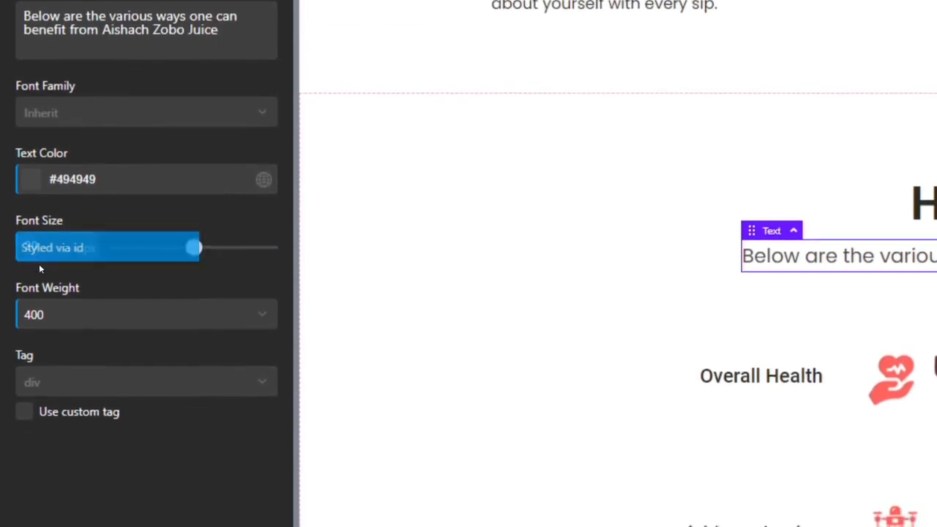
left_click(40, 265)
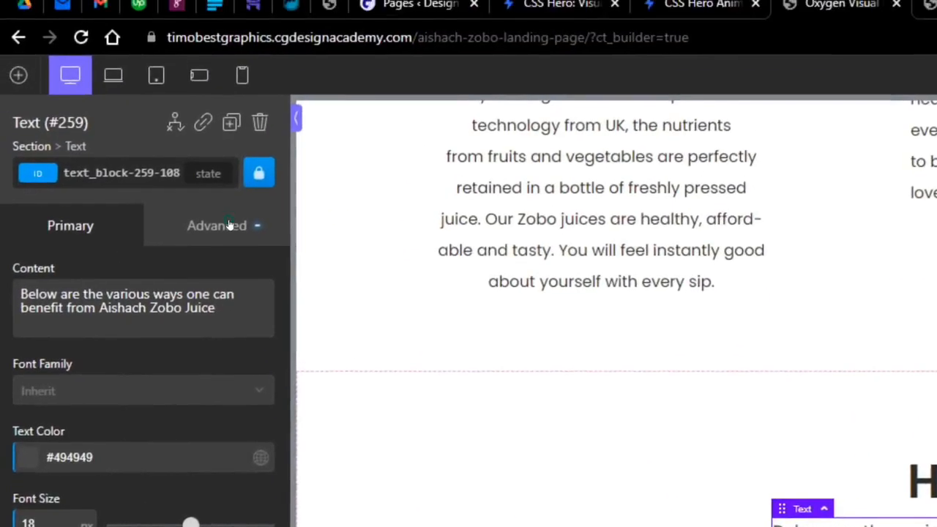
Narrow the How It Works subtitle with a percentage width so it wraps onto two lines, and center-align its text
left_click(228, 224)
left_click(125, 202)
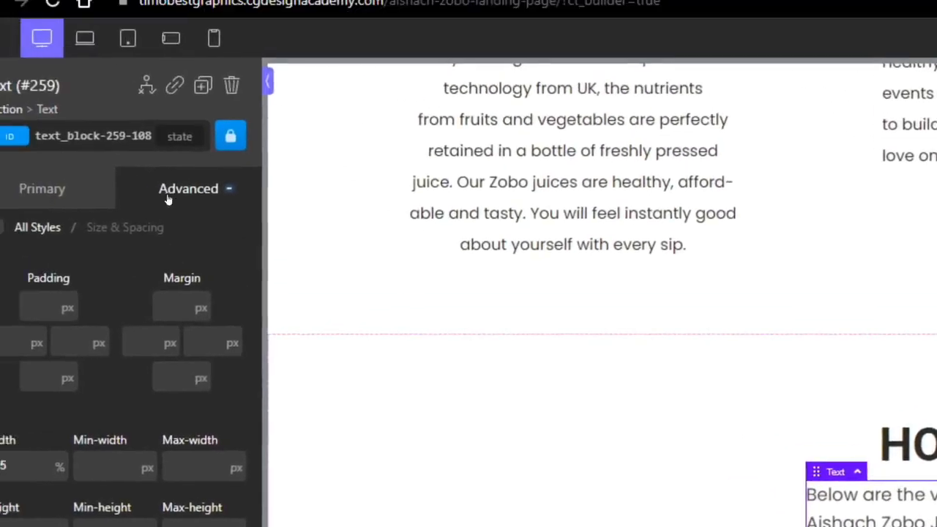
left_click(171, 200)
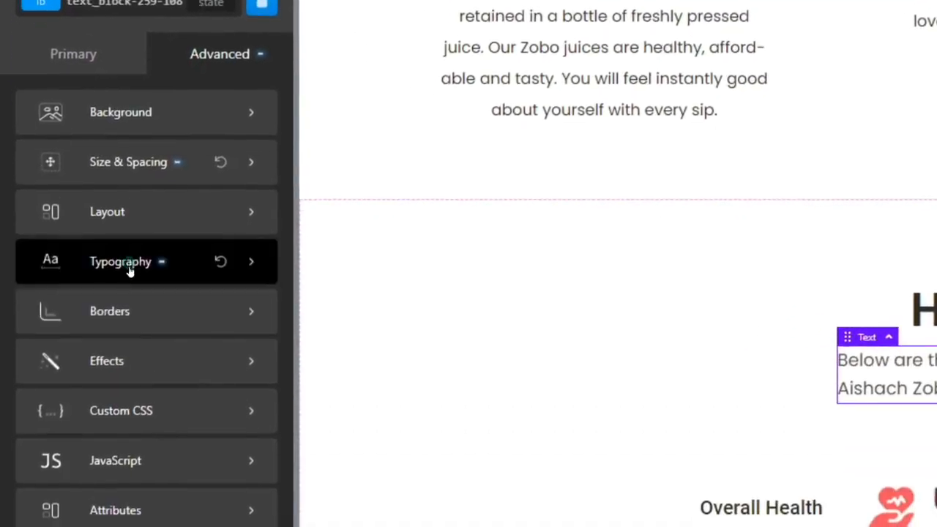
left_click(129, 316)
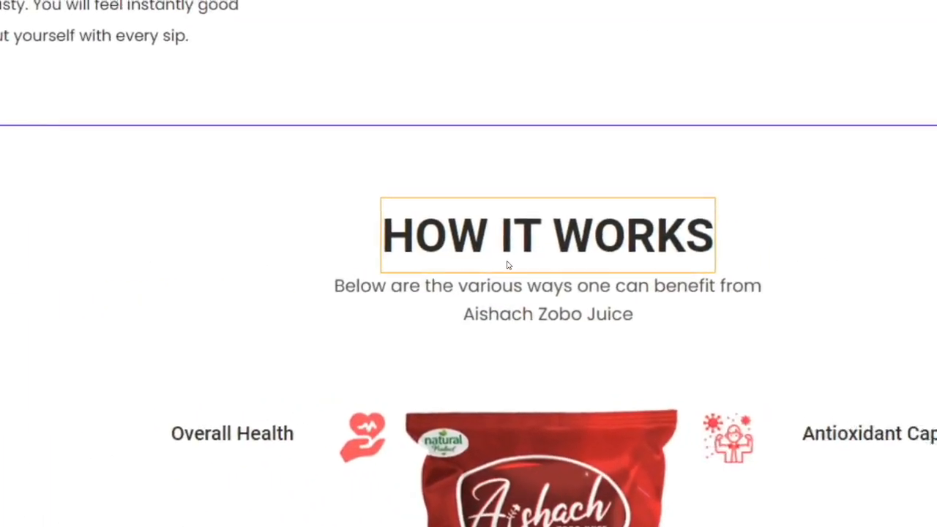
Adjust the bottom padding of the How It Works section and add a bottom margin below the Testimonials heading
scroll(696, 231, "down", 5)
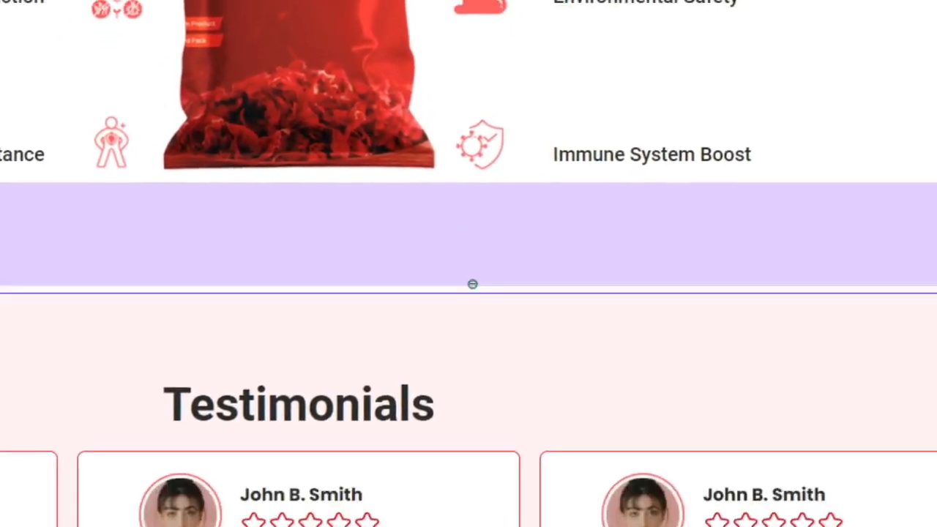
mouse_move(472, 284)
left_mouse_down()
mouse_move(474, 268)
mouse_move(461, 270)
left_mouse_up()
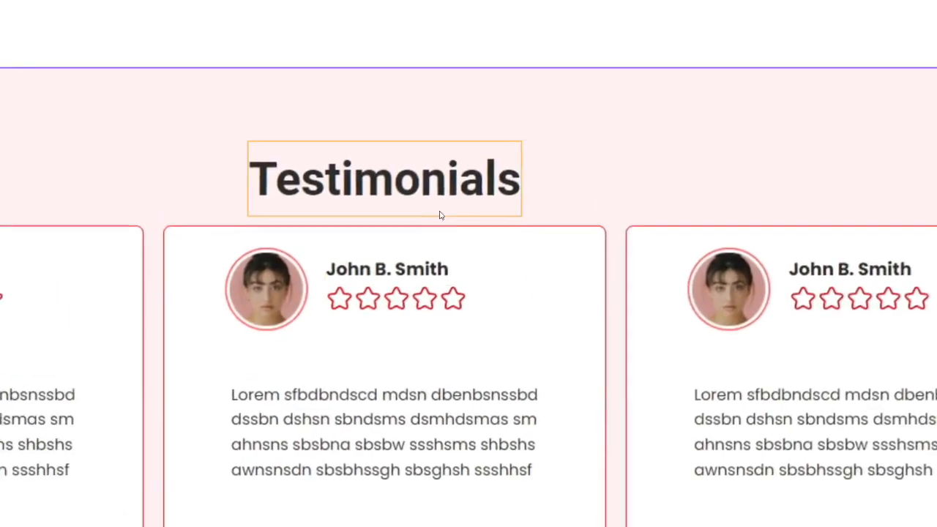
left_click(440, 214)
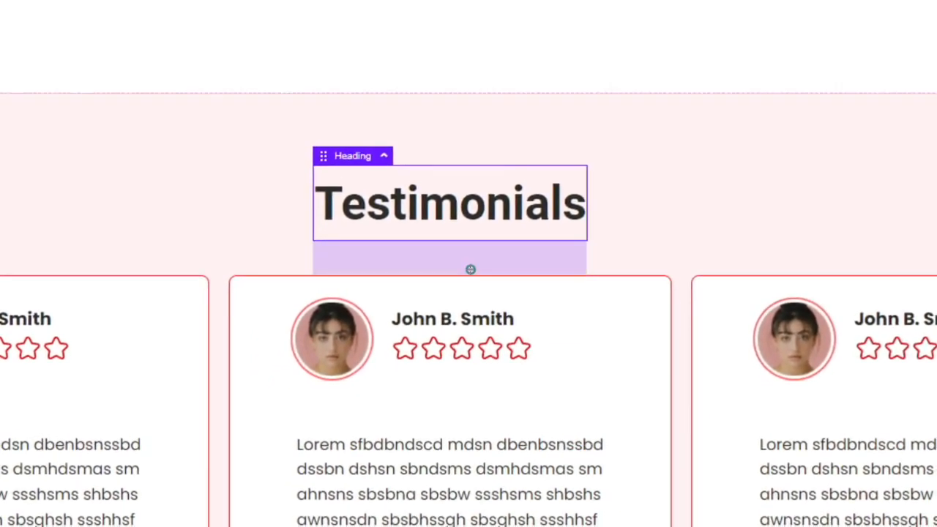
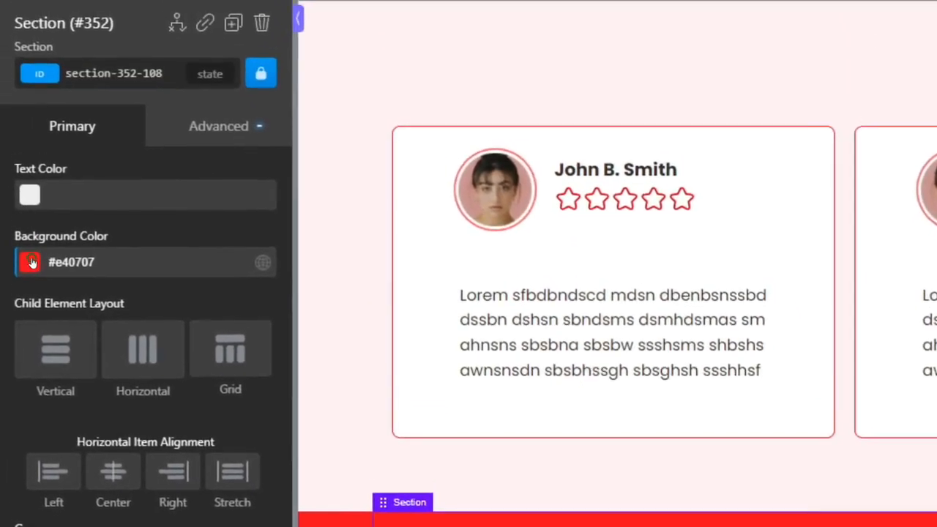
Set the footer section's background to a dark maroon shade, starting from the global red
left_click(30, 256)
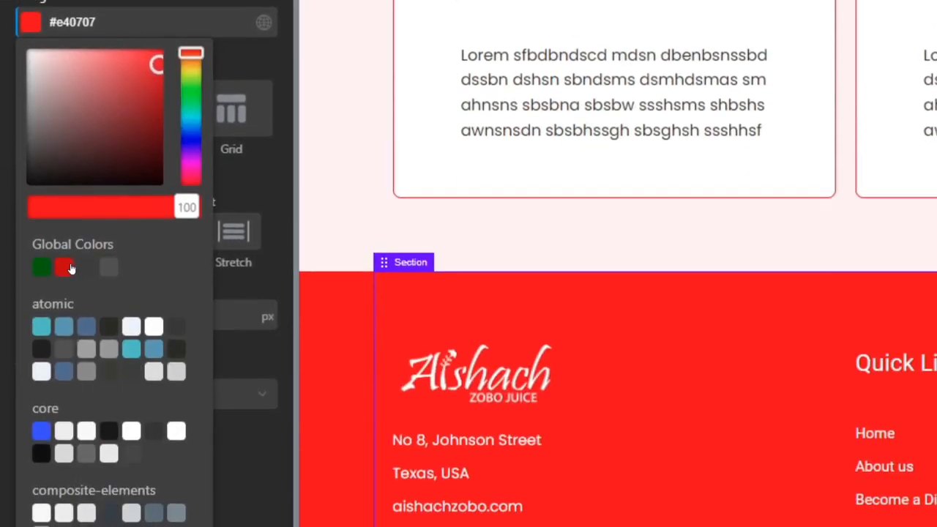
left_click(65, 269)
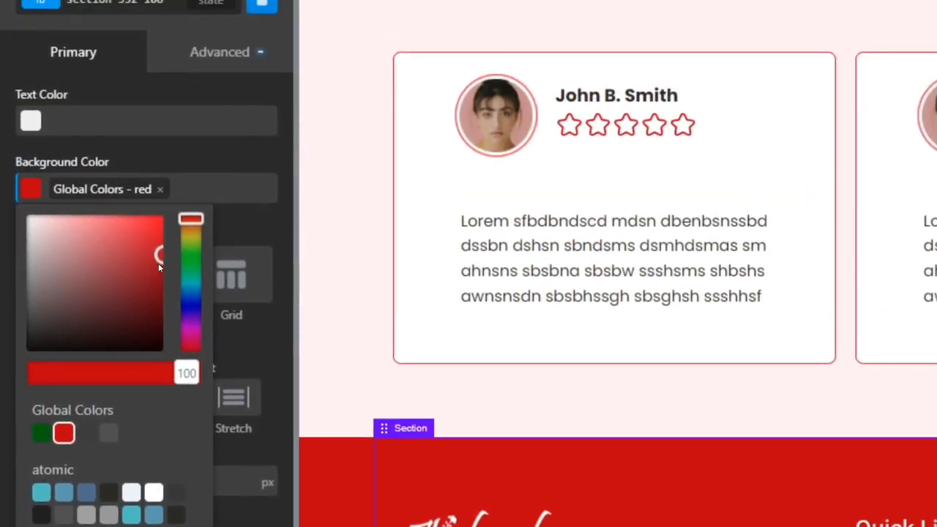
left_click_drag(159, 262, 180, 302)
left_click_drag(180, 263, 188, 272)
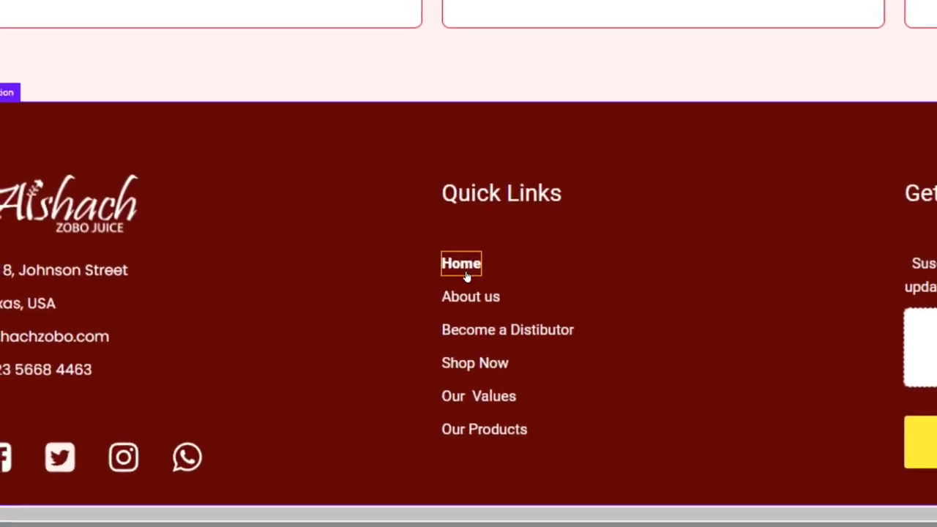
Clear the text color set on the Home quick link's own ID selector in the footer
left_click(465, 263)
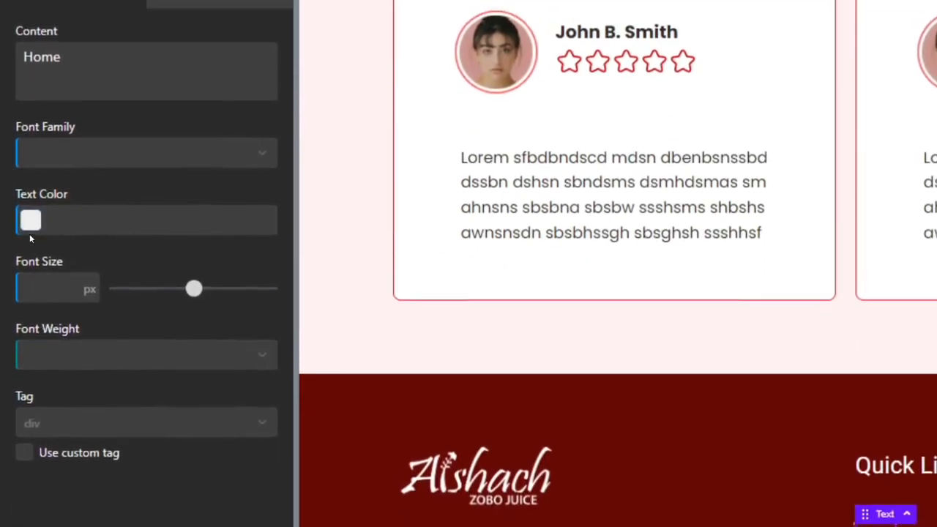
left_click(31, 263)
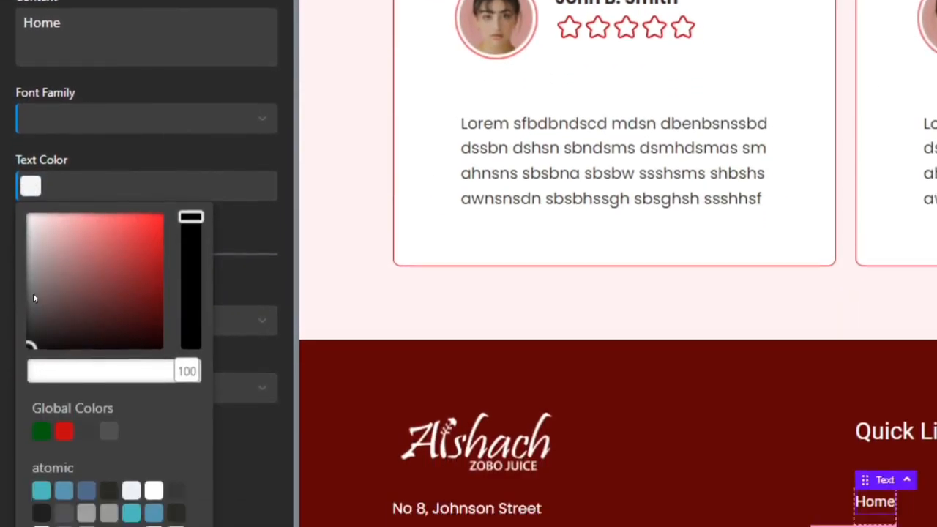
left_click_drag(31, 260, 11, 262)
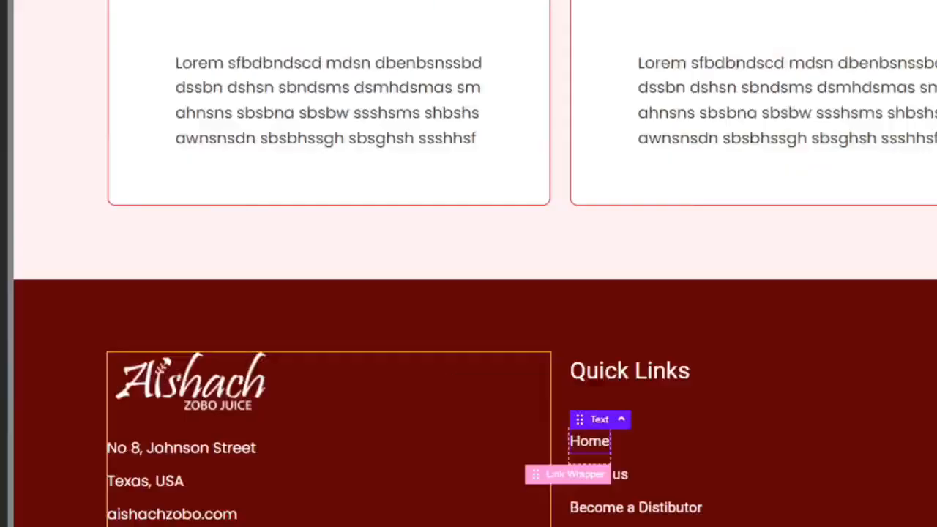
left_click(95, 168)
left_click(105, 266)
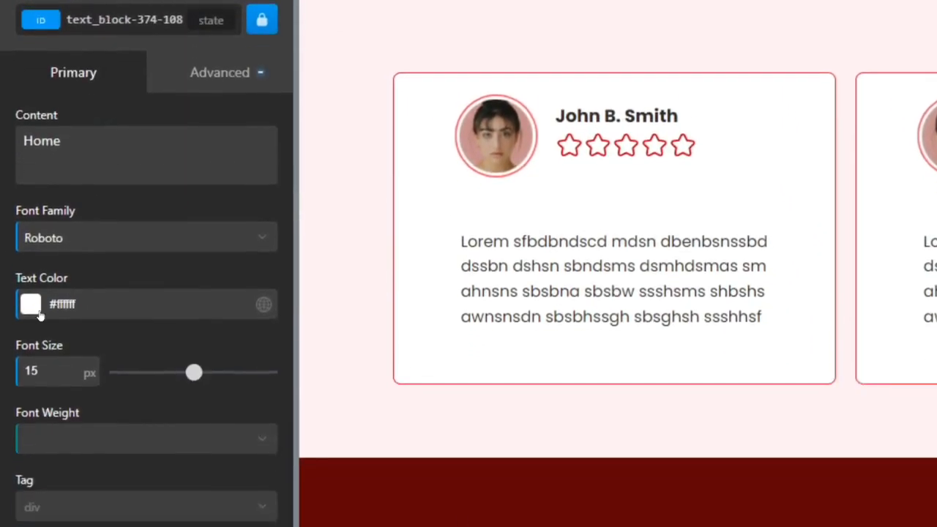
left_click_drag(107, 305, 12, 347)
key("BackSpace")
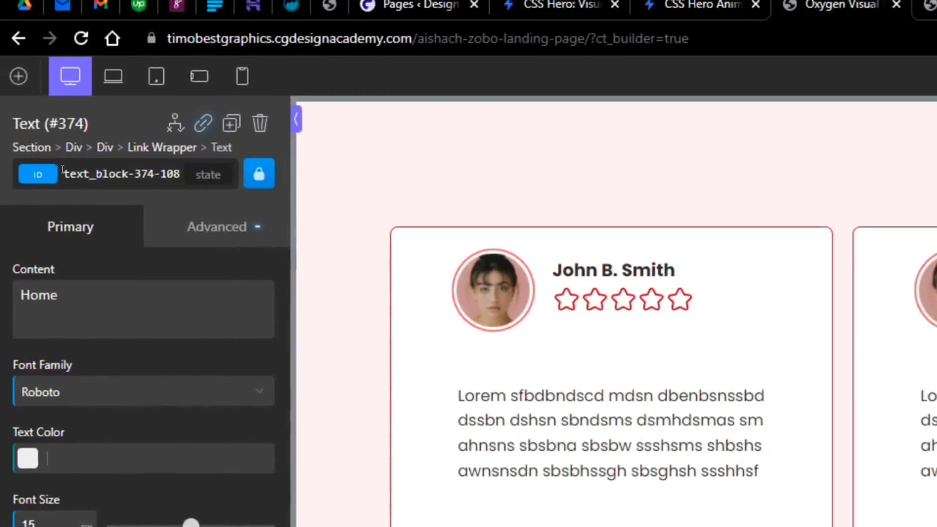
Set the text-footer class's text color to #dddddd and make its font weight bolder
left_click(98, 173)
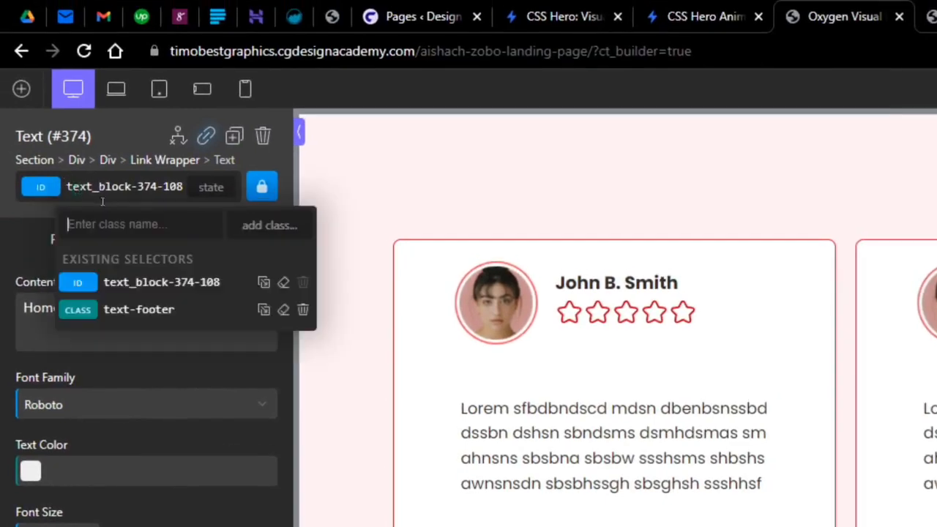
left_click(139, 308)
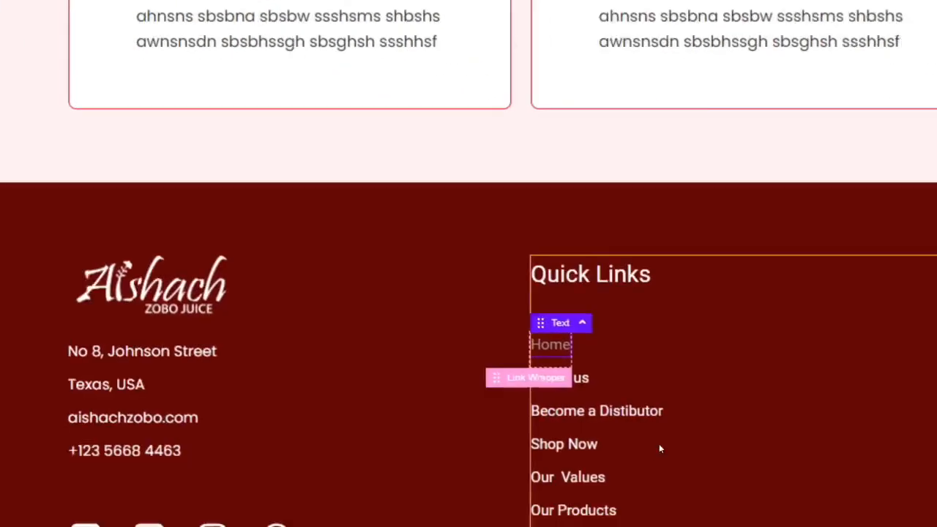
left_click_drag(29, 274, 29, 263)
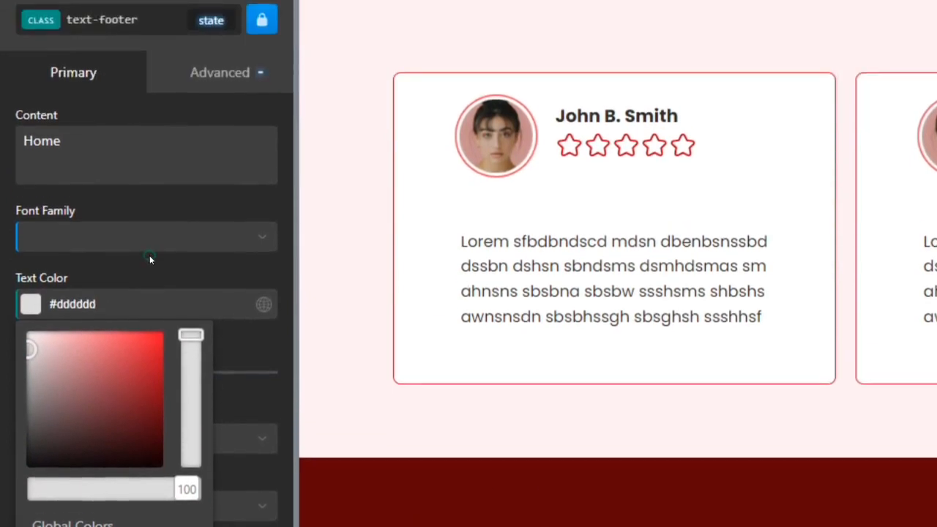
left_click(150, 175)
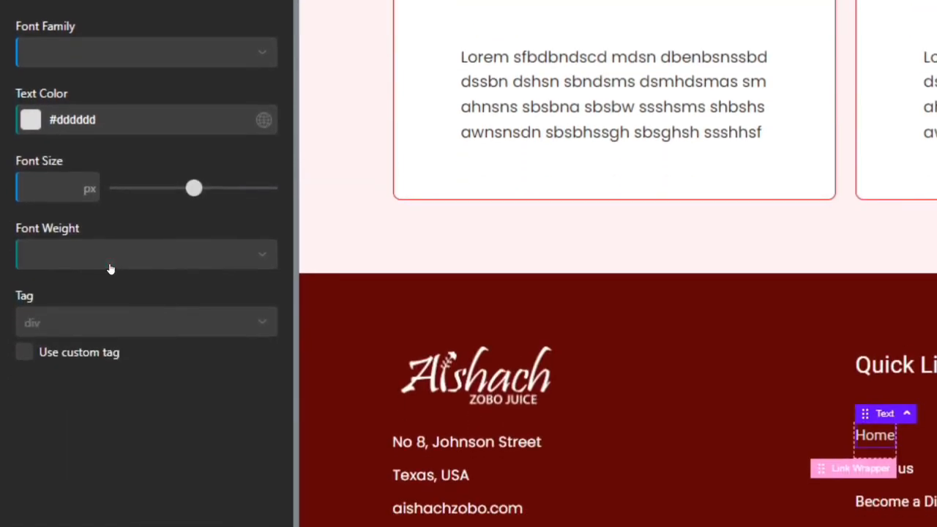
left_click(110, 266)
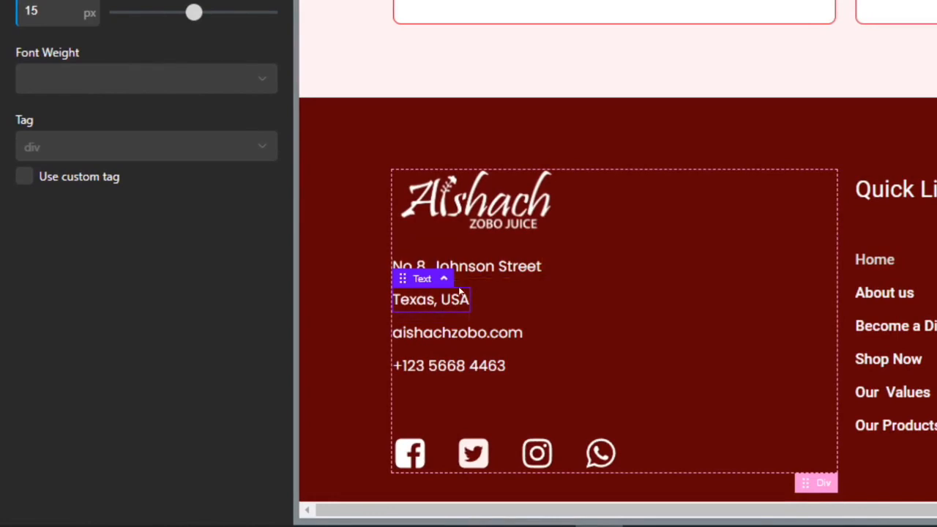
Prefix the footer's website line with "EM:" and make only that prefix bold
left_click(467, 271)
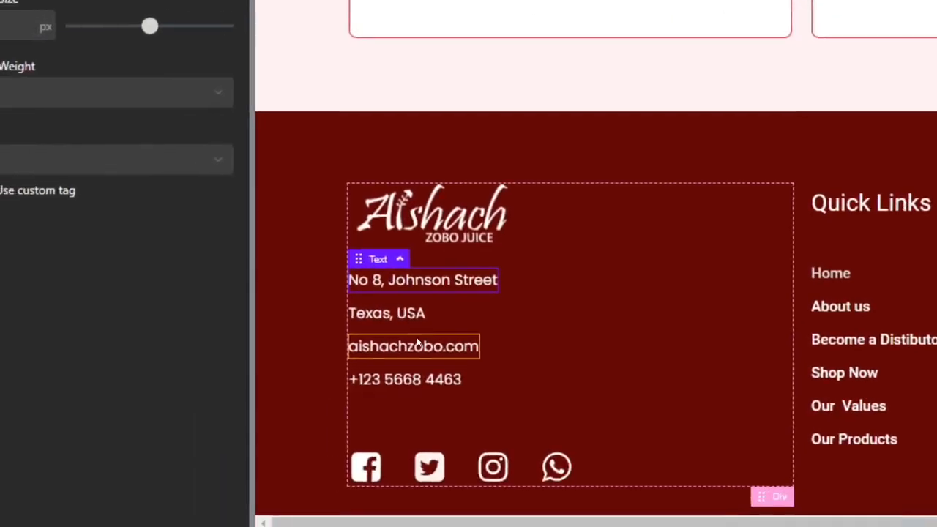
left_click(416, 346)
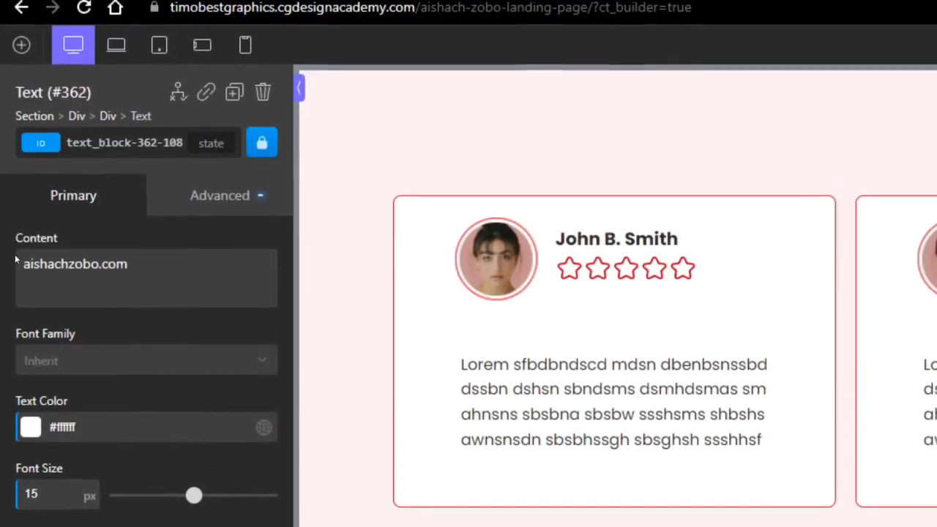
left_click(20, 262)
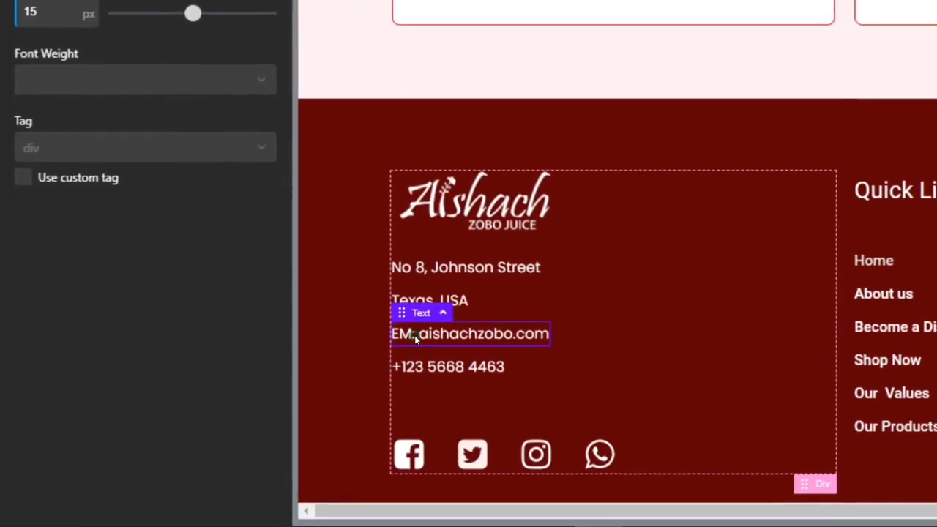
left_click(414, 334)
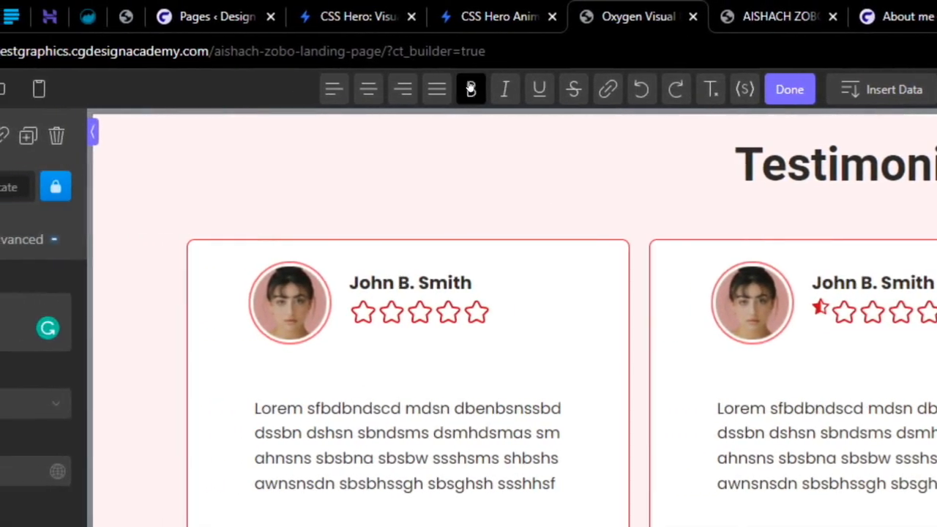
left_click(471, 87)
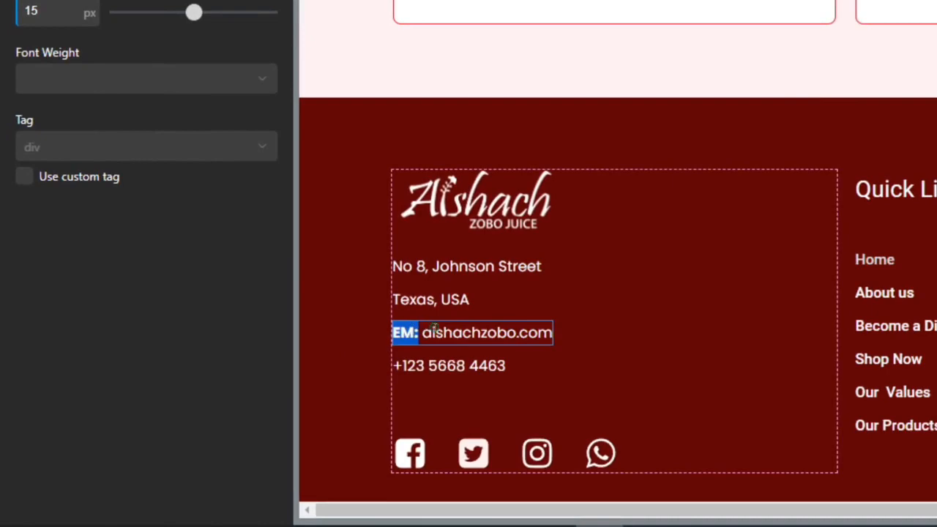
left_click(435, 330)
Prefix the footer's phone number line with "PH:" and make only that prefix bold
left_click(399, 364)
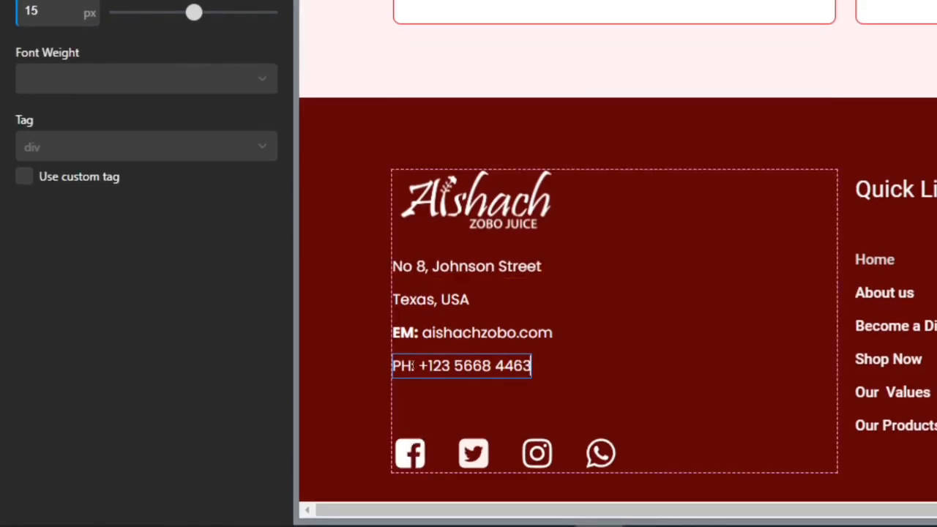
left_click(417, 367)
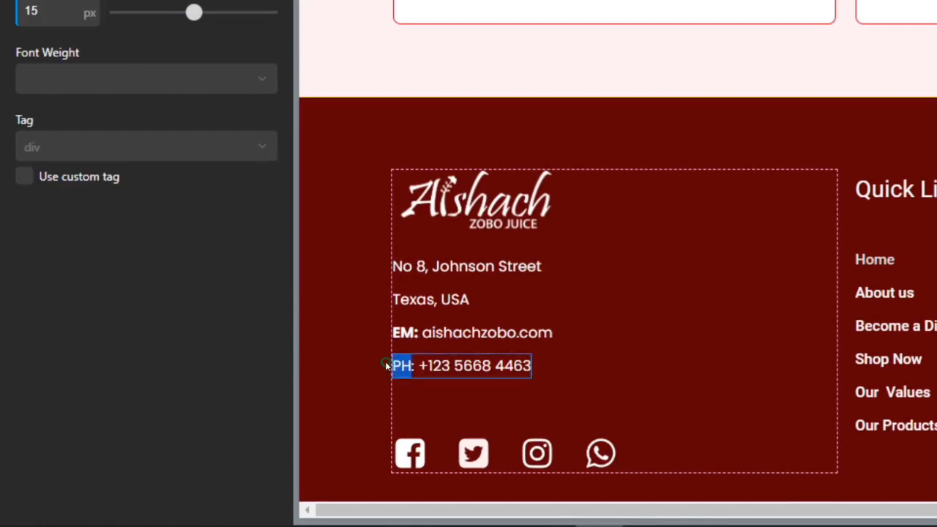
left_click(415, 368)
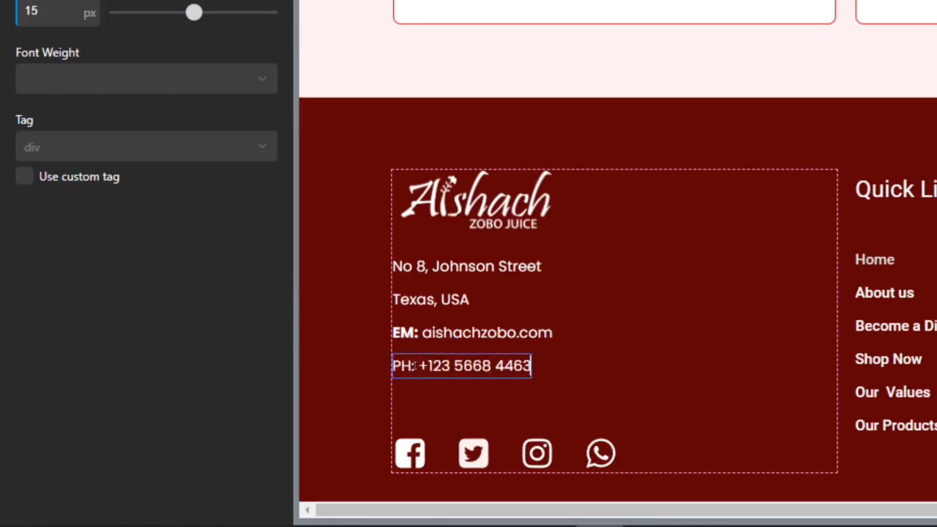
left_click(418, 368)
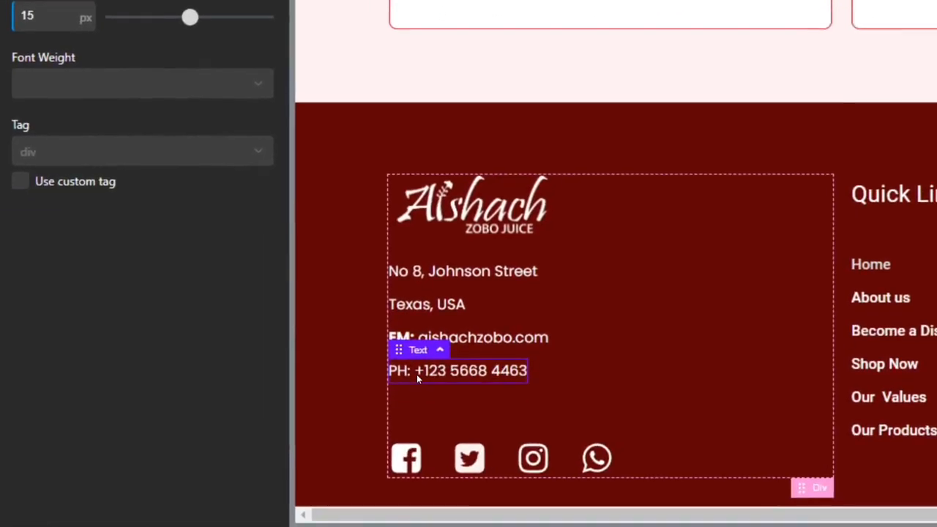
left_click(412, 373)
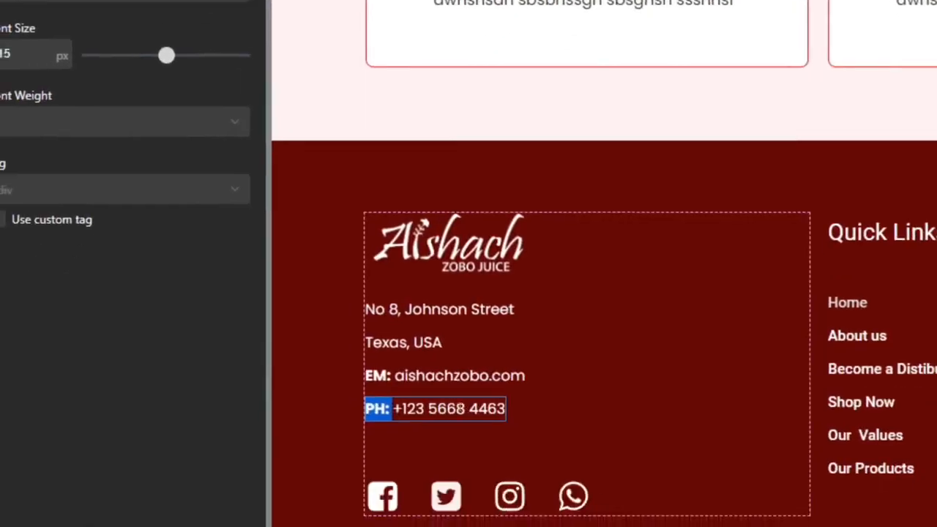
left_click(654, 480)
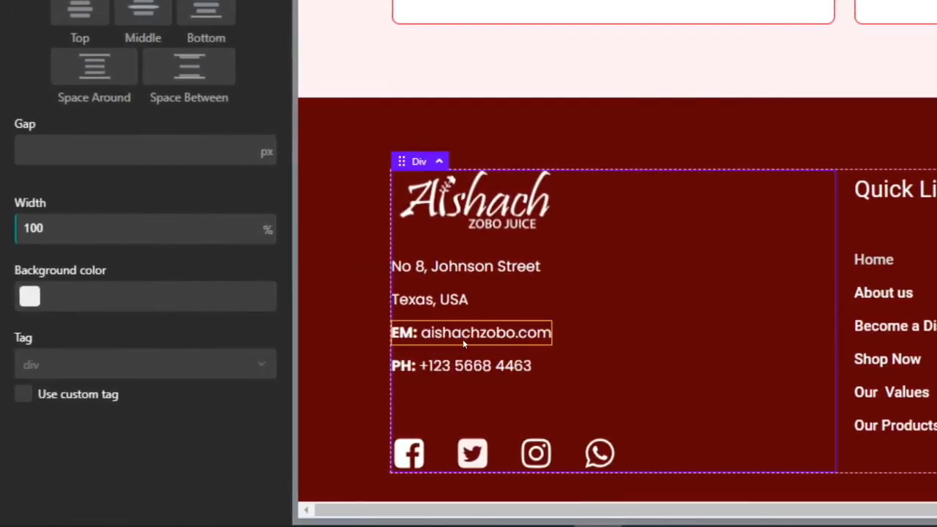
left_click(453, 333)
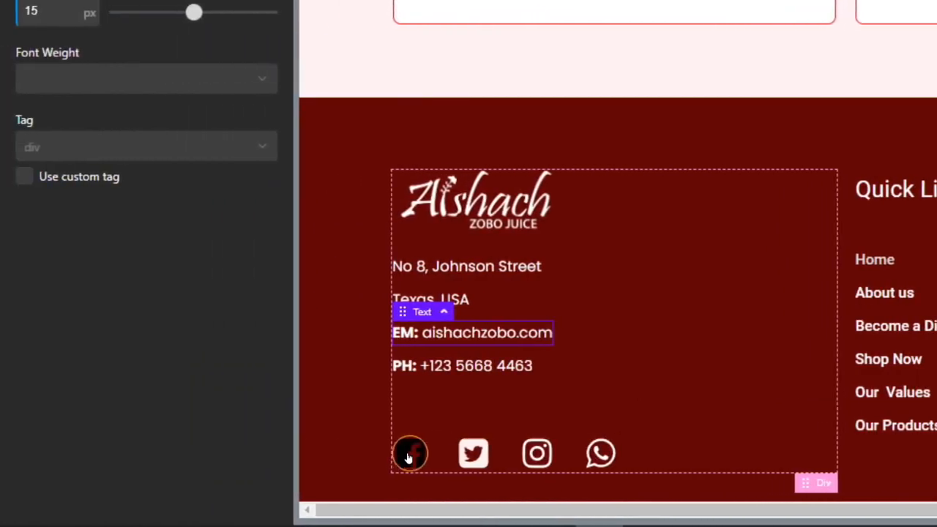
Set the footer Facebook icon's color in its hover state to a light salmon pink
left_click(410, 453)
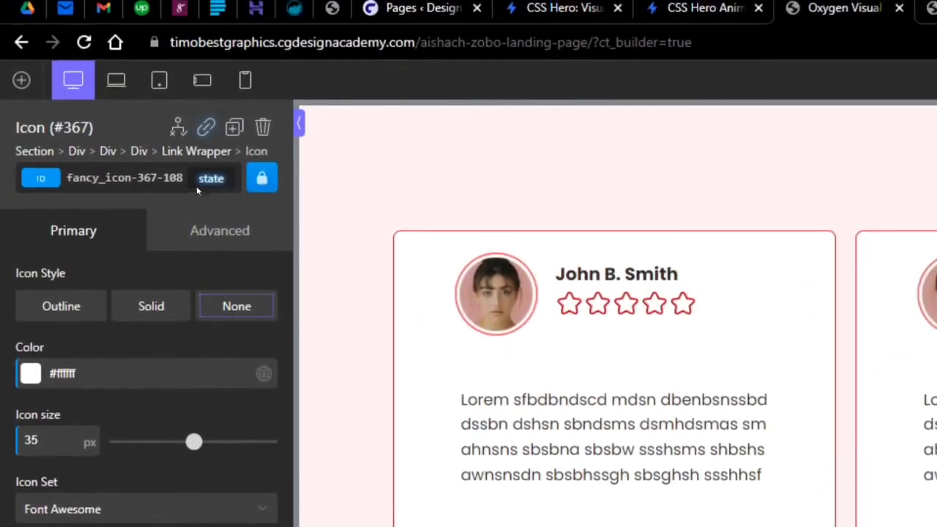
left_click(201, 186)
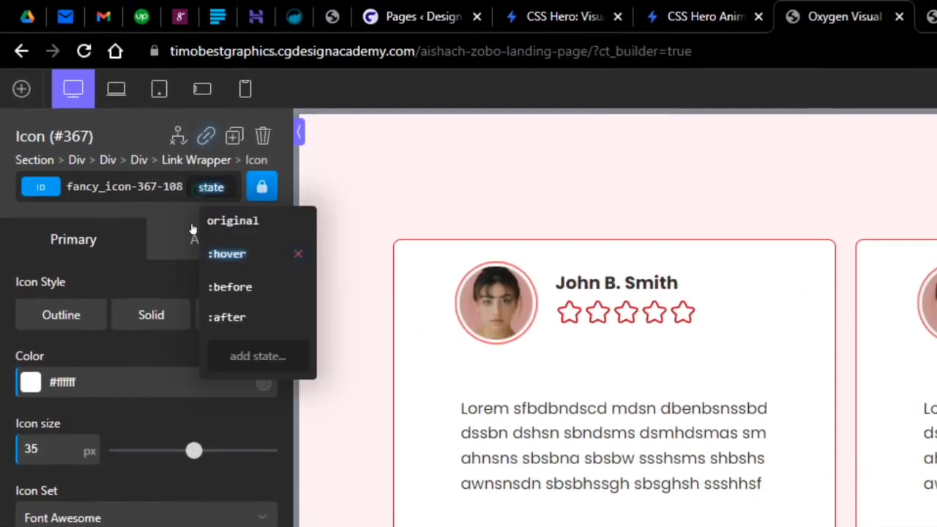
left_click(224, 254)
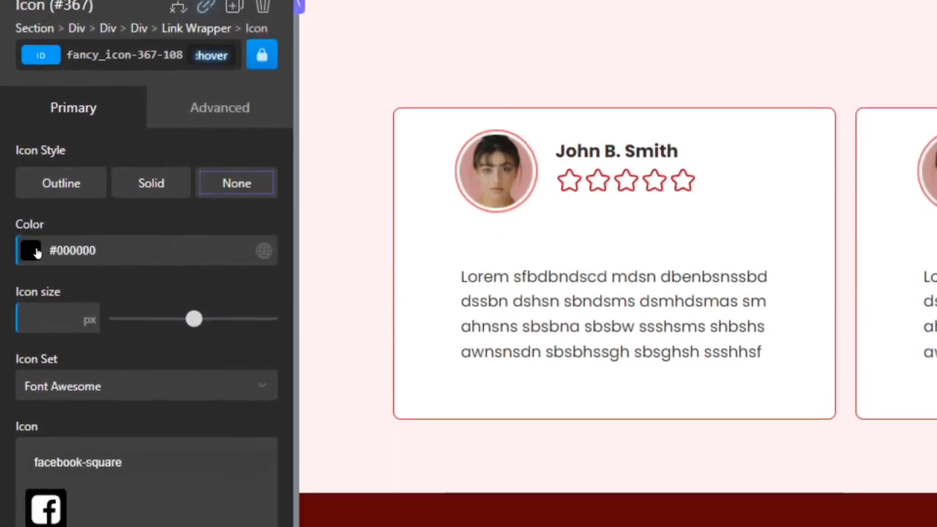
left_click(30, 381)
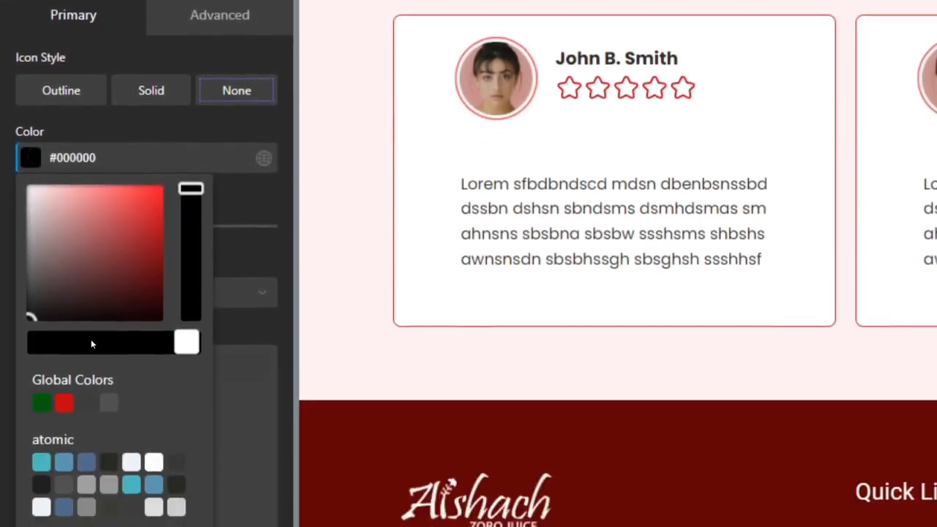
left_click(64, 402)
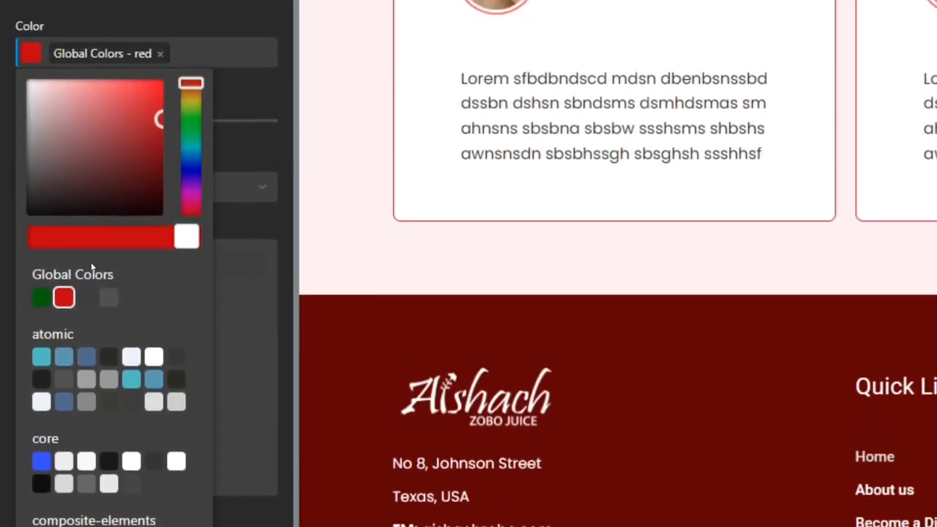
left_click(79, 82)
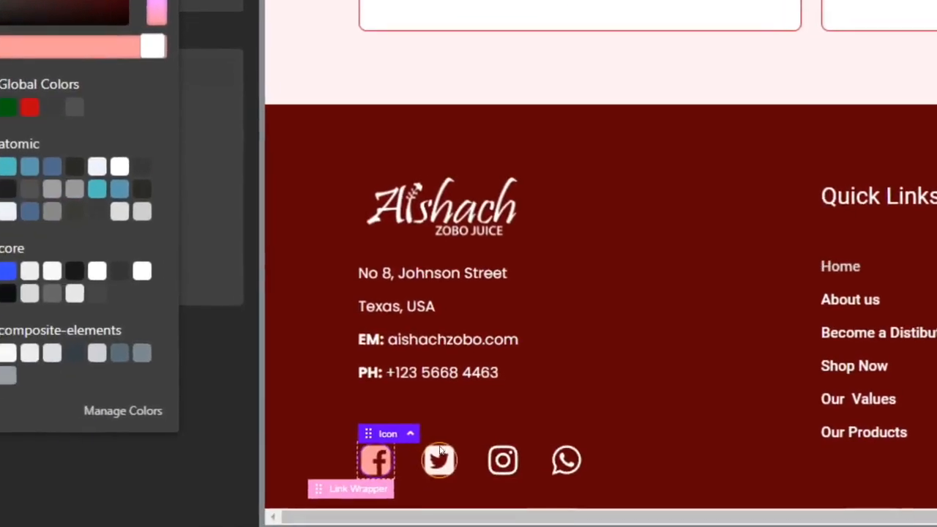
left_click(499, 378)
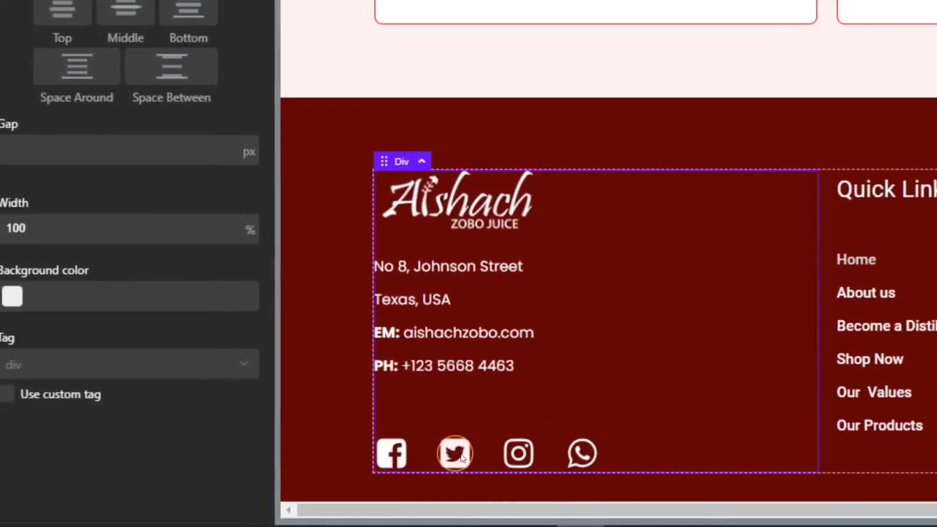
Check the Twitter icon's color settings and preview the Facebook icon's hover effect
left_click(466, 455)
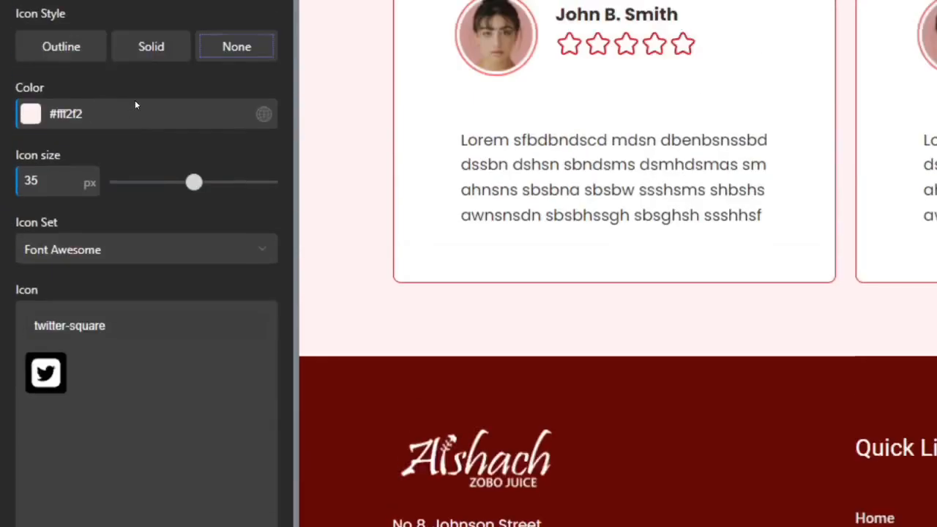
left_click(130, 169)
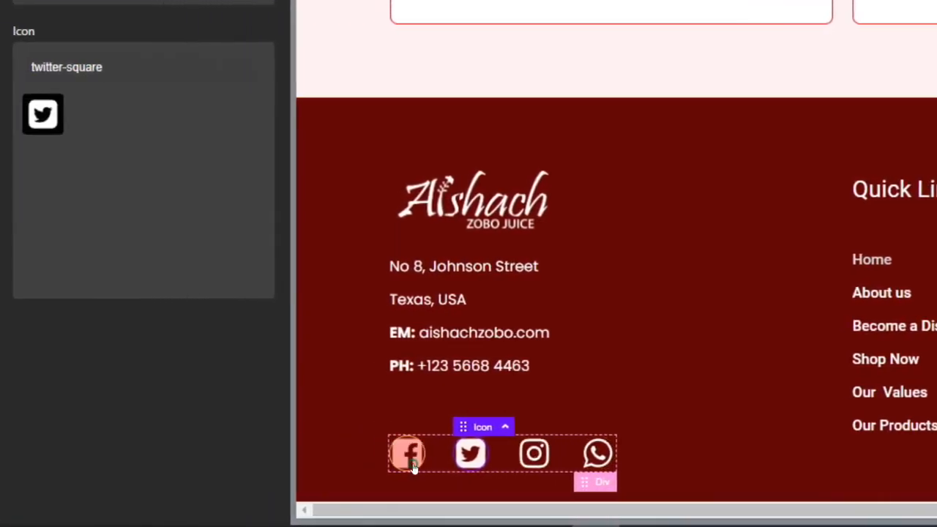
left_click(348, 457)
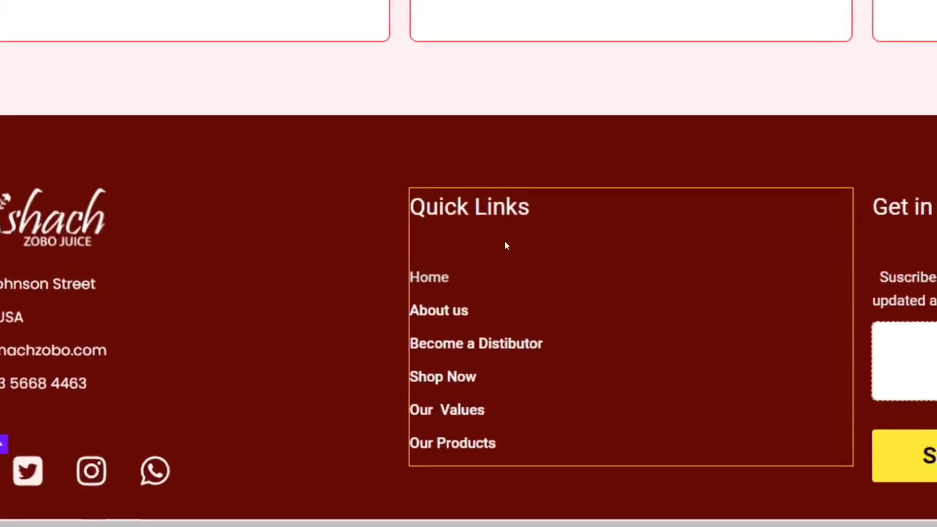
Delete the white box above the SUSCRIBE button in the footer and left-align the newsletter text
left_click(497, 345)
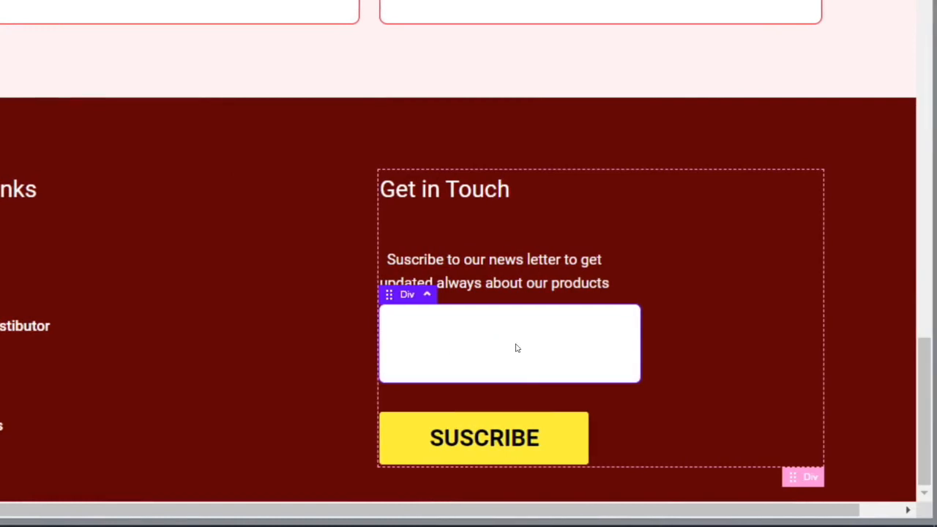
key("Delete")
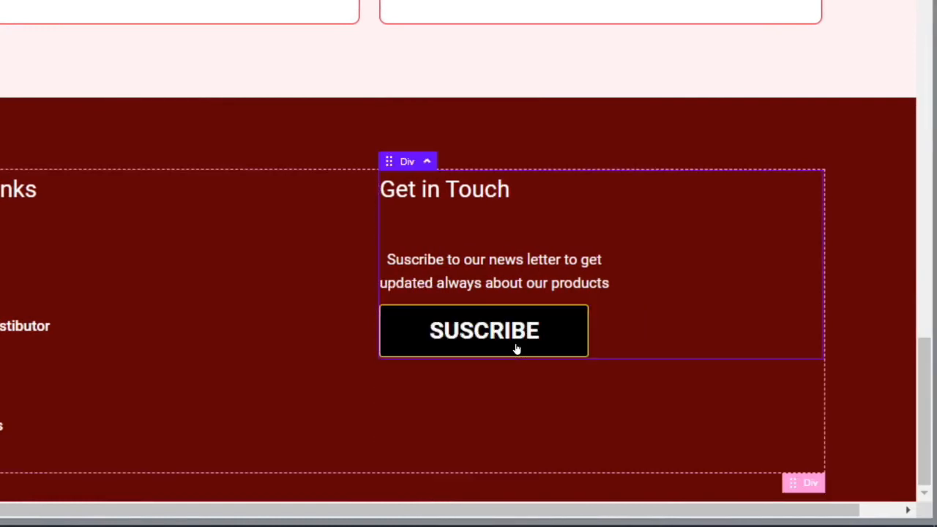
left_click(437, 272)
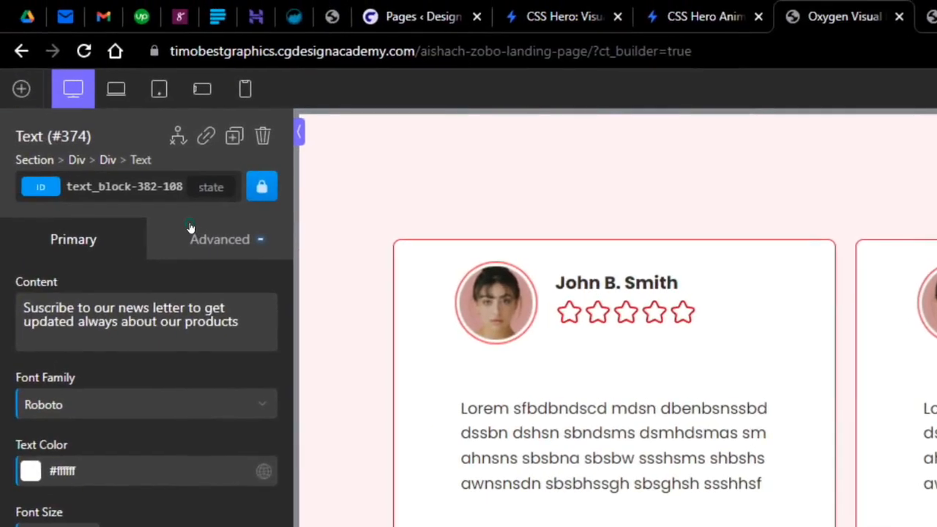
left_click(190, 229)
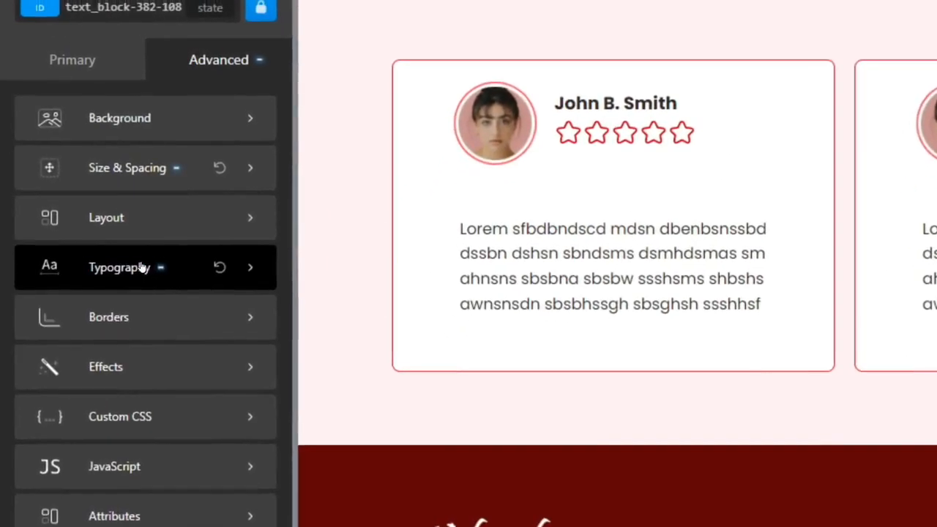
left_click(147, 266)
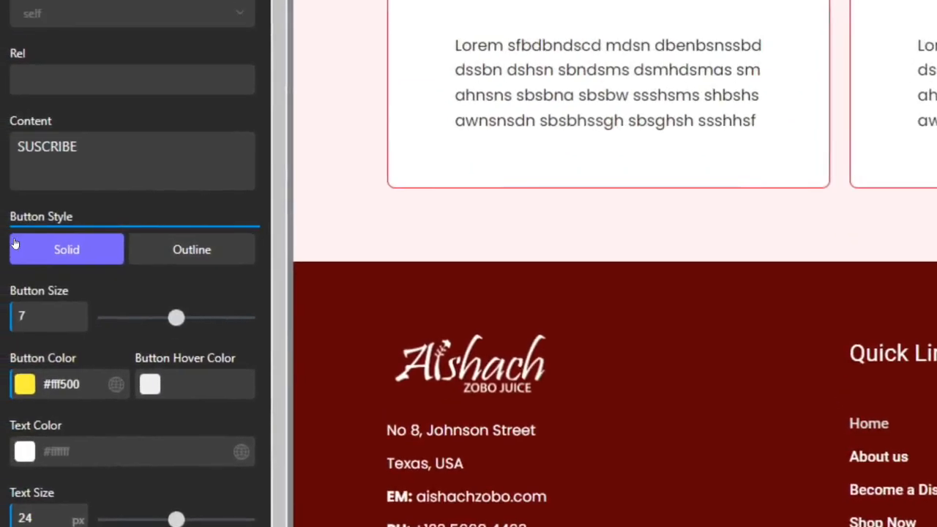
Set the footer SUSCRIBE button's color to white (#ffffff)
left_click(22, 385)
left_click_drag(28, 436, 1, 381)
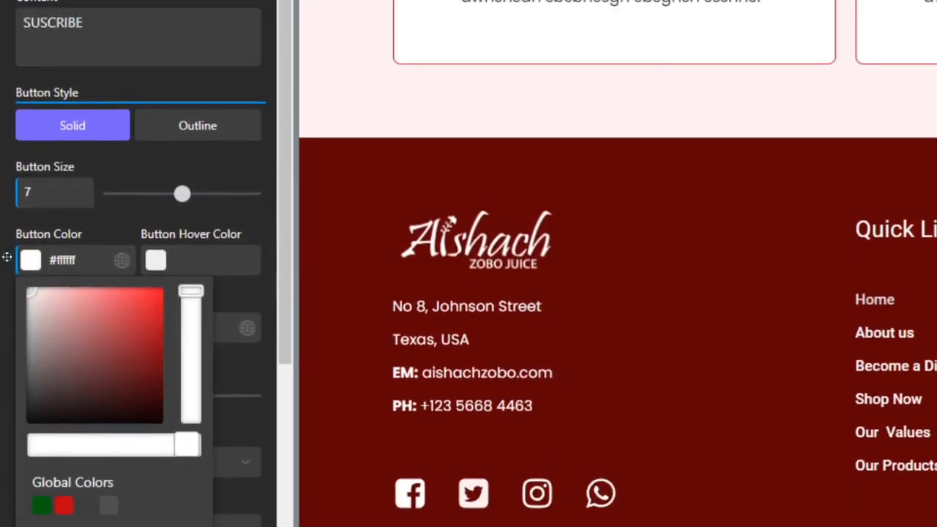
left_click(6, 256)
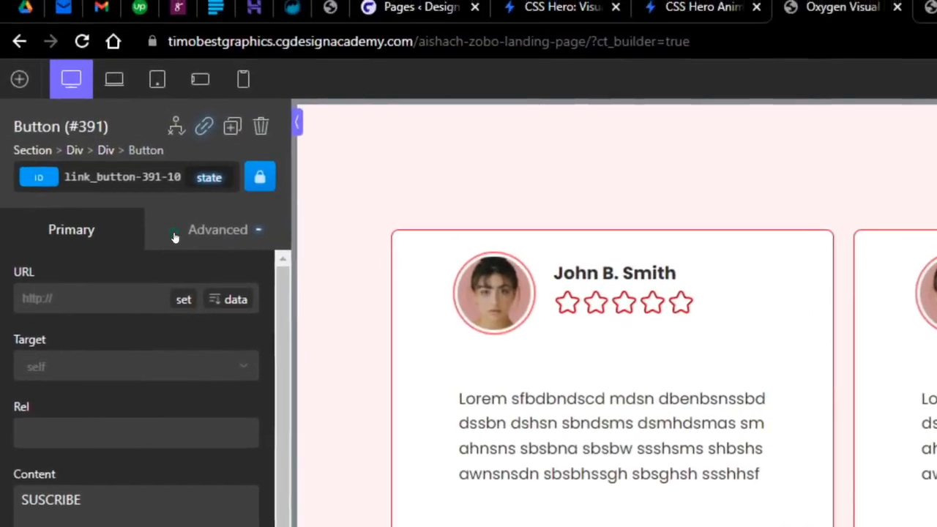
Open the background color of the SUSCRIBE button's hover state for editing
left_click(177, 236)
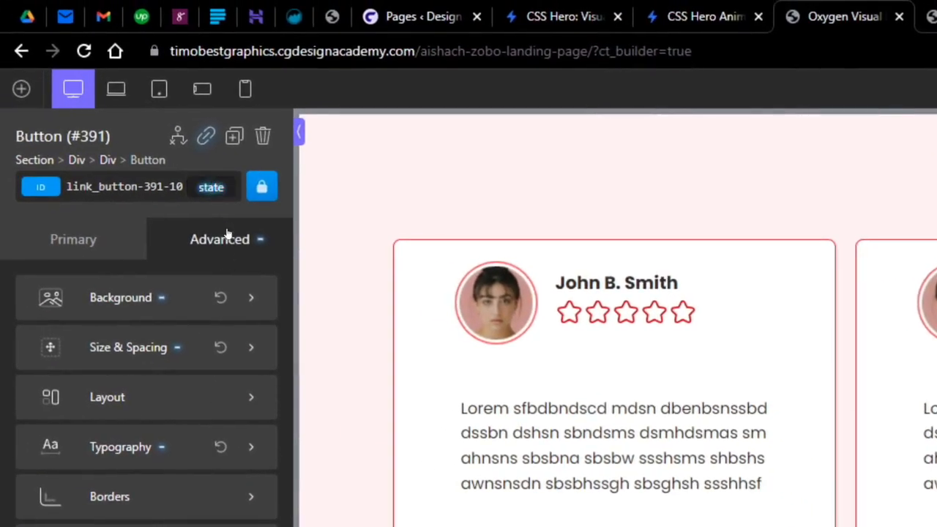
left_click(227, 259)
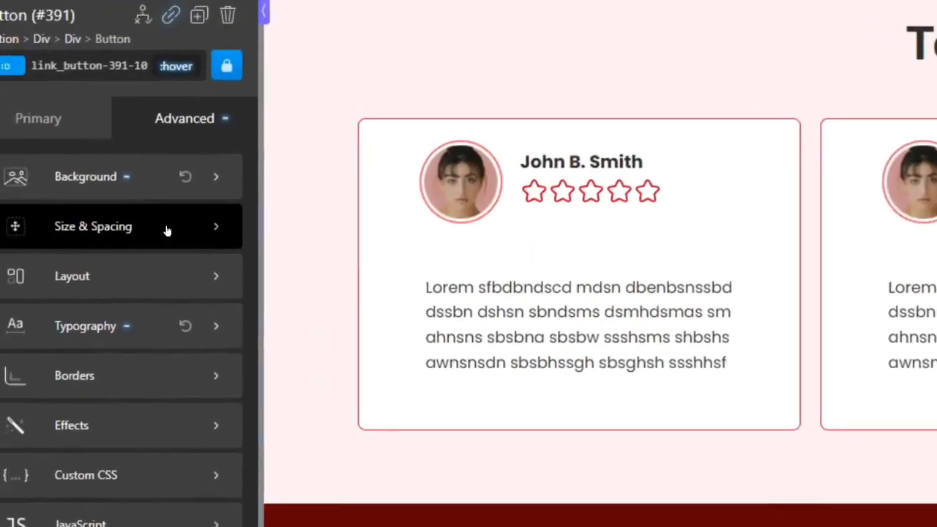
left_click(155, 286)
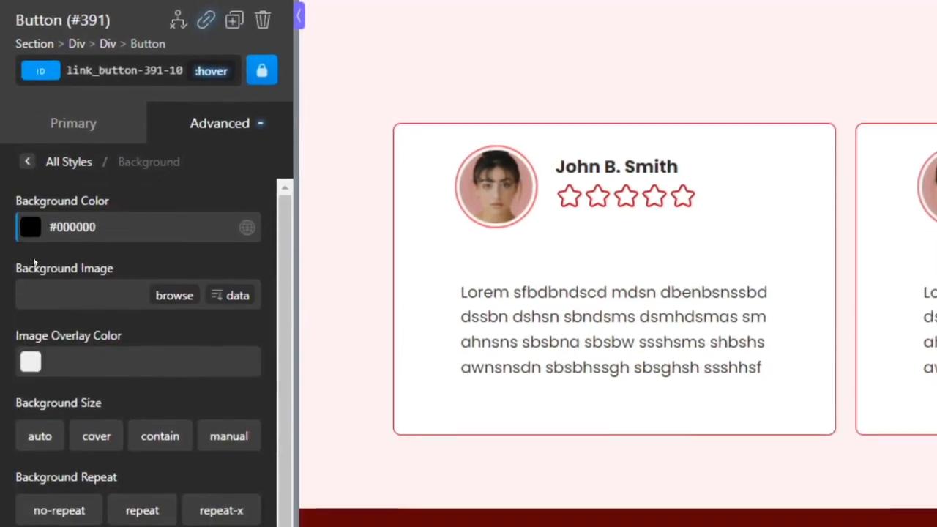
left_click(26, 265)
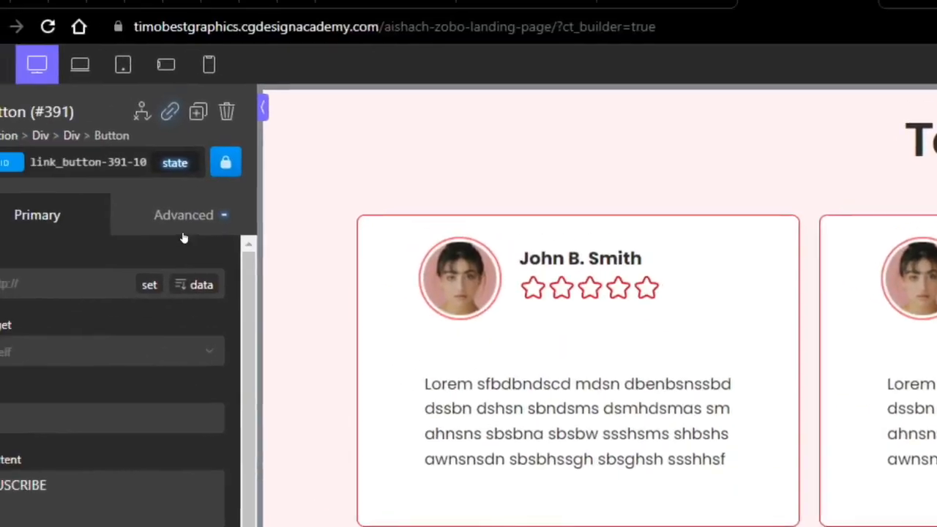
Open the transition effect settings for the SUSCRIBE button's normal state
left_click(184, 216)
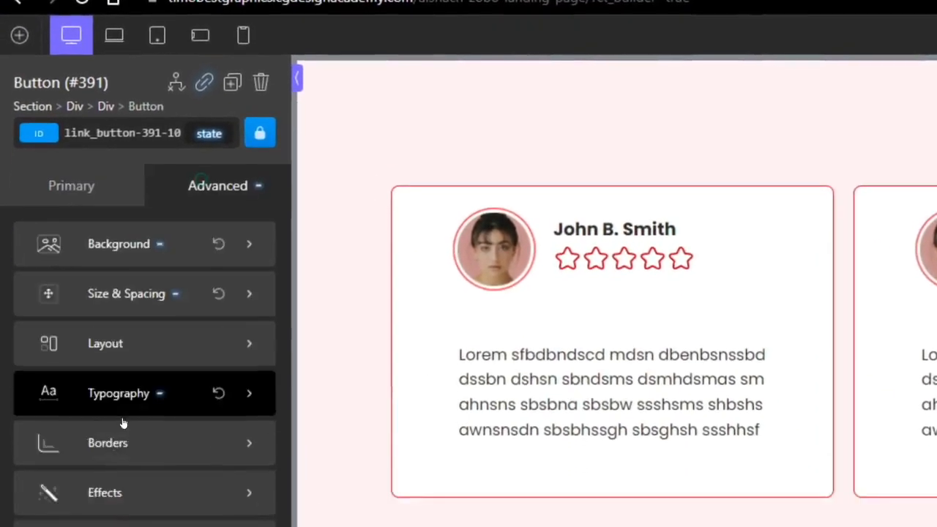
left_click(117, 283)
left_click(96, 177)
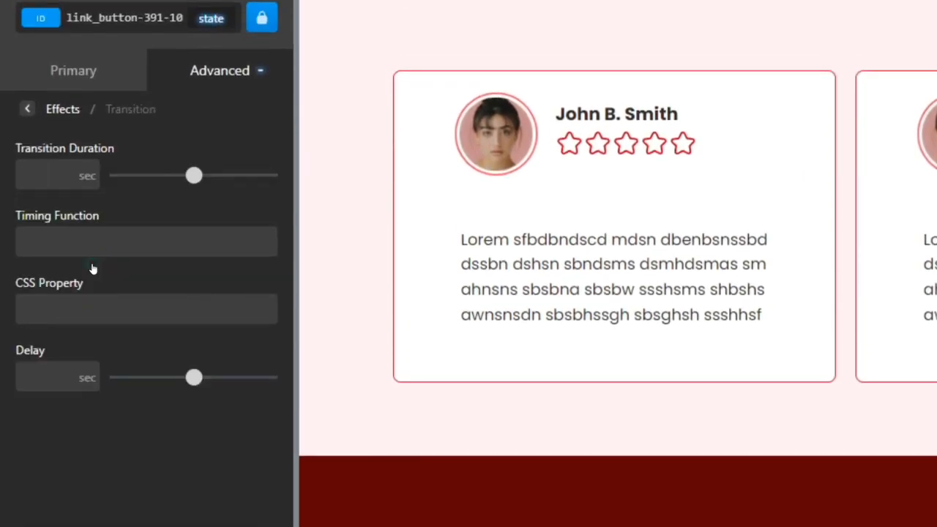
left_click(51, 241)
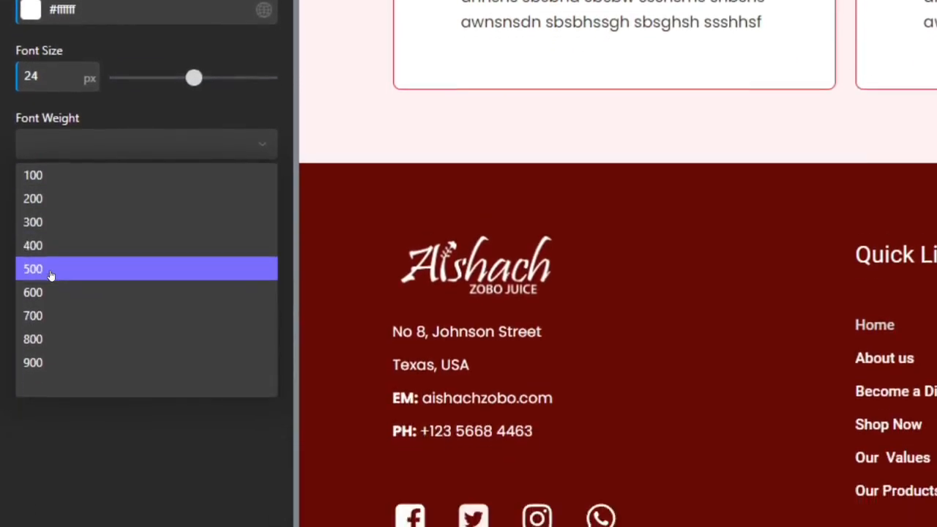
Set the Get in Touch heading's font weight to 500 and adjust the footer section's bottom padding
left_click(50, 265)
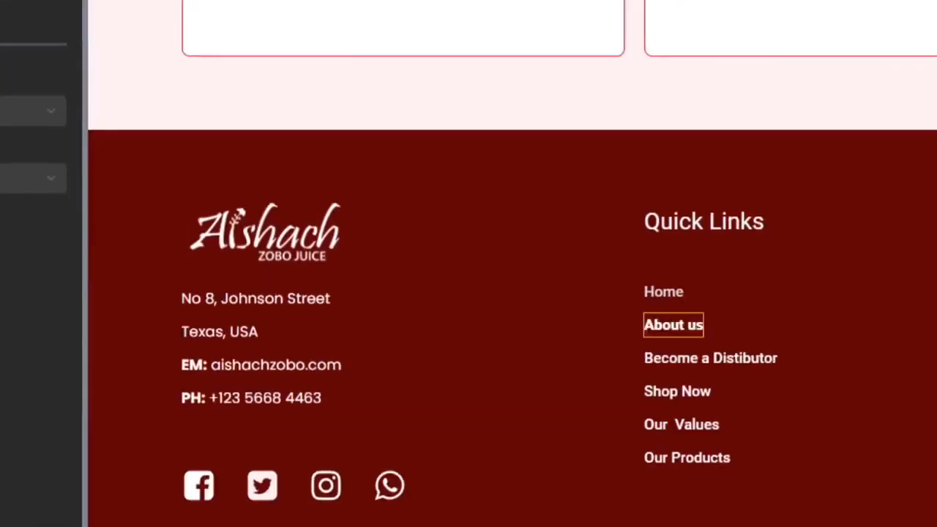
scroll(585, 267, "down", 3)
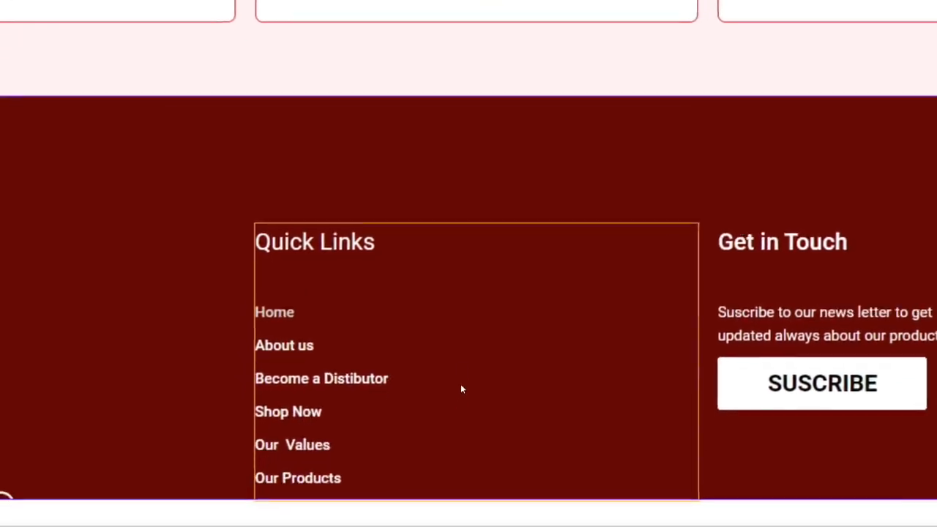
scroll(827, 344, "up", 2)
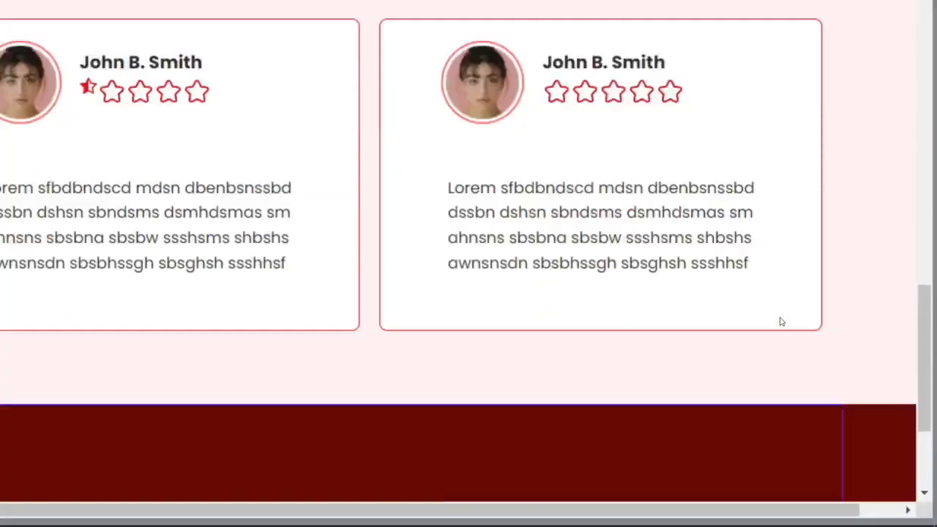
scroll(826, 343, "down", 2)
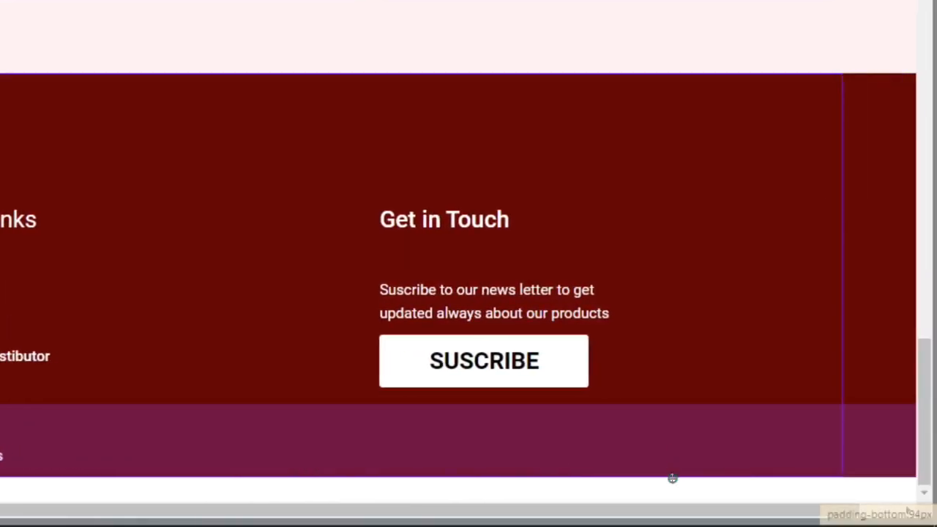
left_click_drag(672, 472, 669, 450)
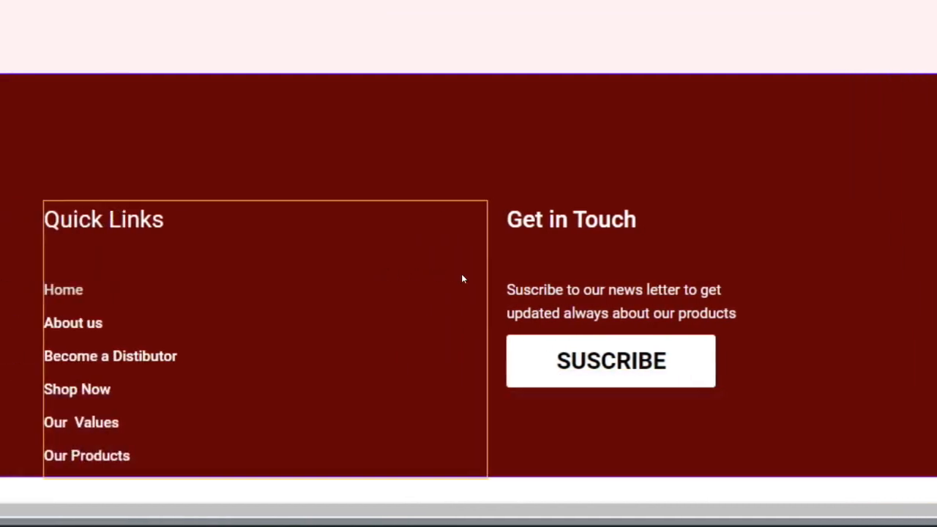
Save the page changes and reload the live Aishach Zobo landing page to preview them
scroll(468, 265, "up", 4)
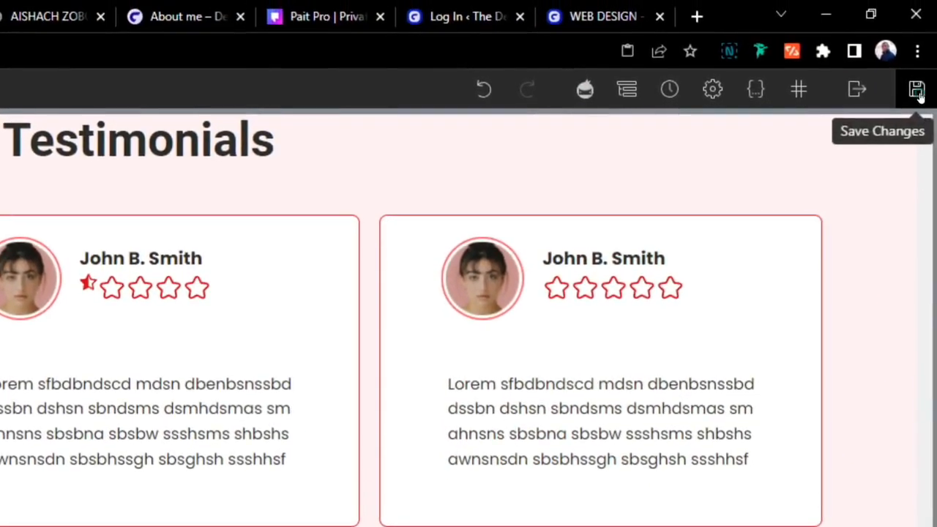
left_click(914, 88)
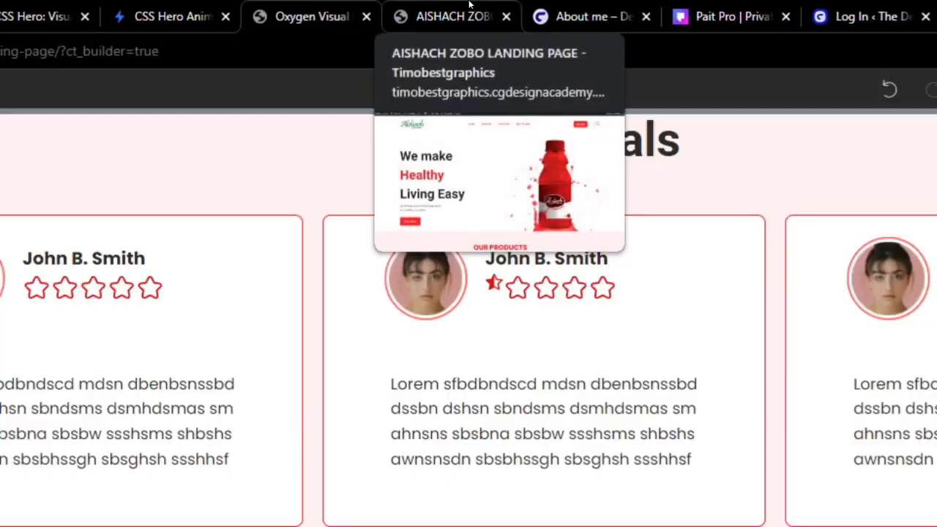
left_click(469, 5)
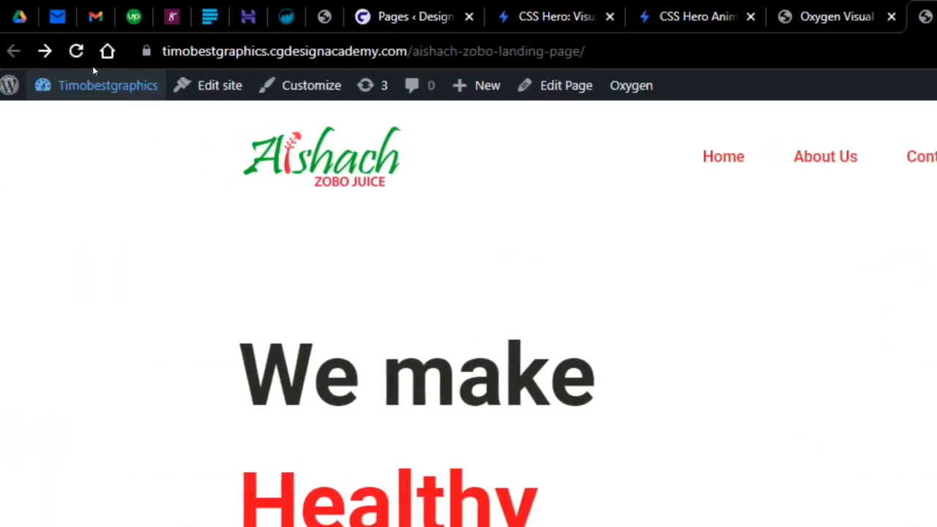
left_click(84, 50)
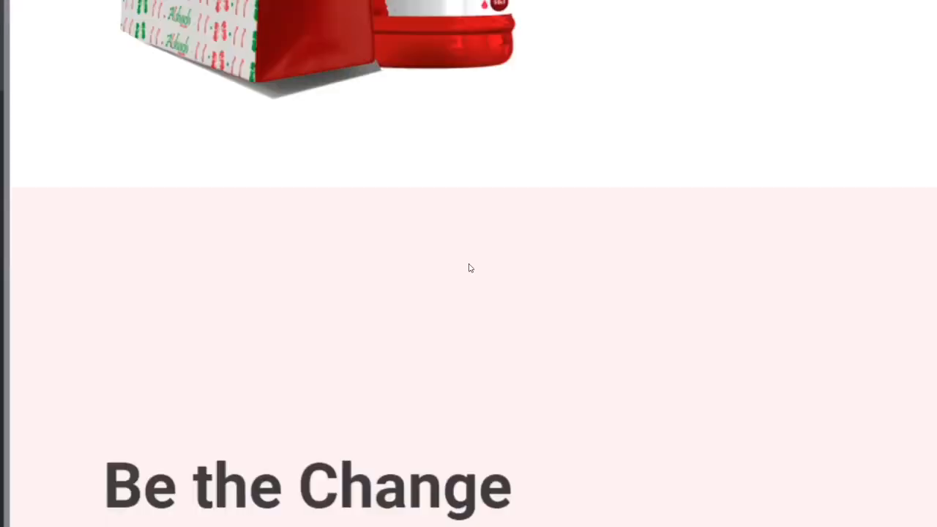
Set the hero section's height to 100 vh
scroll(471, 268, "up", 20)
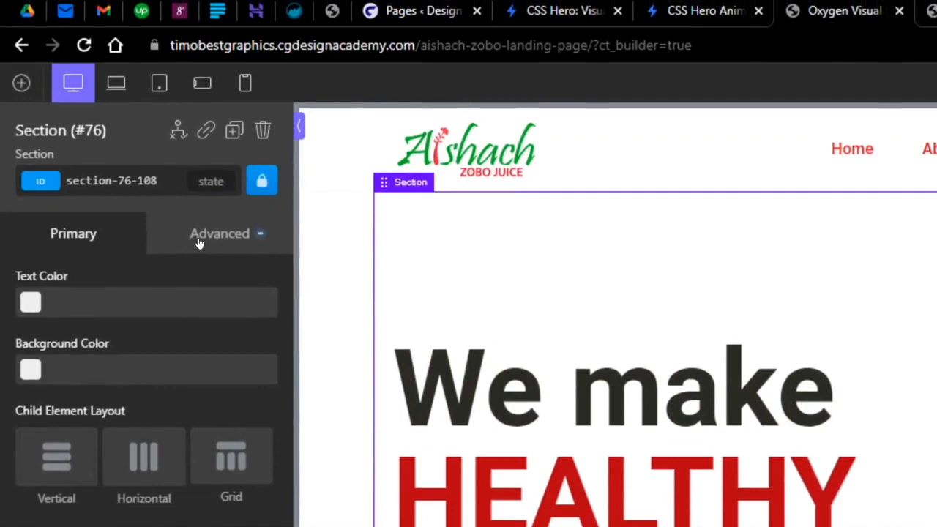
left_click(198, 243)
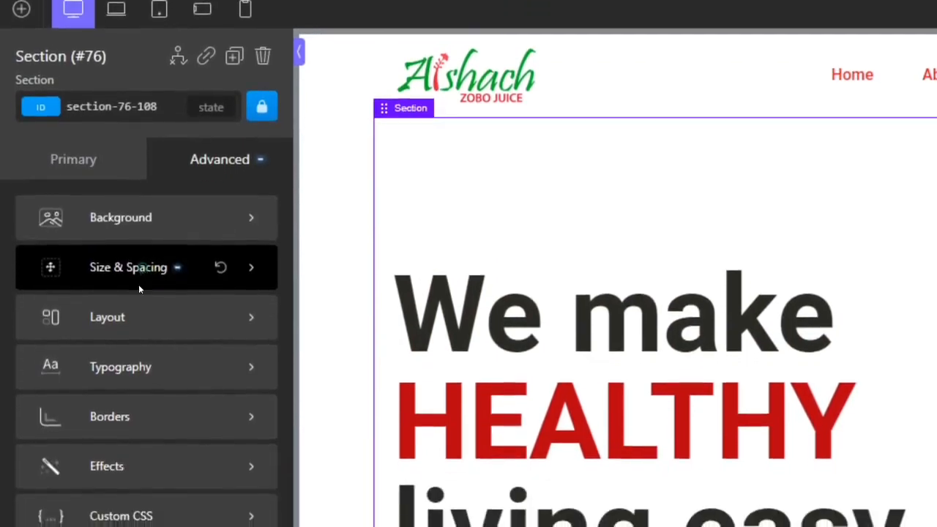
left_click(139, 344)
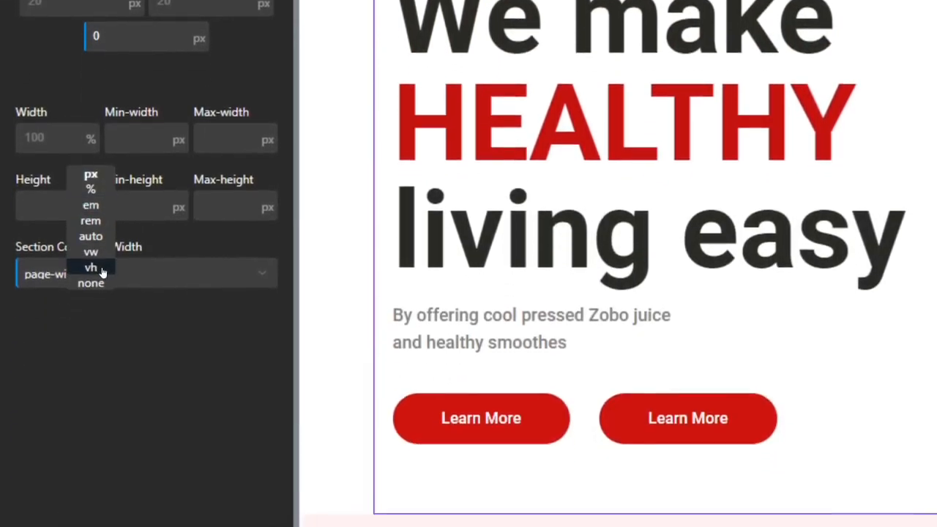
left_click(90, 320)
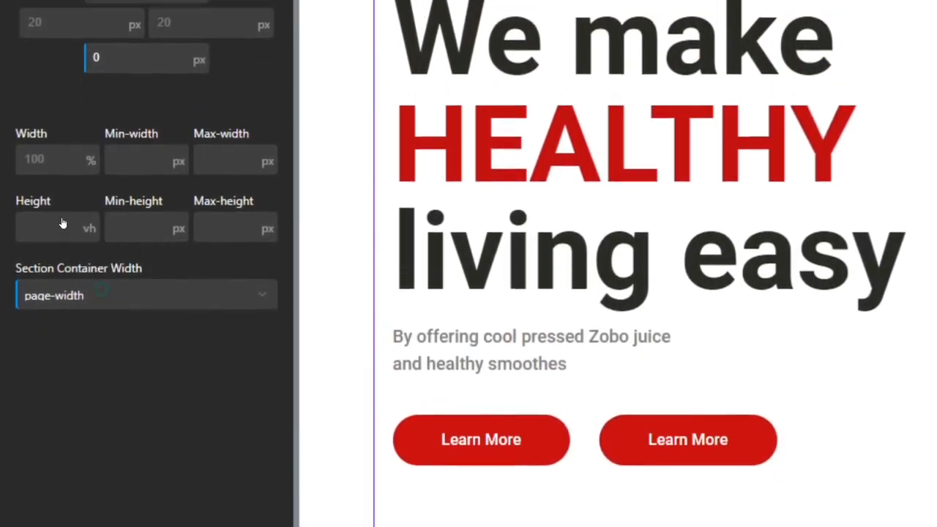
left_click(59, 249)
type("100")
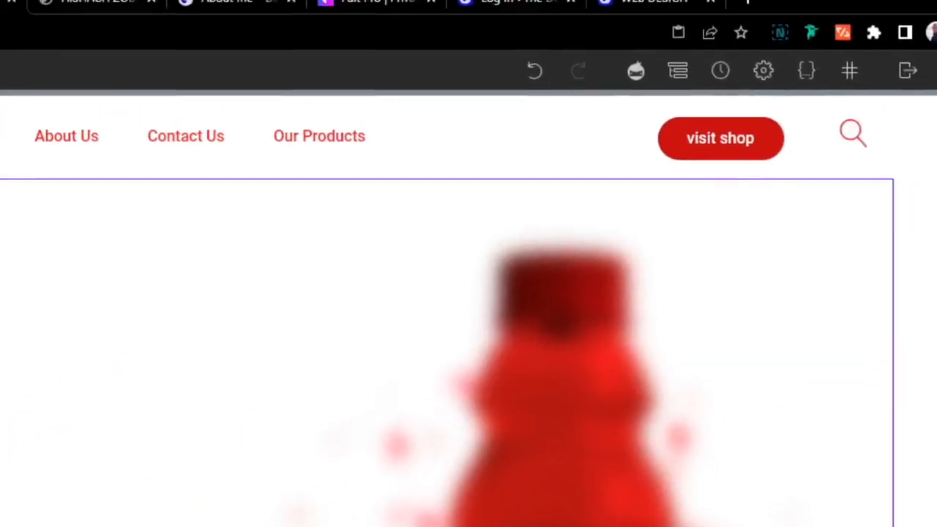
Save the page and review the hero section on the live landing page
left_click(916, 87)
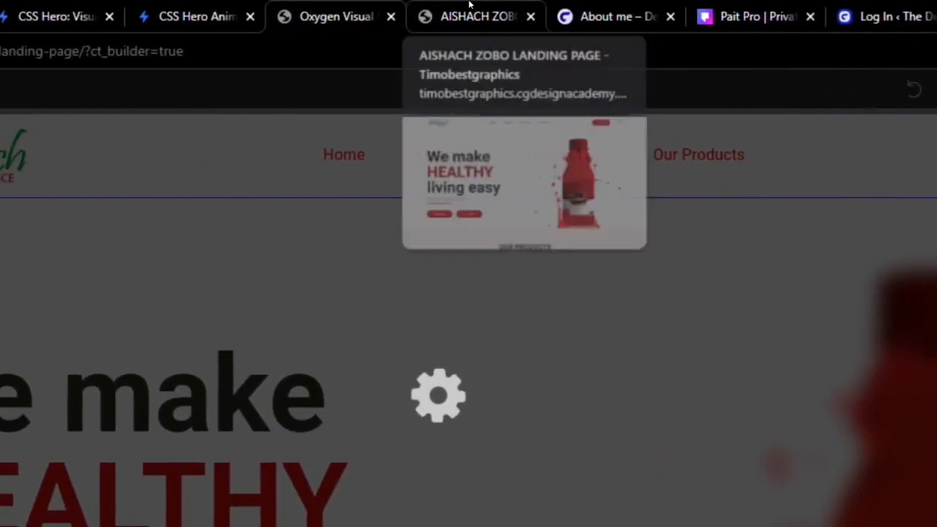
left_click(469, 6)
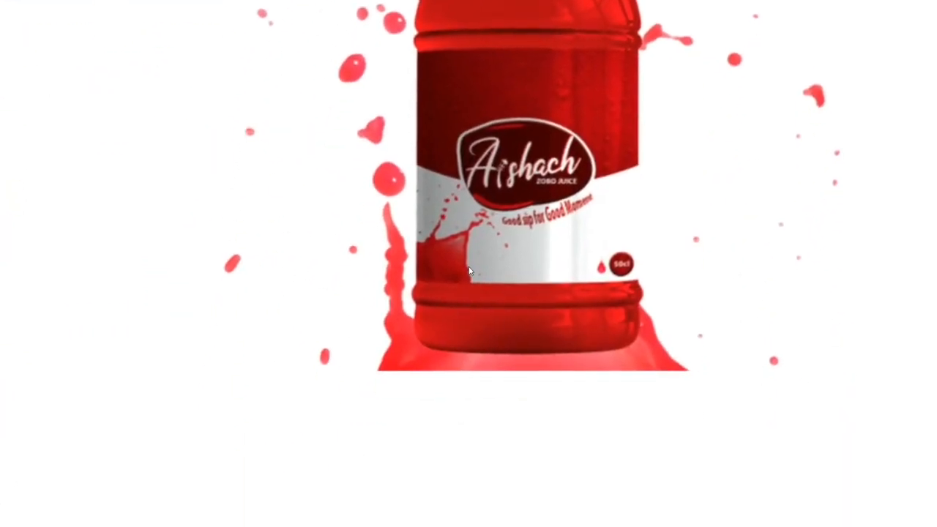
scroll(469, 268, "down", 5)
scroll(470, 268, "up", 5)
scroll(470, 268, "up", 2)
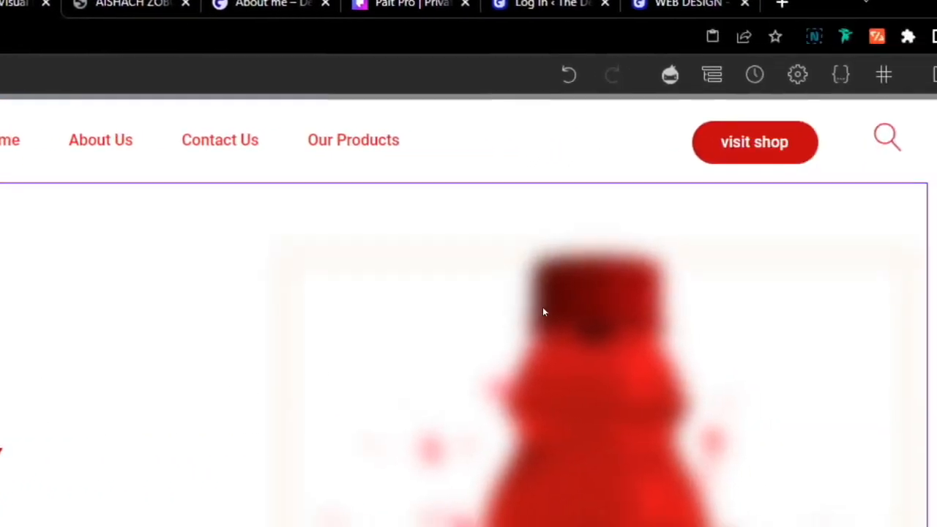
Adjust the OUR PRODUCTS heading's spacing, with a bottom margin separating it from the product cards
scroll(647, 292, "down", 10)
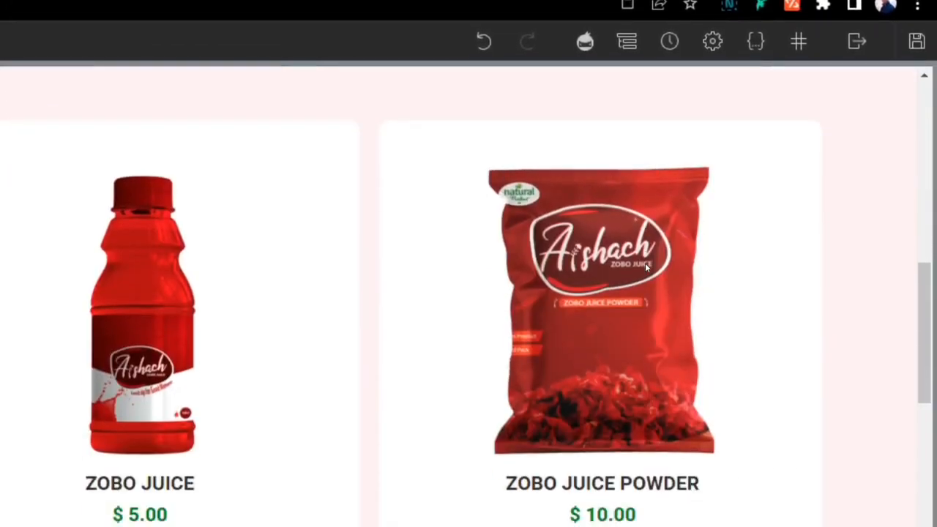
scroll(643, 267, "up", 5)
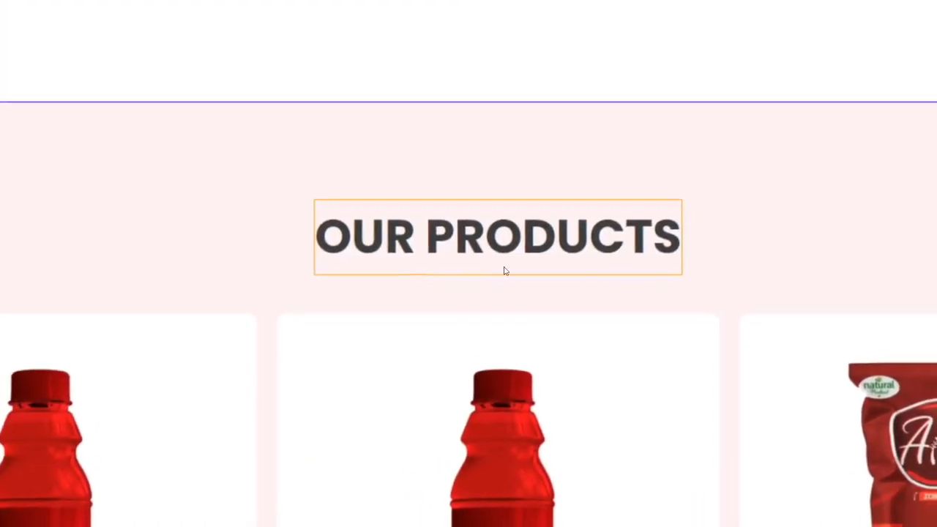
left_click(481, 237)
left_click(225, 245)
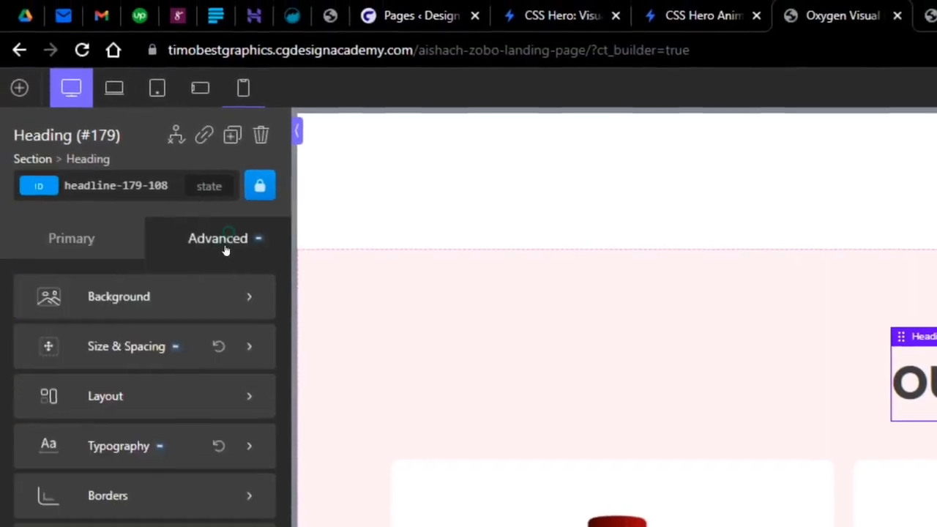
left_click(129, 306)
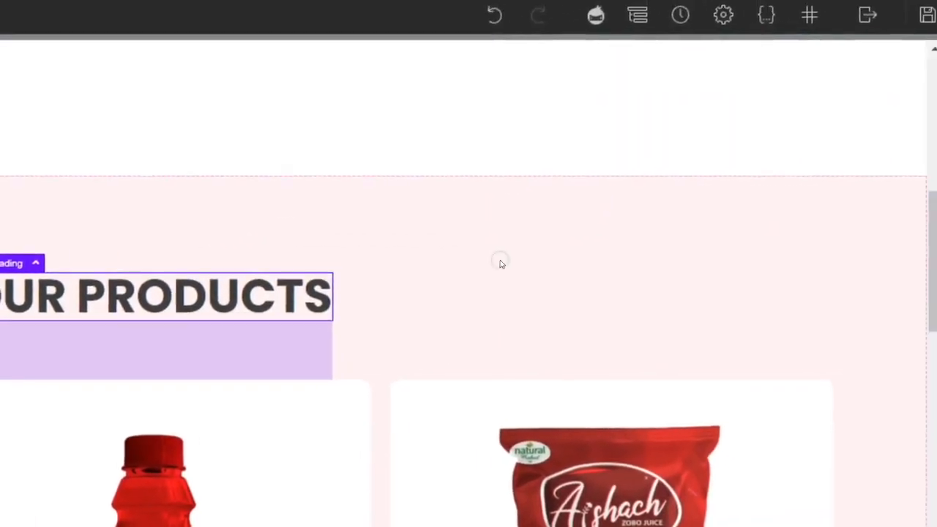
Align the contents of the Be the Change text block horizontally to the right
scroll(488, 264, "down", 10)
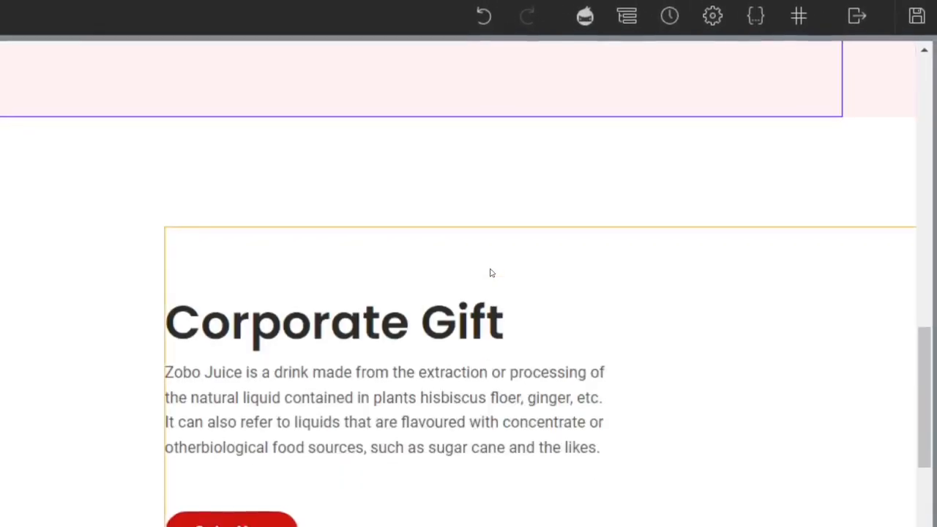
scroll(479, 267, "down", 3)
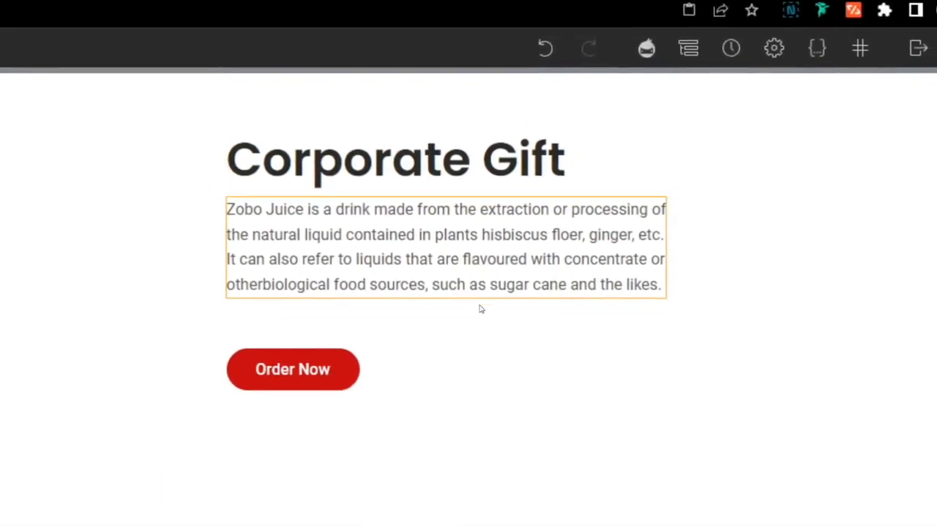
scroll(479, 254, "down", 6)
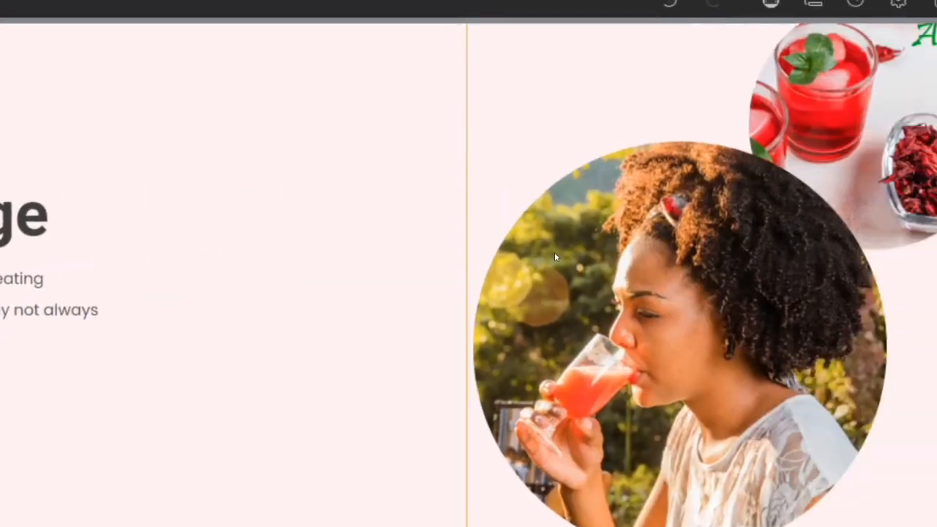
scroll(473, 267, "down", 5)
scroll(472, 266, "up", 12)
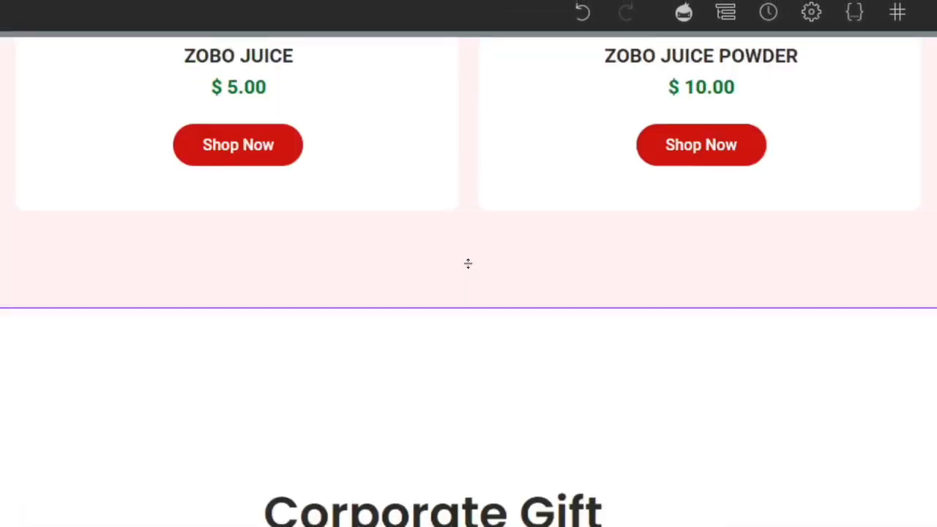
scroll(470, 268, "down", 4)
scroll(470, 268, "down", 5)
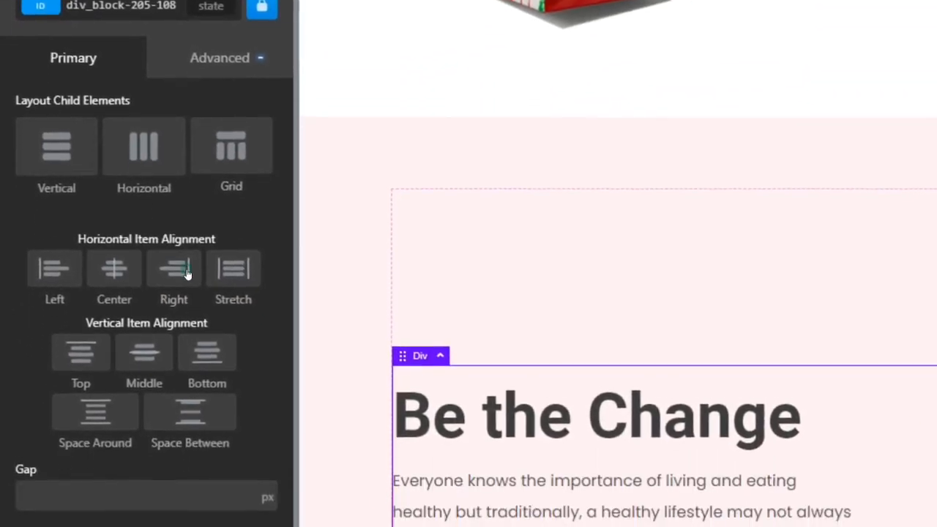
left_click(175, 334)
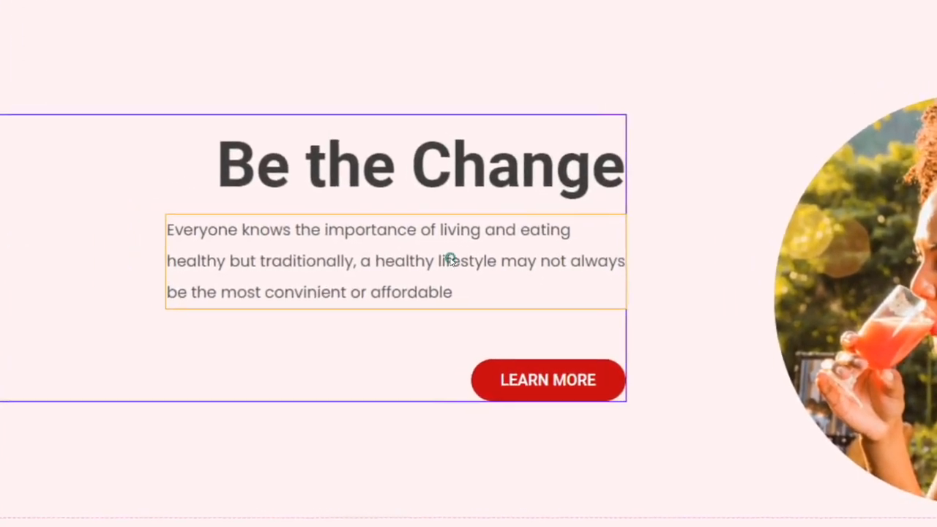
Set the text alignment of the paragraph under the Be the Change heading to right
left_click(379, 273)
left_click(176, 107)
left_click(115, 286)
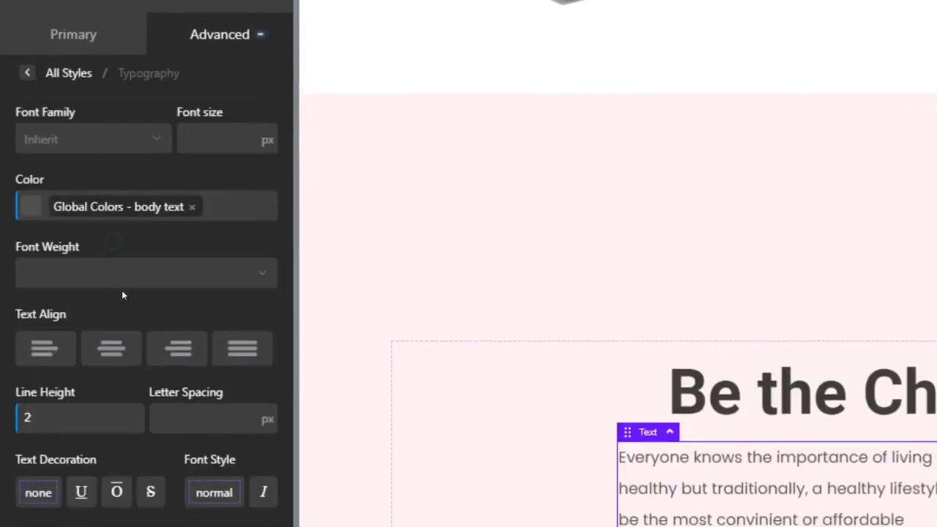
left_click(117, 268)
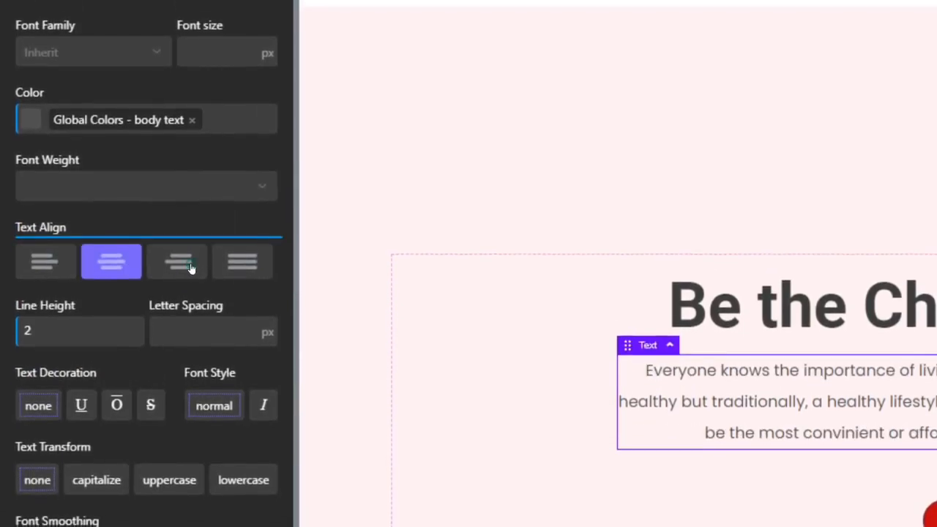
left_click(181, 270)
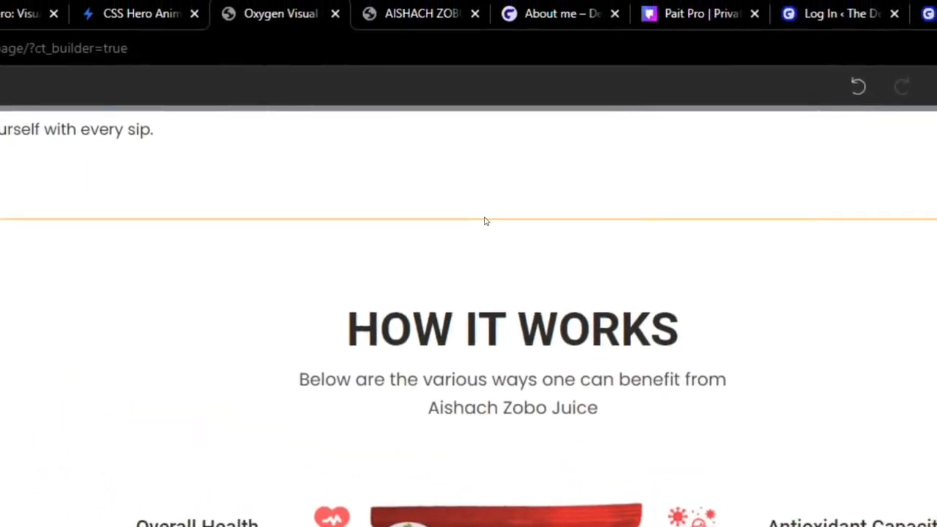
Give the HOW IT WORKS section a light grey #f2f2f2 background and lower its opacity
left_click(152, 439)
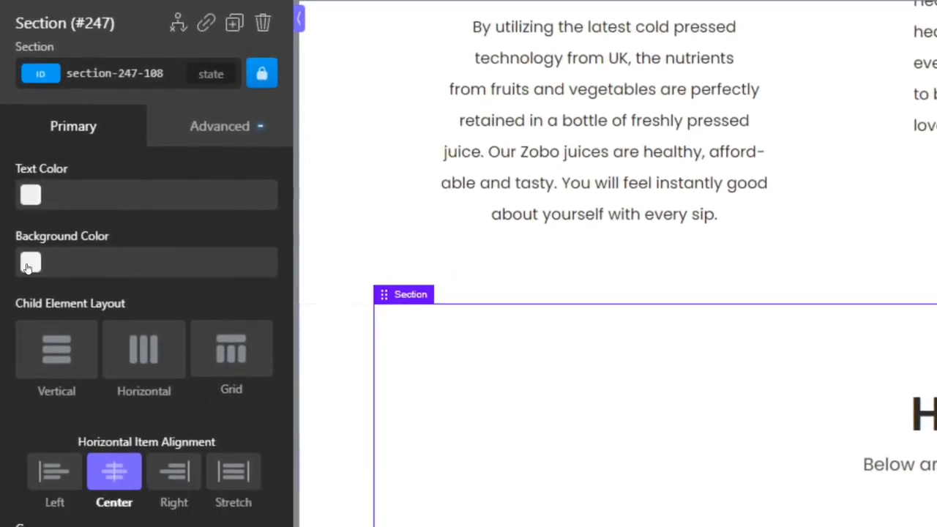
left_click(31, 314)
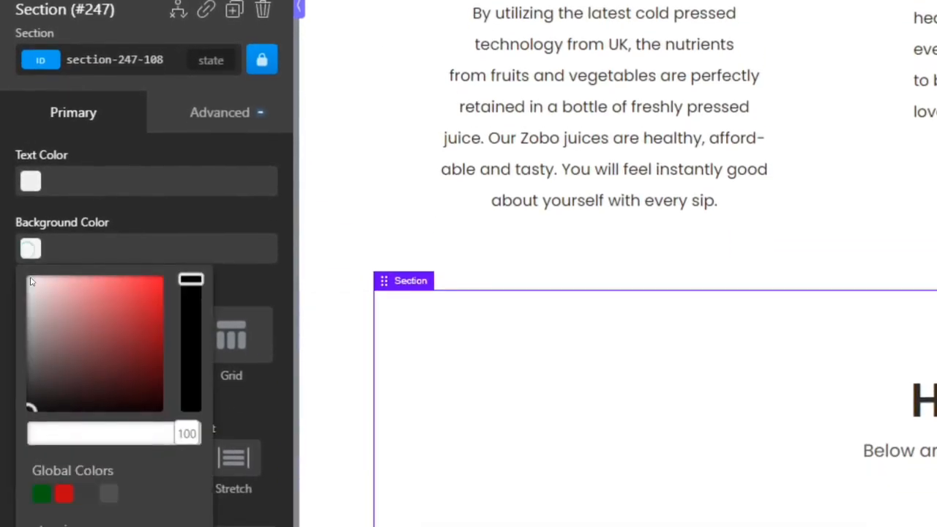
left_click(25, 347)
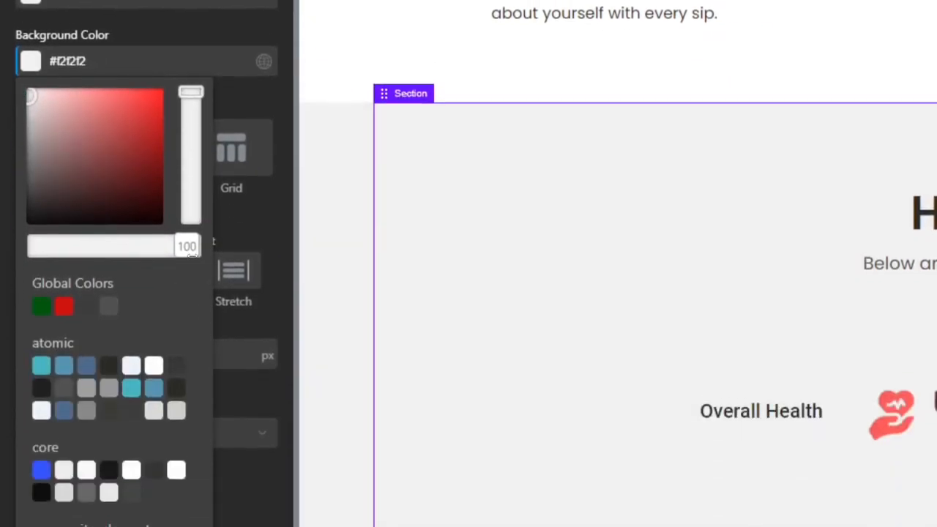
left_click_drag(189, 247, 129, 247)
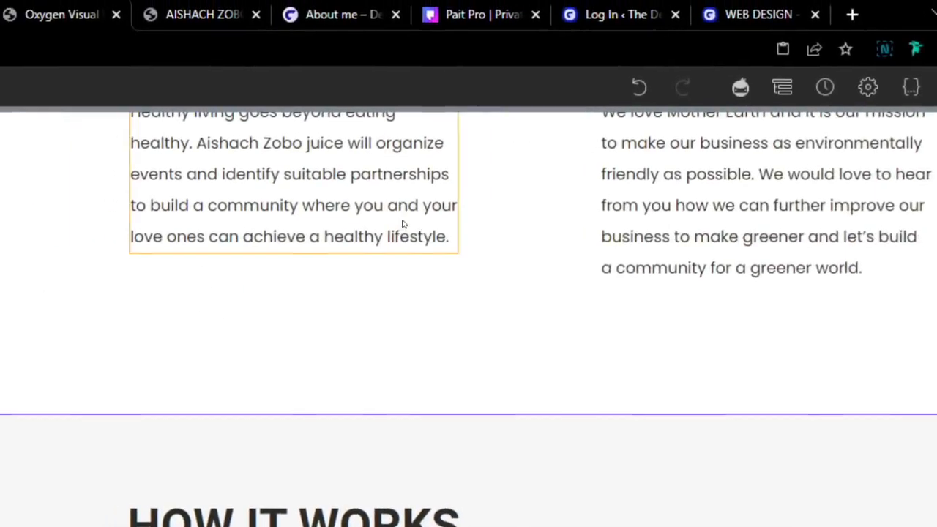
Change the Testimonials section's background color to white
scroll(436, 322, "down", 3)
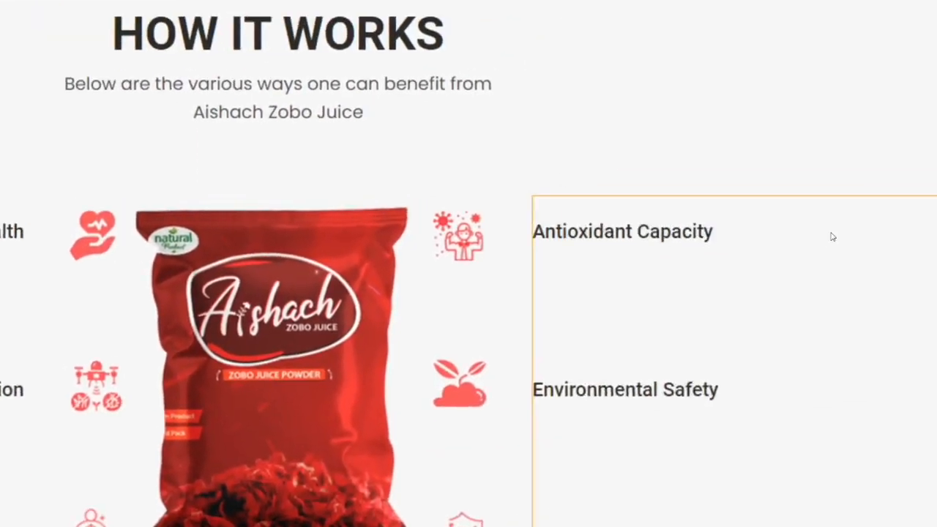
scroll(701, 267, "down", 4)
scroll(700, 267, "down", 7)
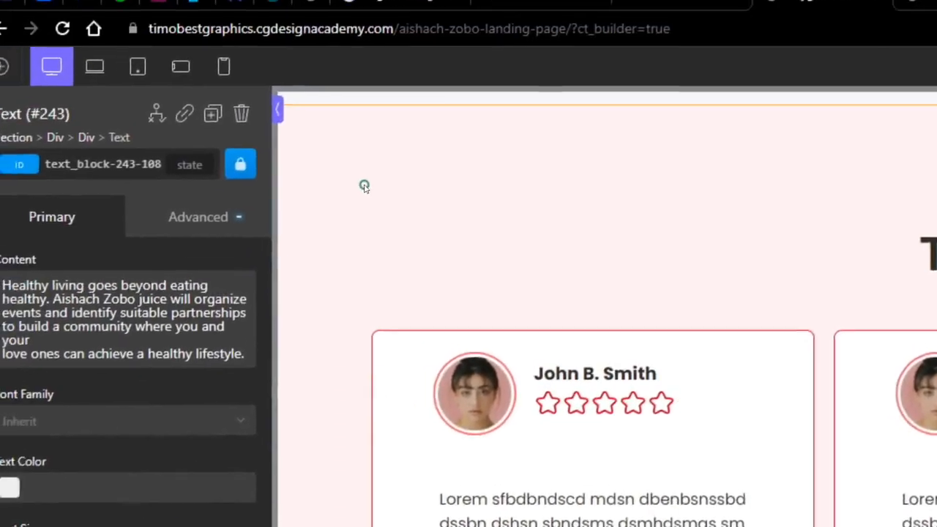
left_click(364, 184)
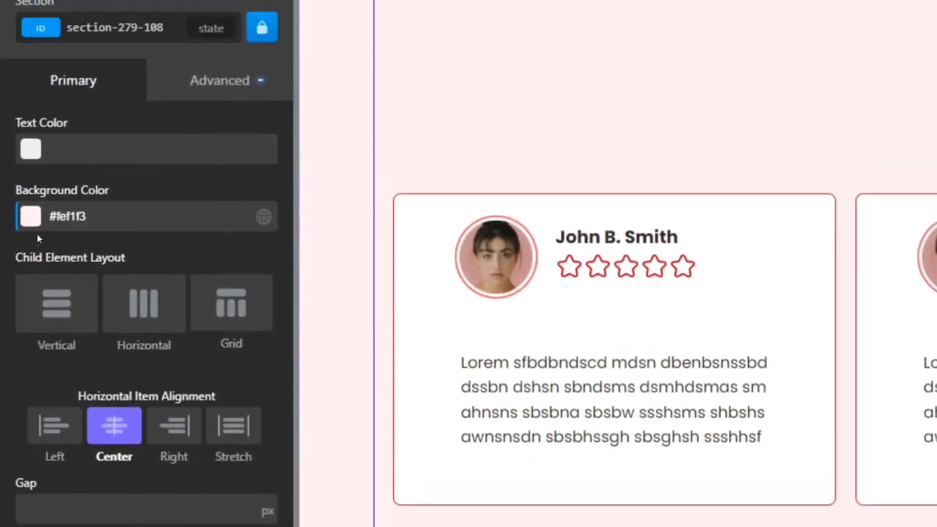
left_click(31, 218)
left_click_drag(30, 267, 3, 211)
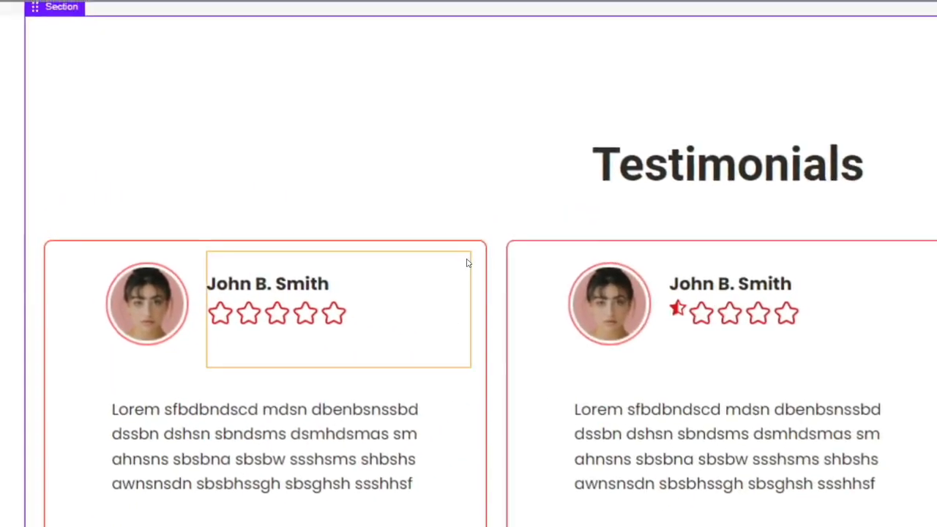
Set the background color of the div-testimonial cards to rgba(239,239,239,0.45)
left_click(816, 256)
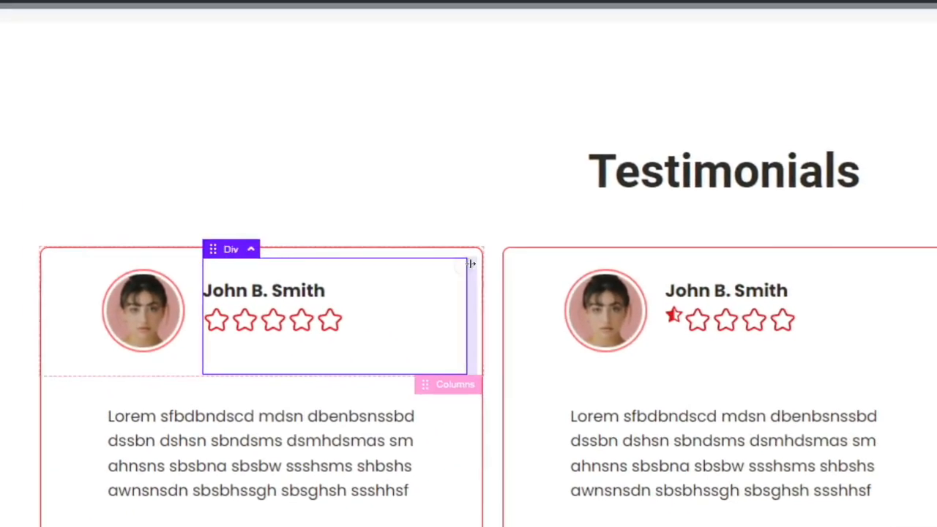
left_click(471, 268)
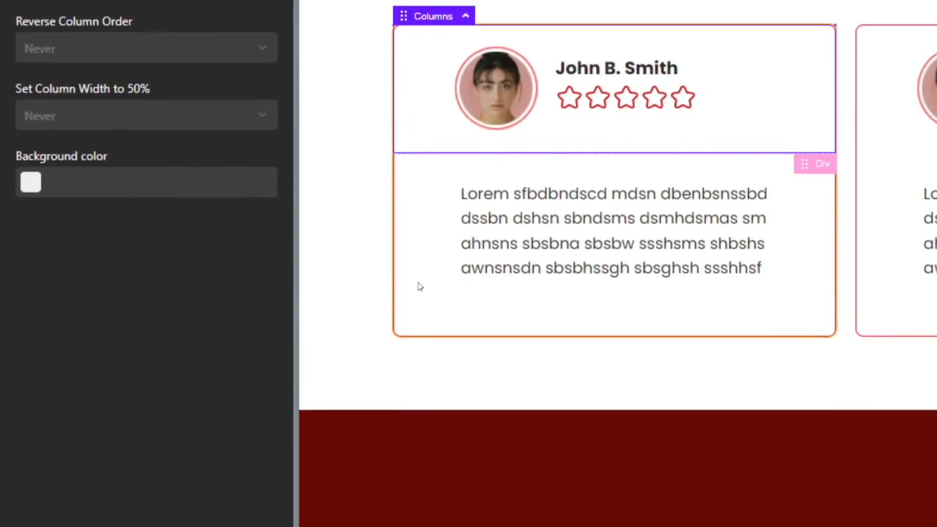
left_click(418, 521)
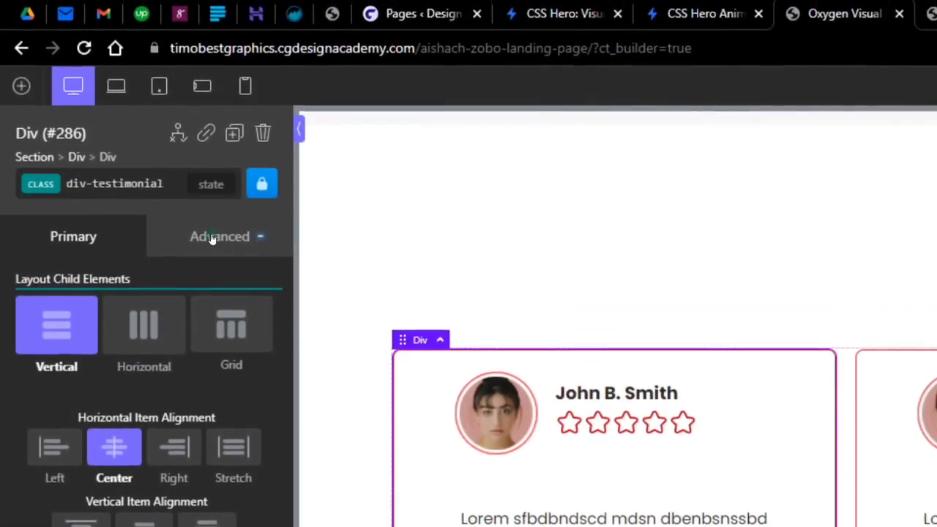
left_click(211, 239)
left_click(136, 311)
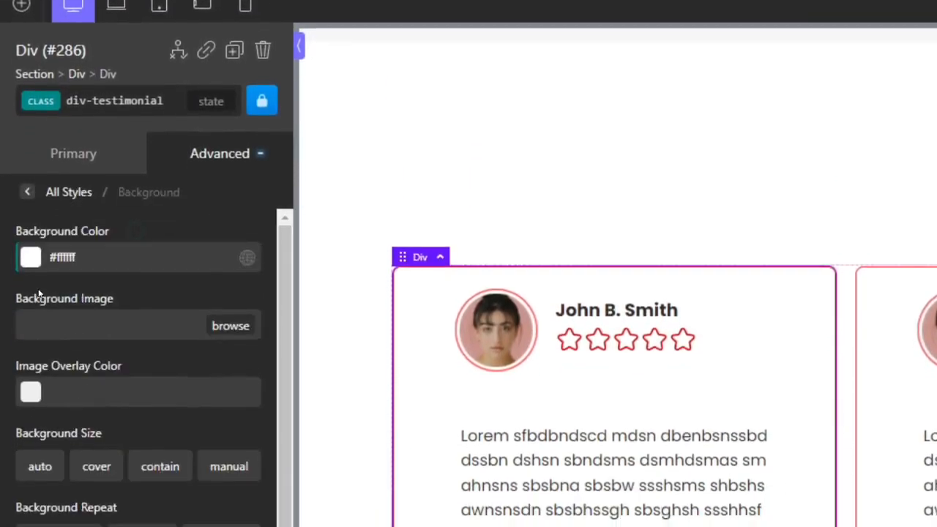
left_click(32, 261)
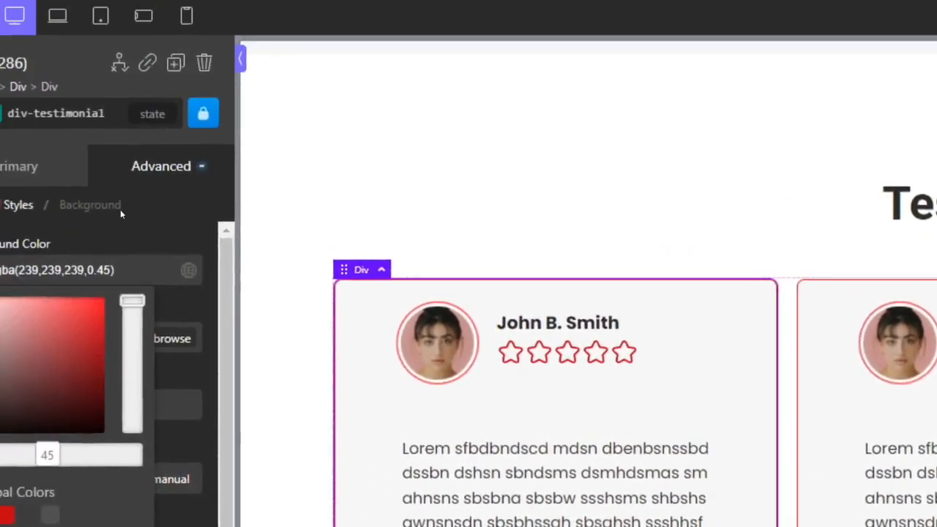
Remove the testimonial cards' red outline by setting the border style to none
left_click(212, 201)
left_click(195, 472)
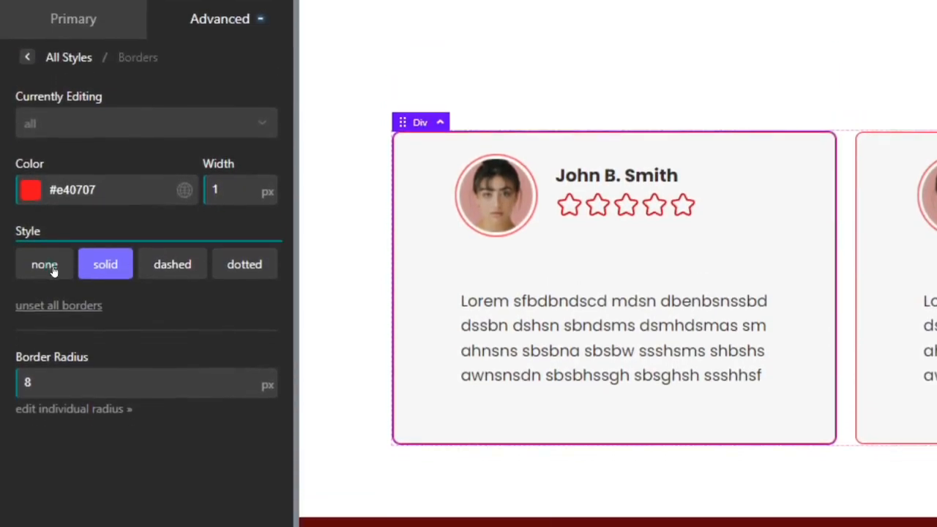
left_click(51, 153)
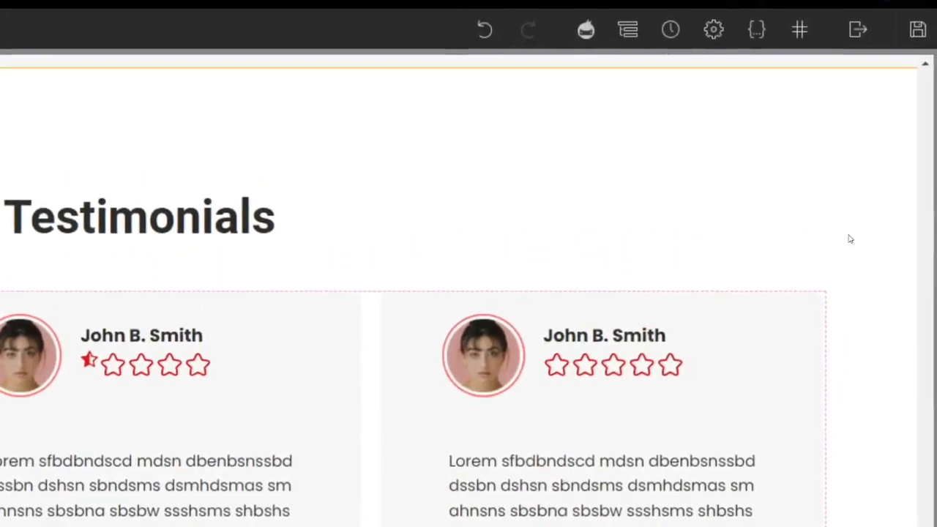
scroll(734, 362, "down", 2)
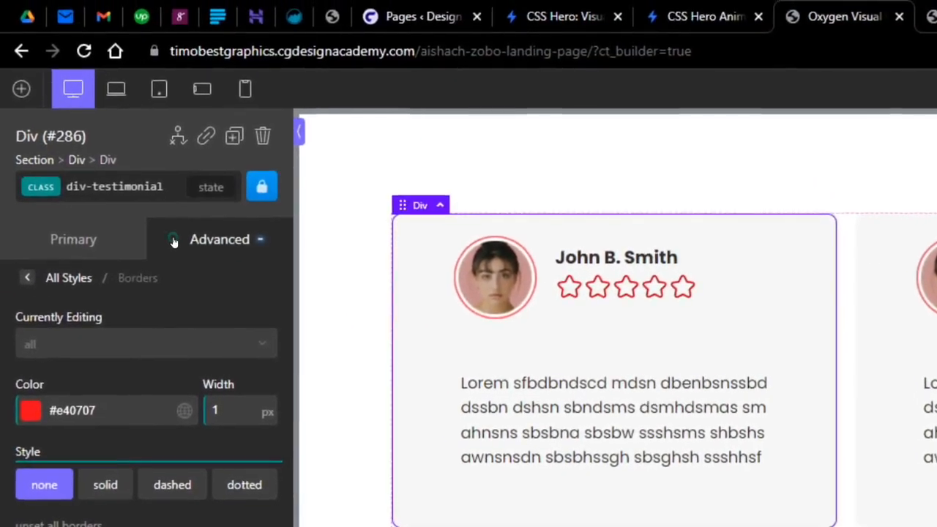
Add a box shadow to the div-testimonial cards with black #000000 as its color
left_click(174, 241)
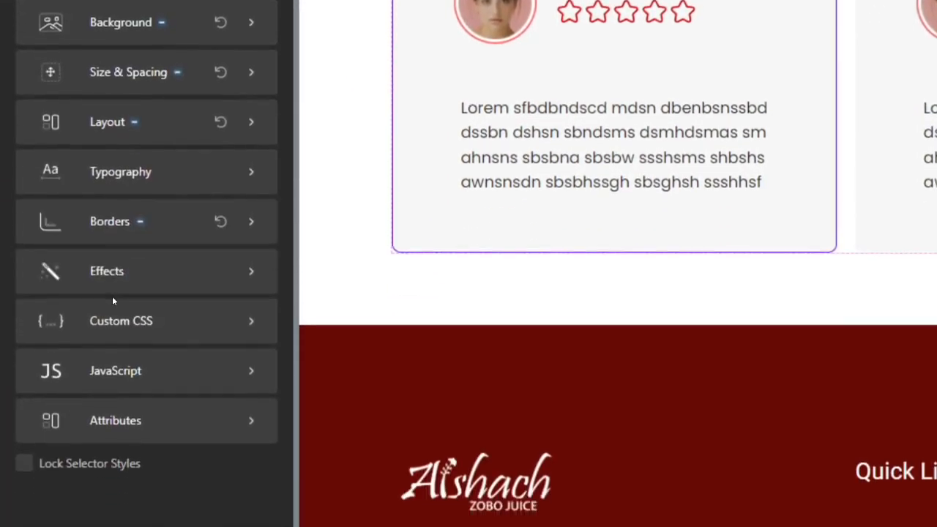
left_click(110, 281)
left_click(79, 256)
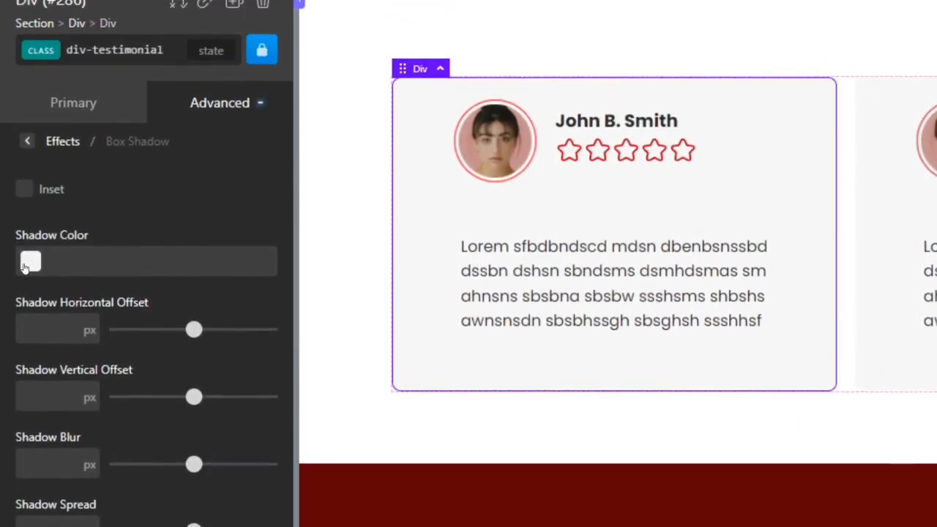
left_click(29, 162)
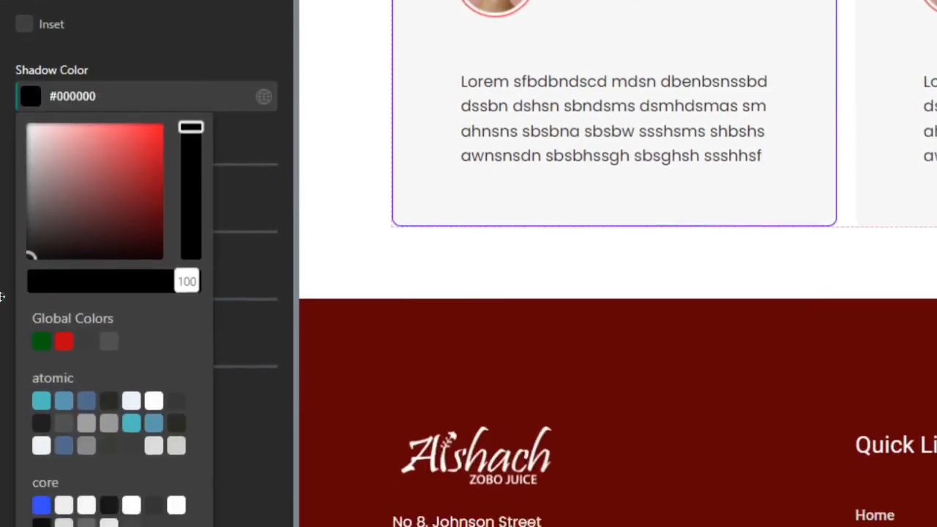
left_click(2, 296)
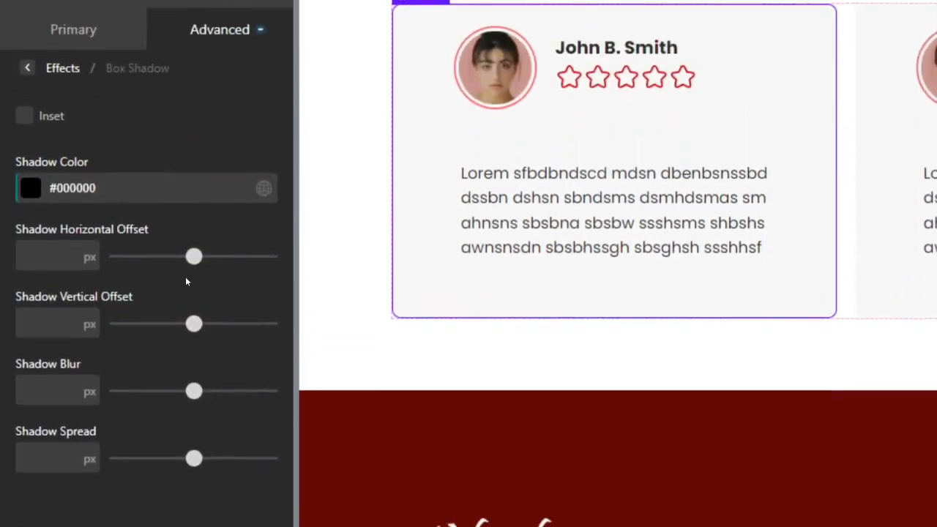
Set the card shadow's horizontal offset to 0 px and its vertical offset to 7 px
left_click_drag(196, 164, 6, 176)
left_click_drag(193, 300, 121, 319)
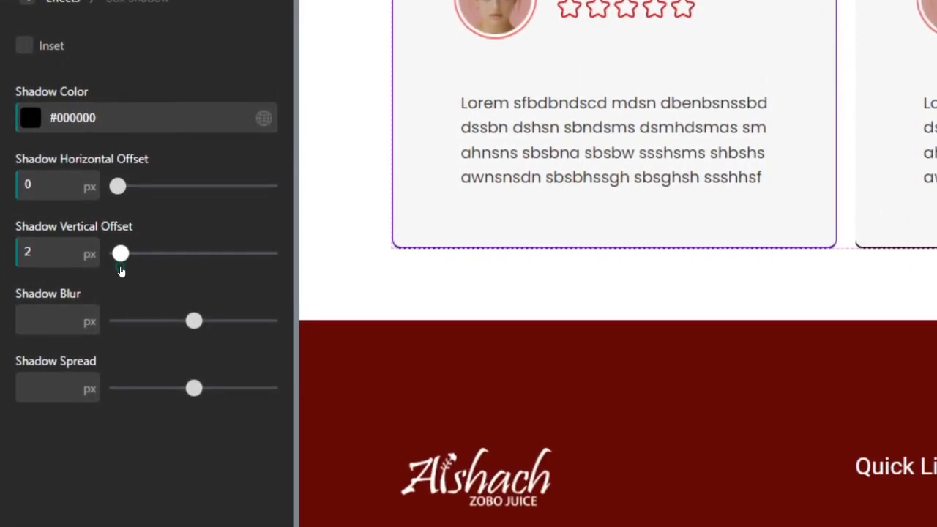
left_click_drag(122, 268, 129, 278)
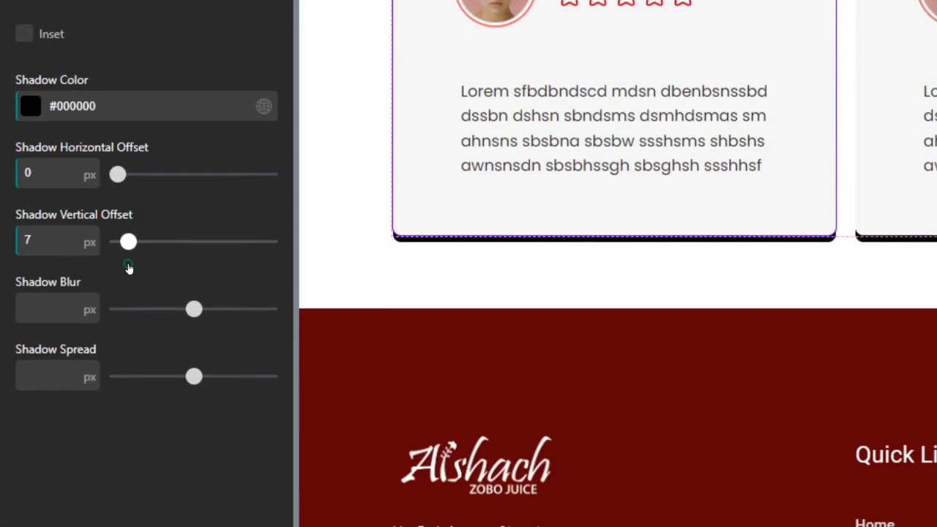
Soften the testimonial cards' shadow with a 13 px blur and a low-opacity black
left_click_drag(194, 309, 138, 312)
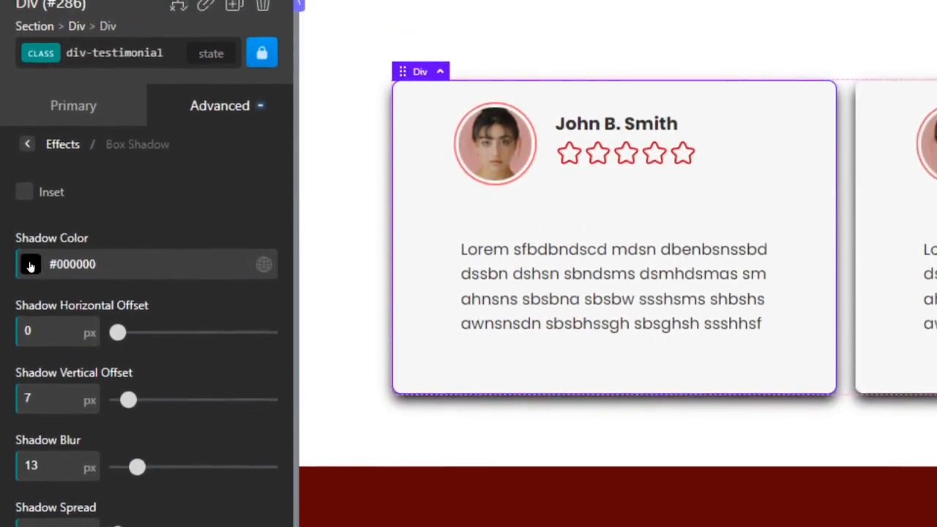
left_click(29, 265)
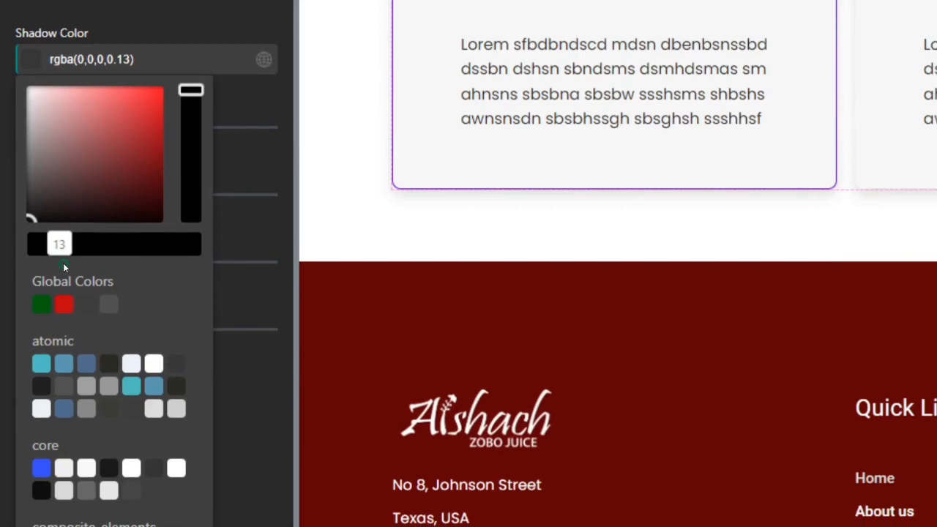
left_click_drag(63, 263, 68, 263)
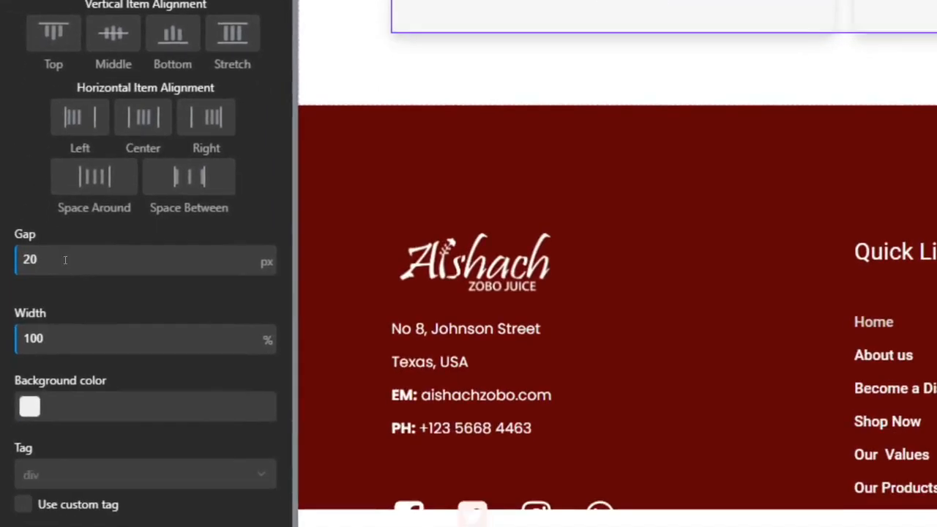
Widen the gap between the testimonial cards in their container
double_click(66, 263)
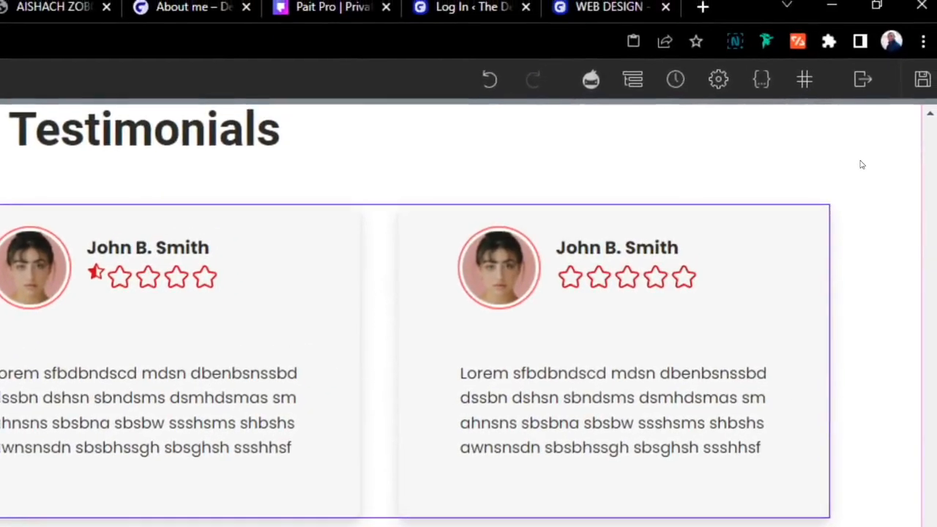
Change the background color of the div-testimonial cards to white
left_click(870, 173)
scroll(871, 174, "up", 4)
scroll(870, 173, "down", 5)
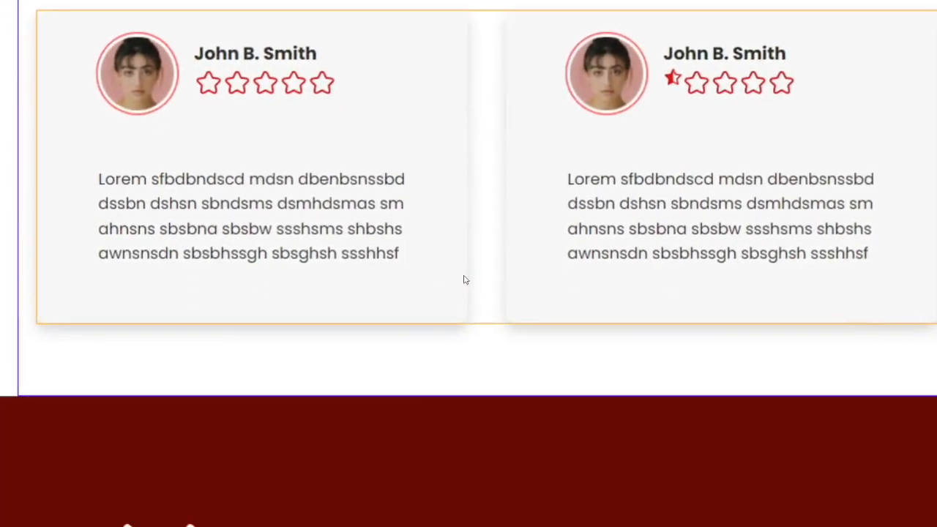
left_click(500, 340)
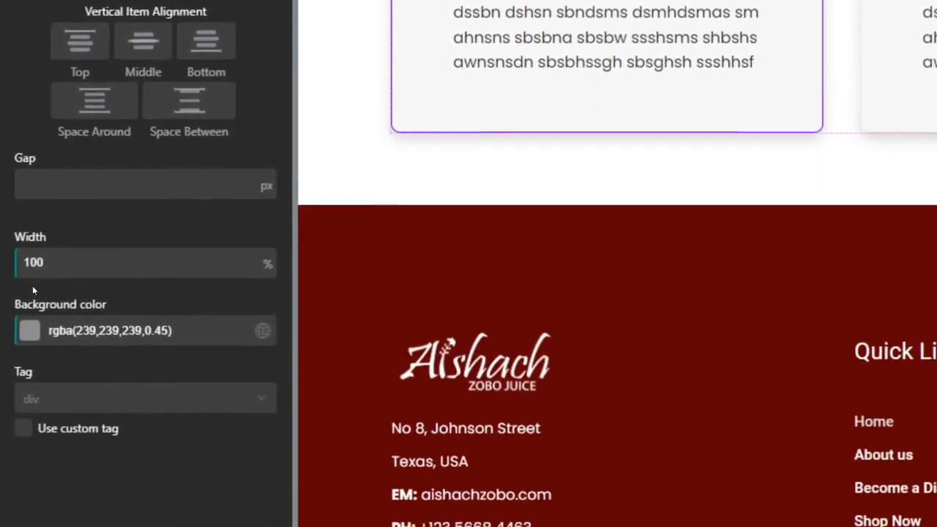
left_click(33, 337)
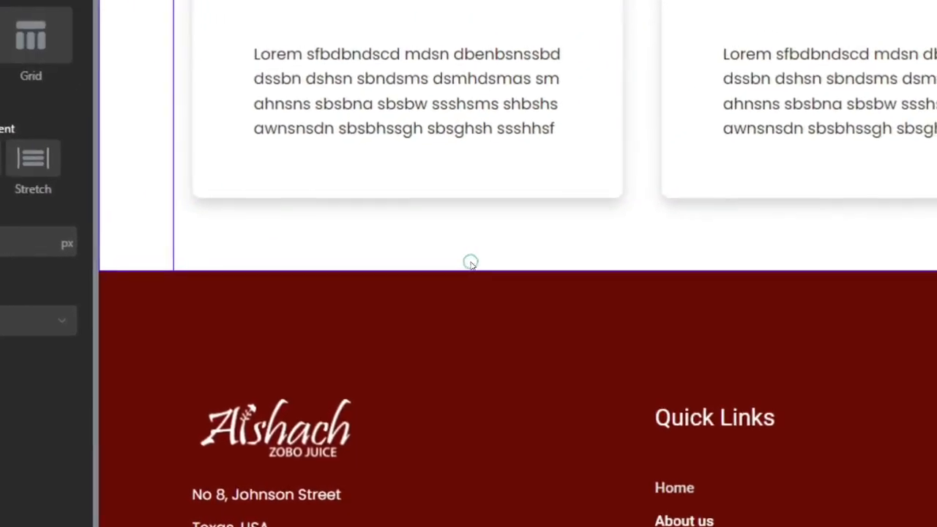
Set the testimonials section's background color to light grey #f2f2f2 and lower the color's opacity
scroll(717, 197, "up", 3)
scroll(713, 234, "down", 3)
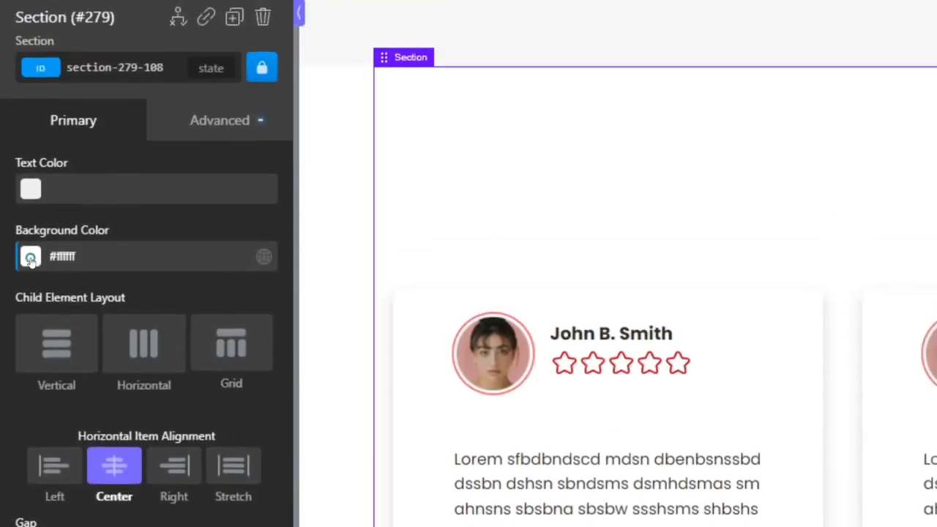
left_click(31, 258)
left_click(28, 261)
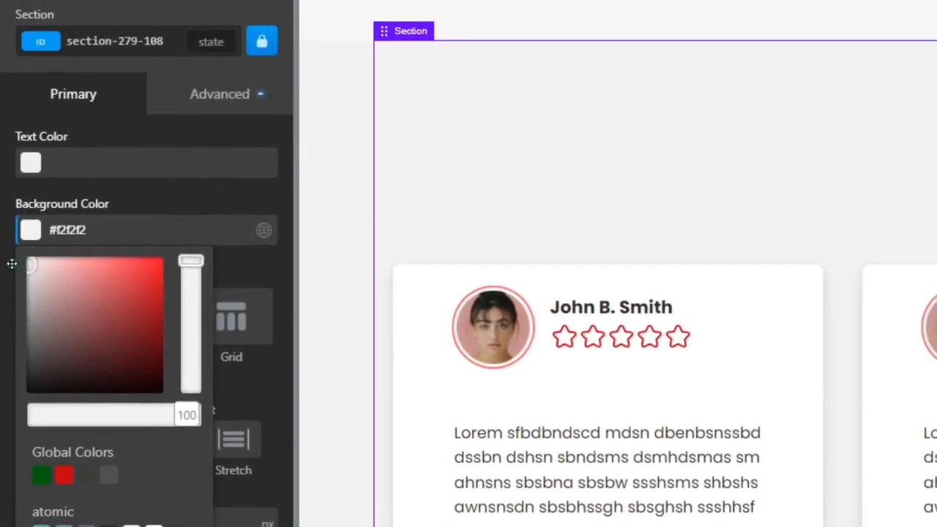
left_click(11, 263)
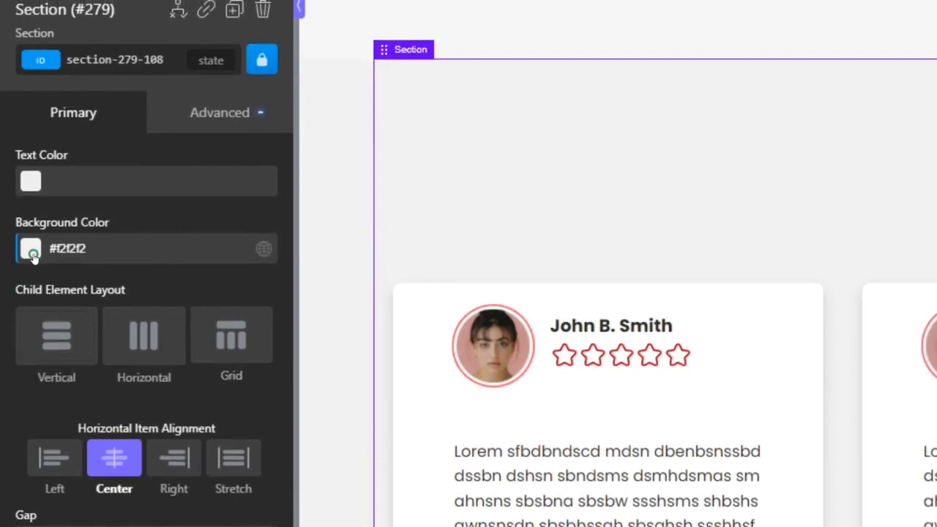
left_click(32, 232)
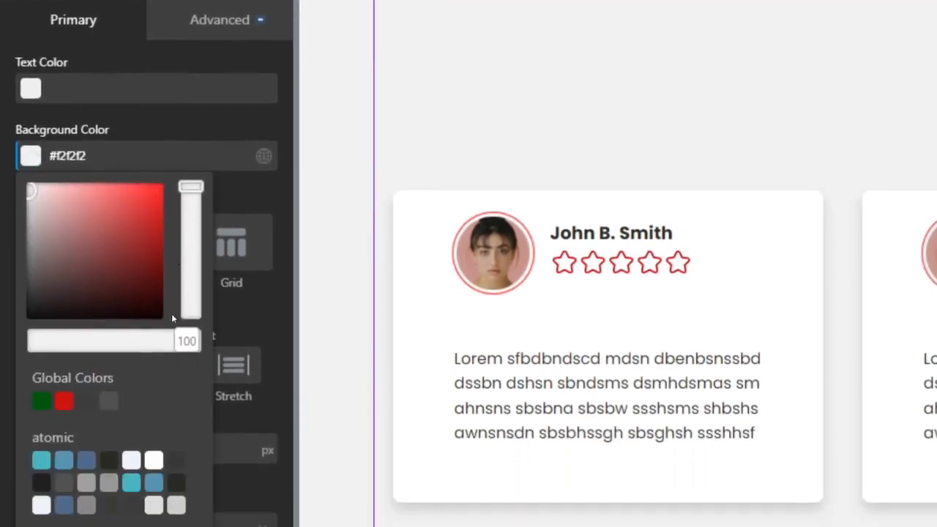
left_click_drag(187, 340, 127, 340)
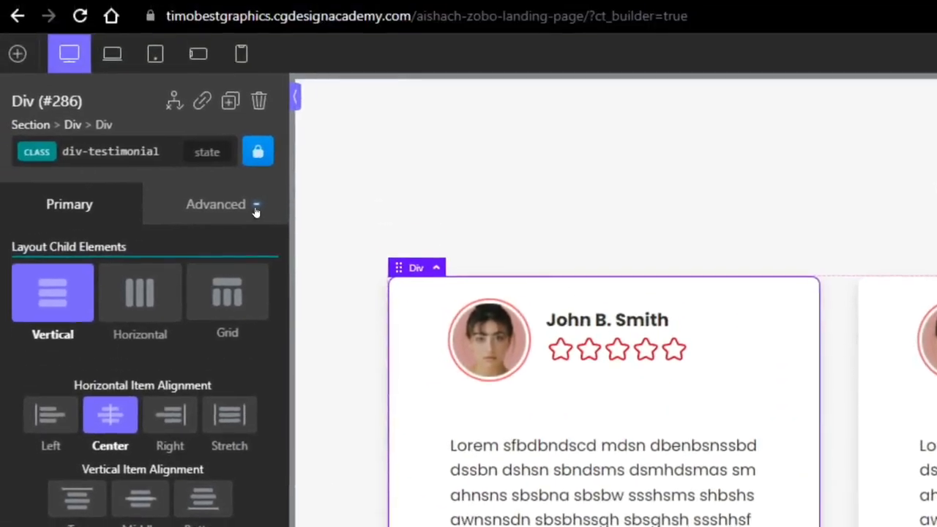
Lighten the div-testimonial cards' box shadow by setting its color to rgba(0,0,0,0.07)
left_click(257, 209)
left_click(151, 309)
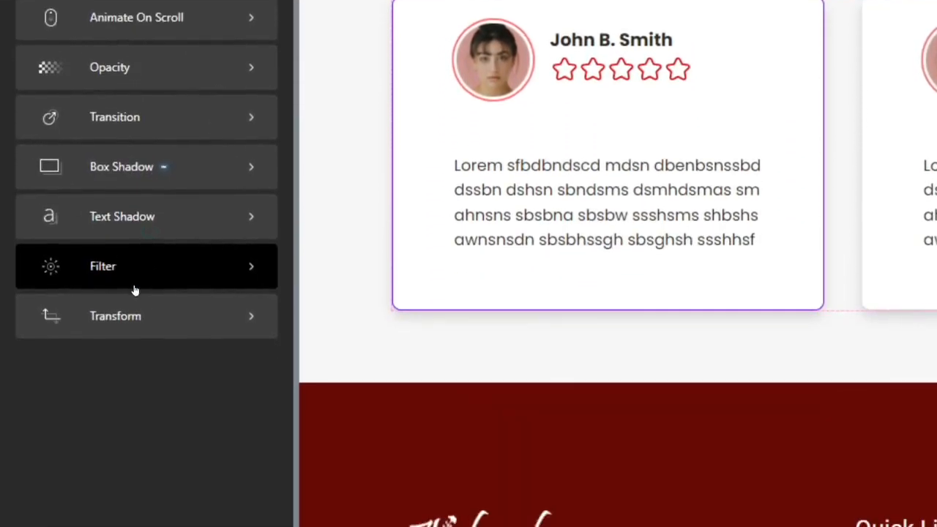
left_click(109, 220)
left_click(32, 190)
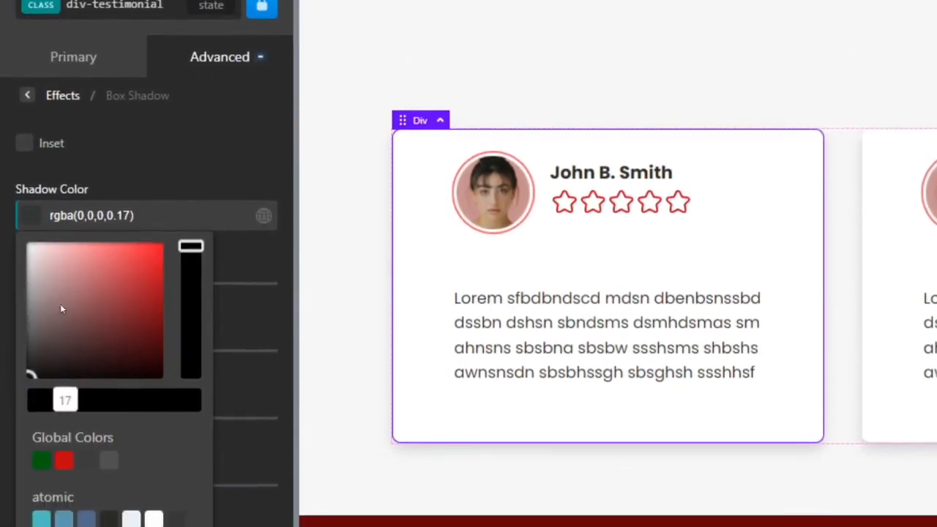
left_click_drag(65, 373, 57, 382)
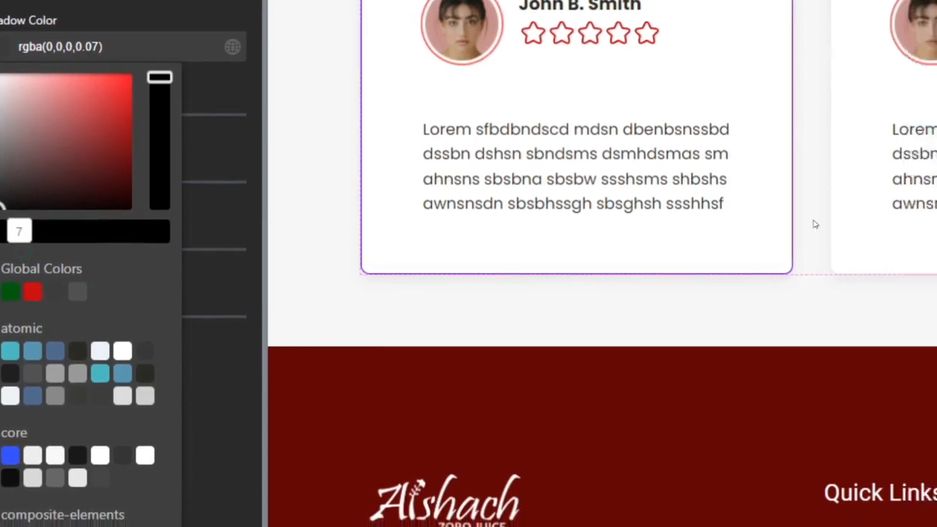
scroll(883, 439, "down", 1)
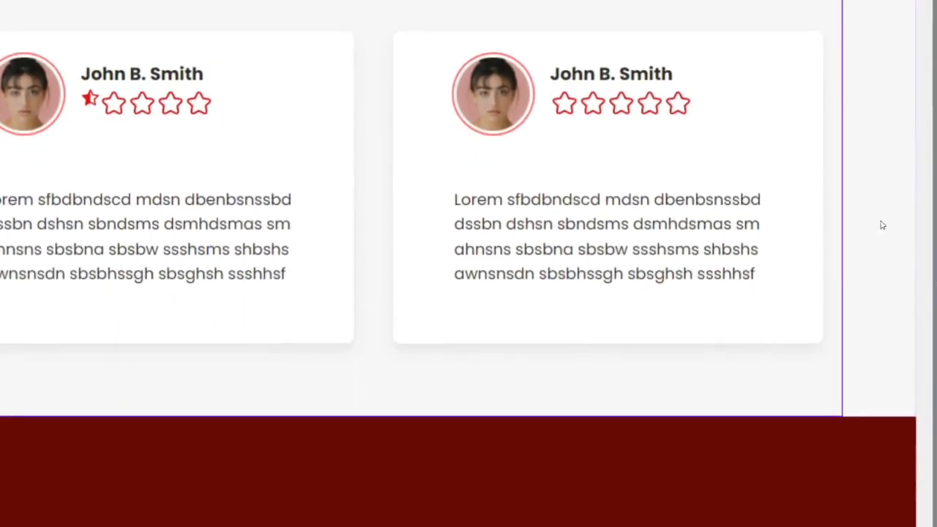
Increase the testimonials section's padding below the cards and above the Testimonials heading
scroll(743, 270, "up", 5)
scroll(738, 269, "down", 4)
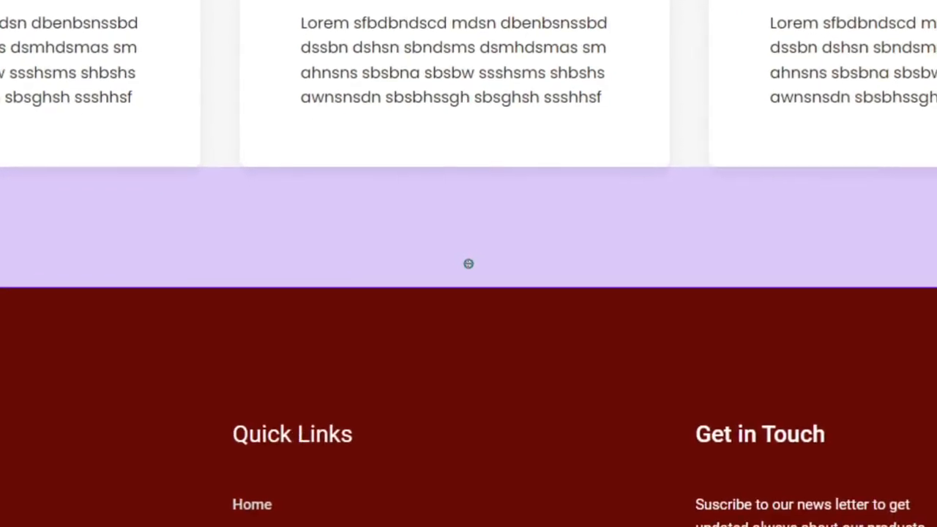
scroll(476, 212, "up", 2)
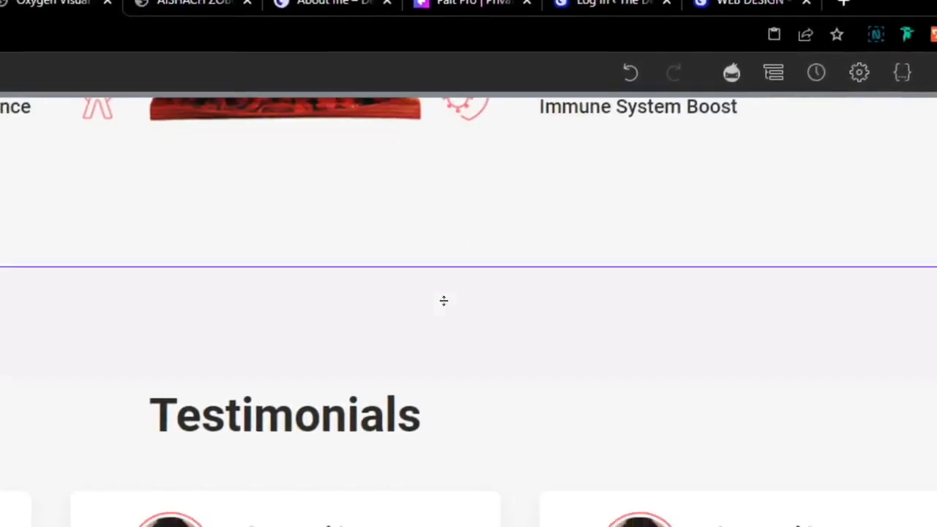
left_click_drag(466, 266, 470, 268)
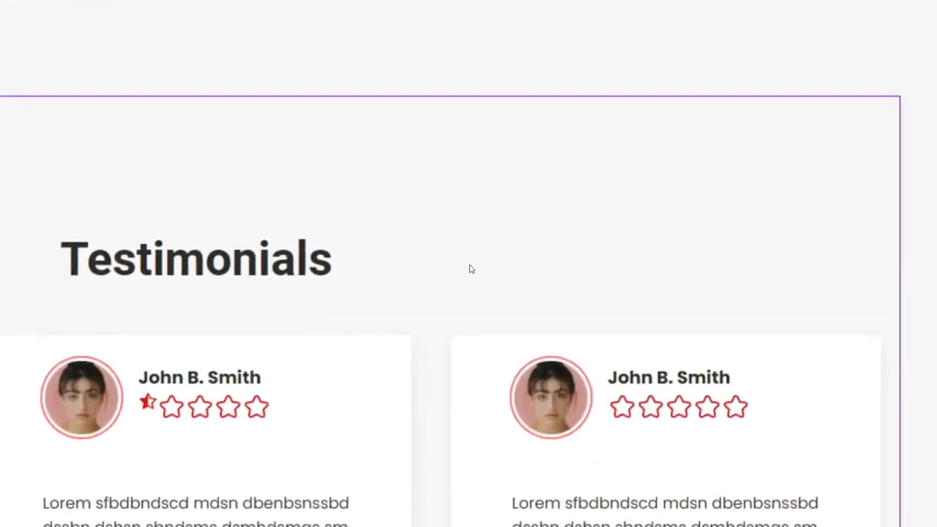
Review the backgrounds and spacing of the sections above the testimonials, including the Our Products section
scroll(470, 269, "up", 12)
scroll(470, 267, "up", 15)
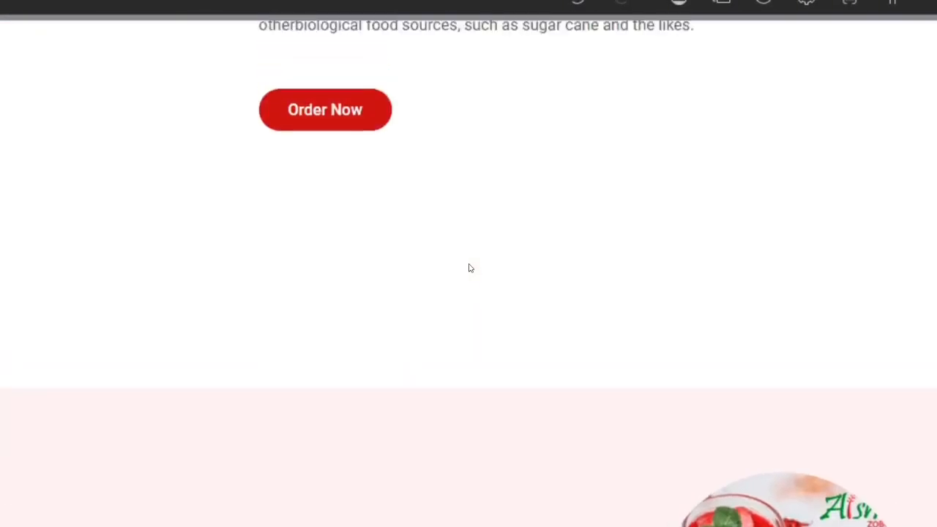
scroll(470, 268, "up", 2)
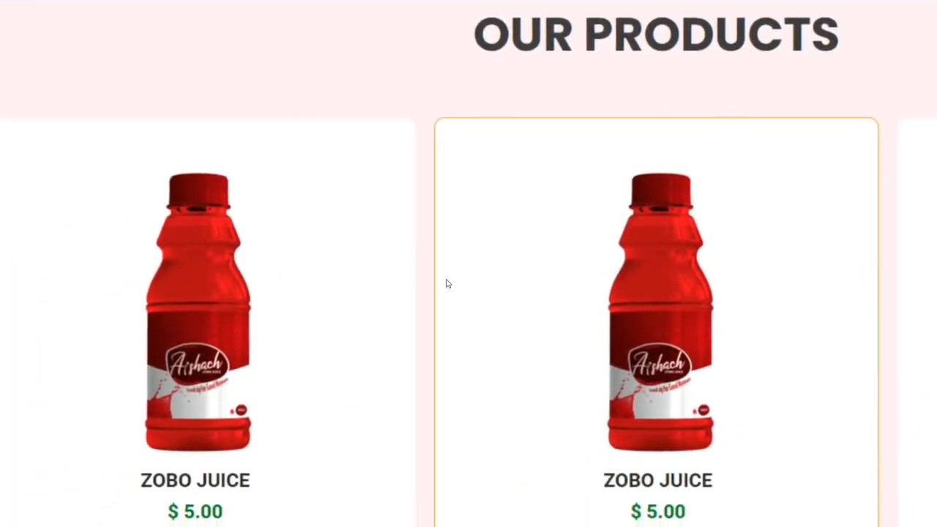
scroll(576, 215, "down", 2)
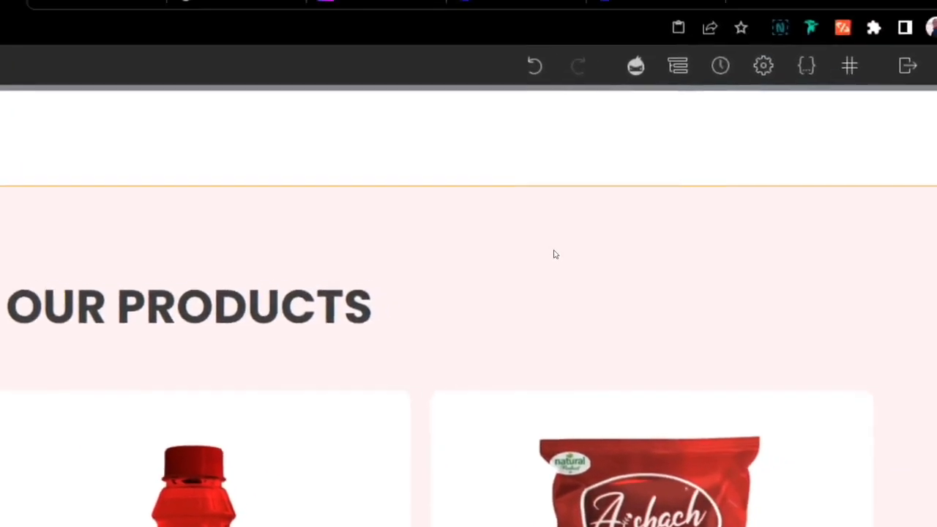